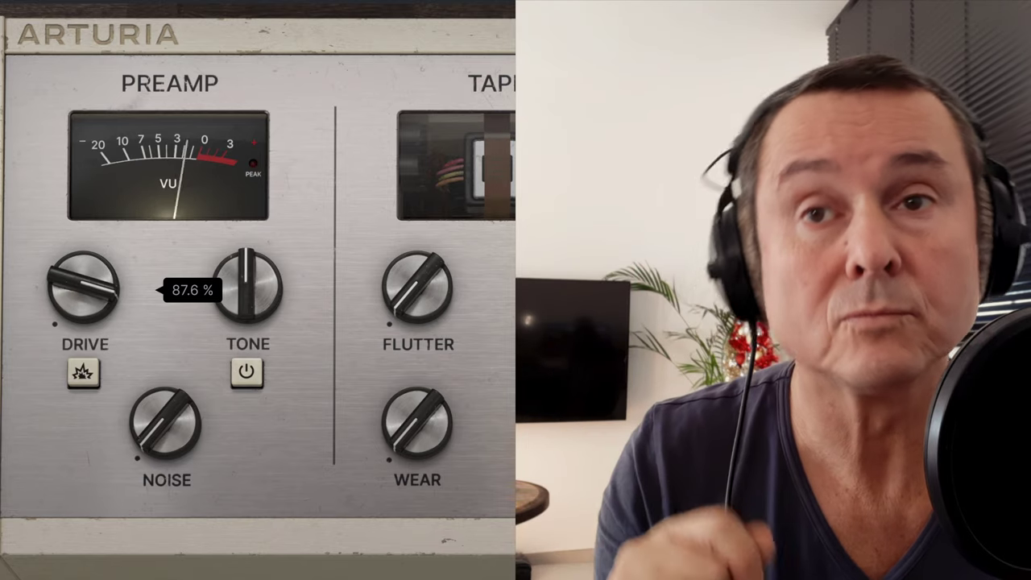
# Try out the Tone and Noise knobs of the preamp section and the Flutter, Wow, Wear and Mechanics knobs of the tape section.
pyautogui.moveTo(248, 287); pyautogui.dragTo(247, 405)
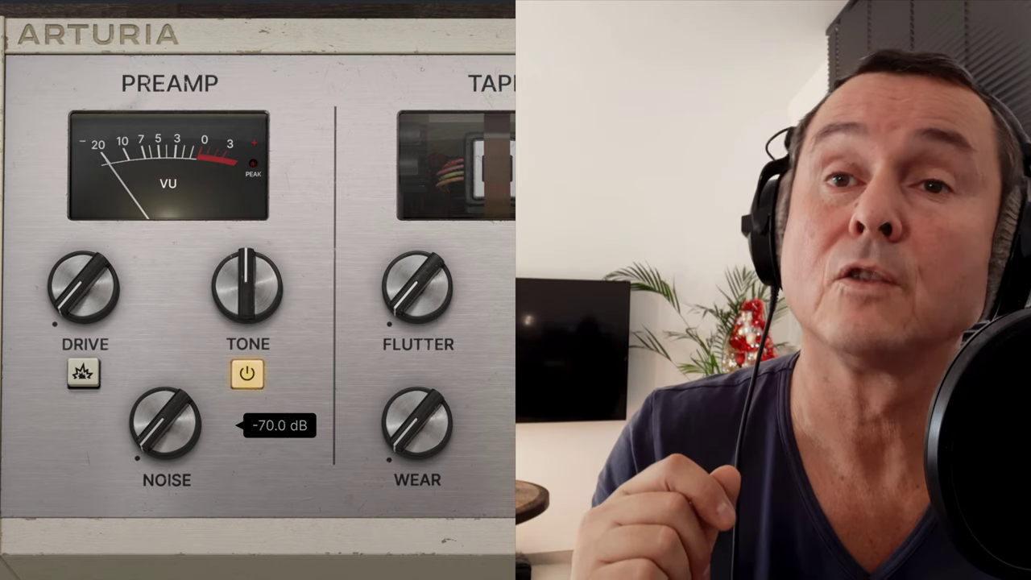
pyautogui.moveTo(165, 424); pyautogui.dragTo(165, 402)
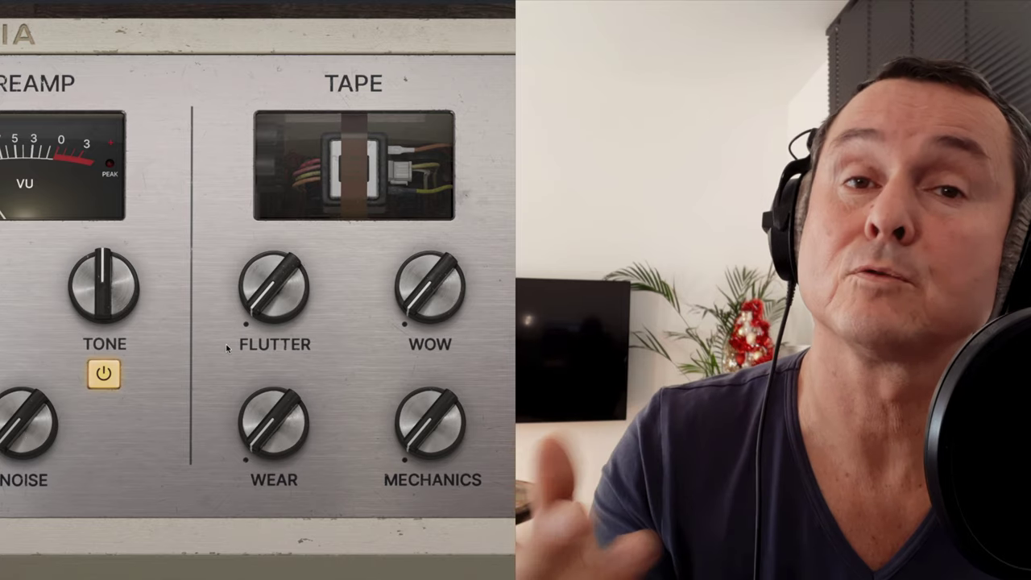
pyautogui.moveTo(274, 286); pyautogui.dragTo(294, 344)
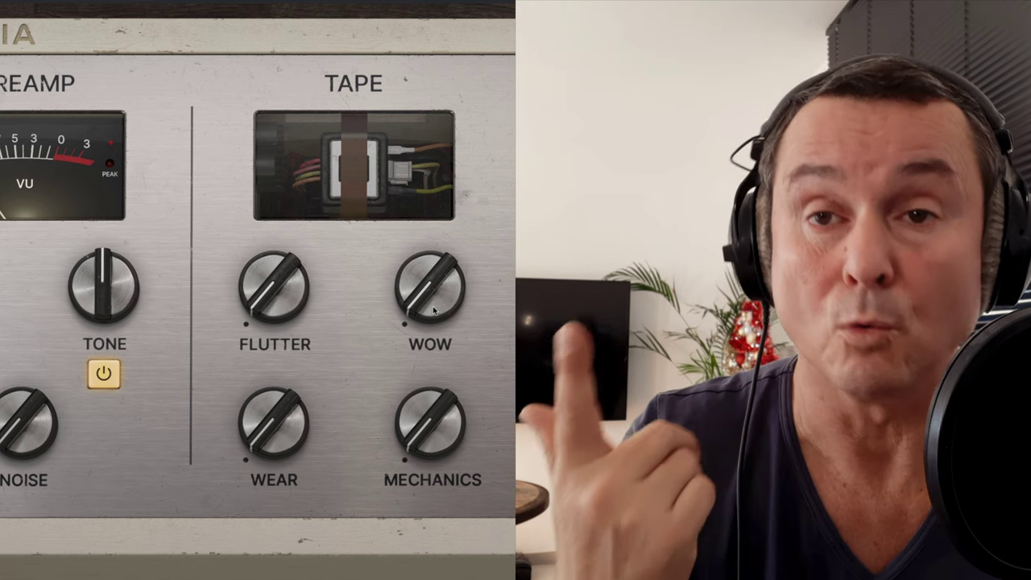
pyautogui.moveTo(430, 290); pyautogui.dragTo(430, 186)
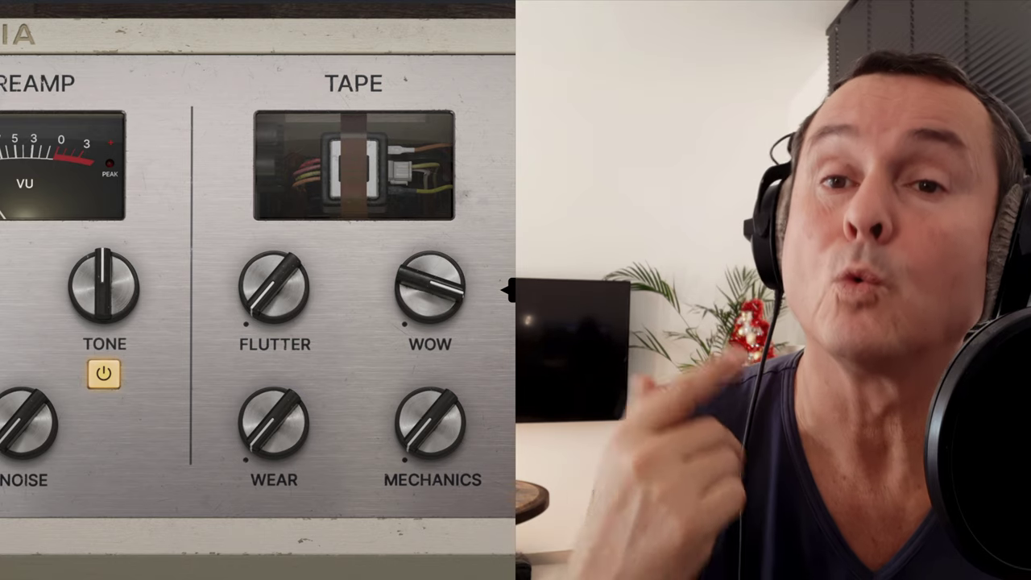
pyautogui.moveTo(273, 423); pyautogui.dragTo(274, 330)
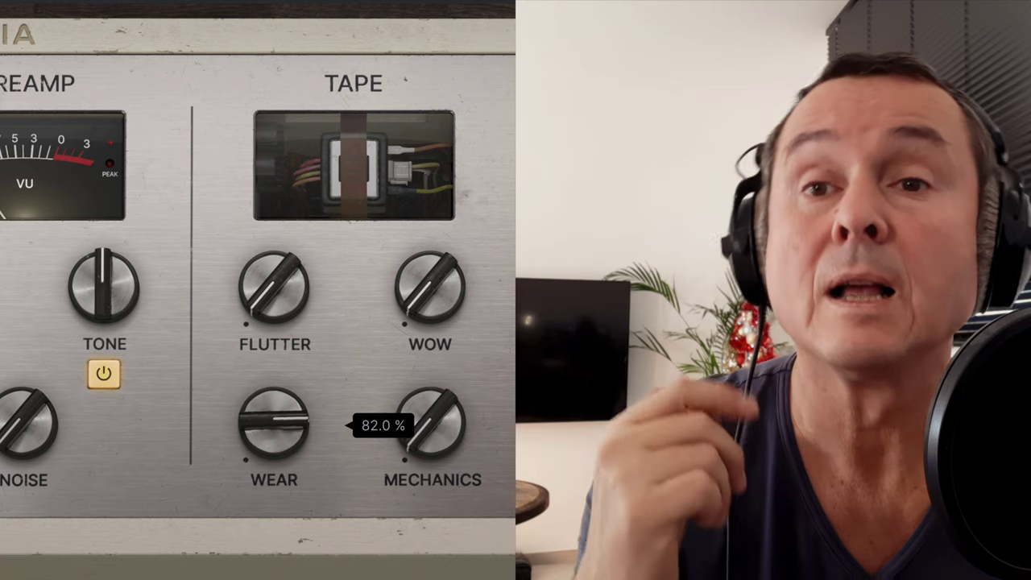
pyautogui.moveTo(430, 423)
pyautogui.mouseDown()
pyautogui.moveTo(430, 318)
pyautogui.moveTo(430, 423)
pyautogui.mouseUp()
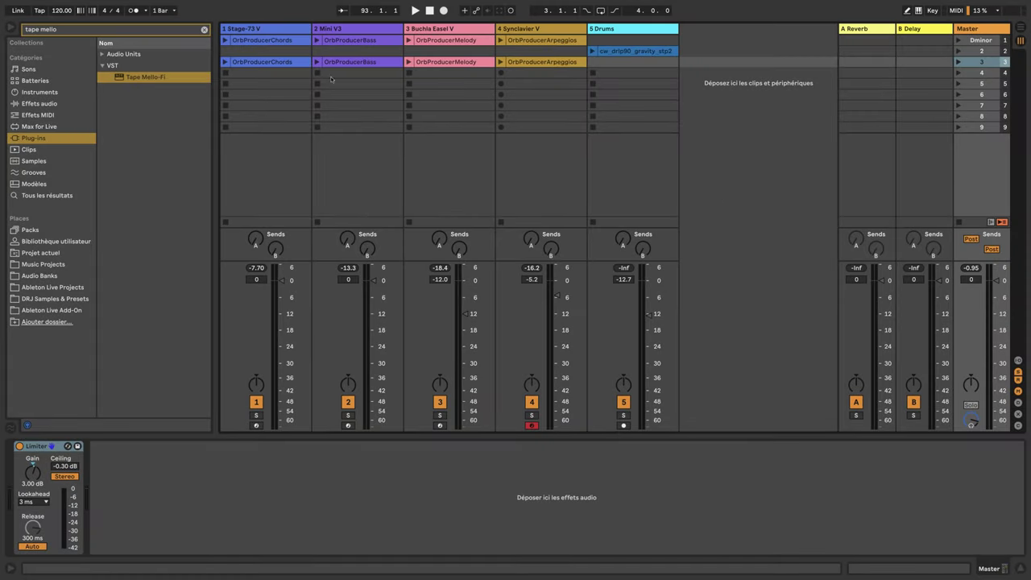
# View the instrument windows of the Stage-73 V and Mini V3 tracks, closing each one after inspection.
pyautogui.click(268, 30)
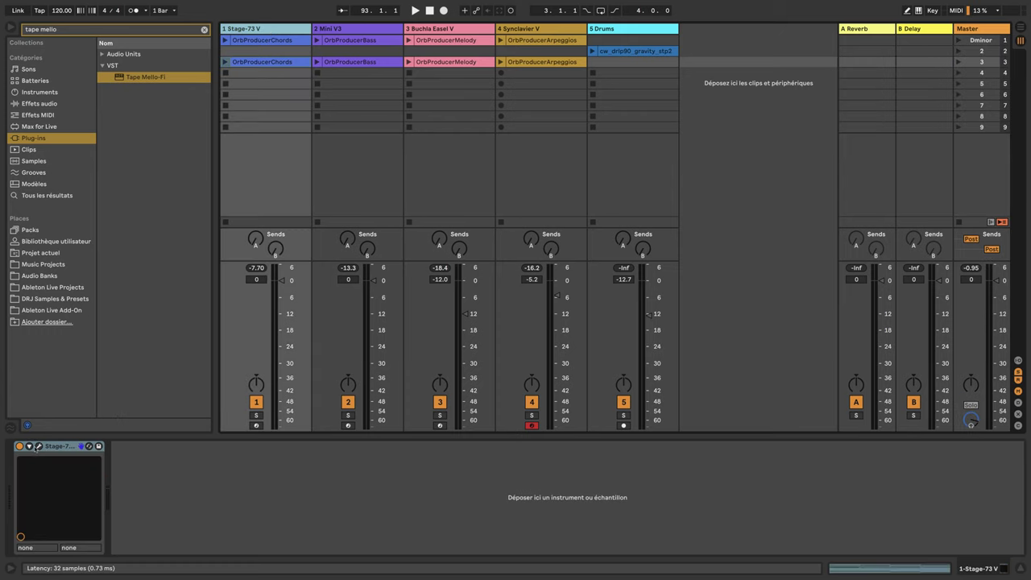
pyautogui.click(38, 447)
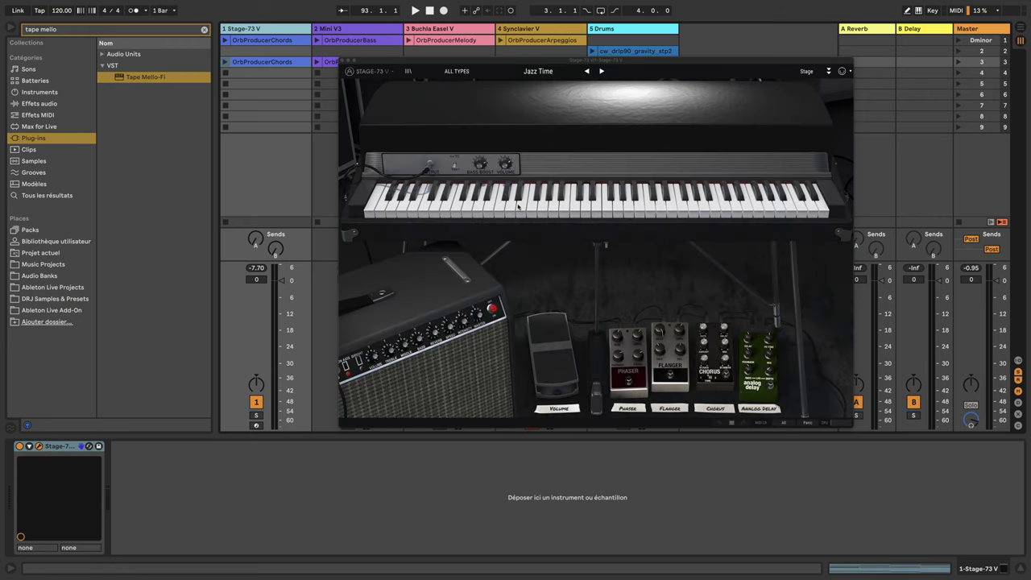
pyautogui.click(342, 60)
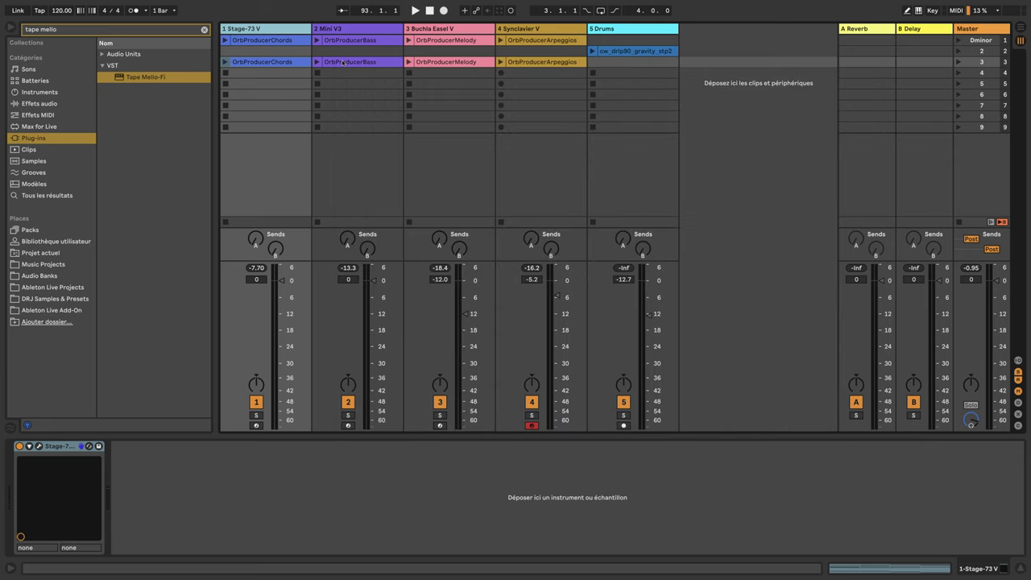
pyautogui.click(347, 31)
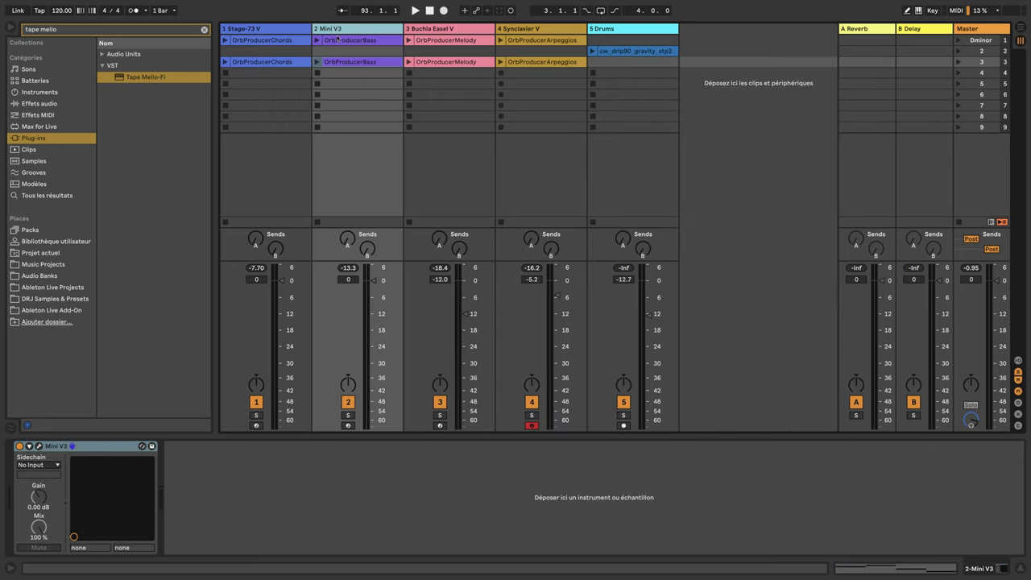
pyautogui.click(39, 446)
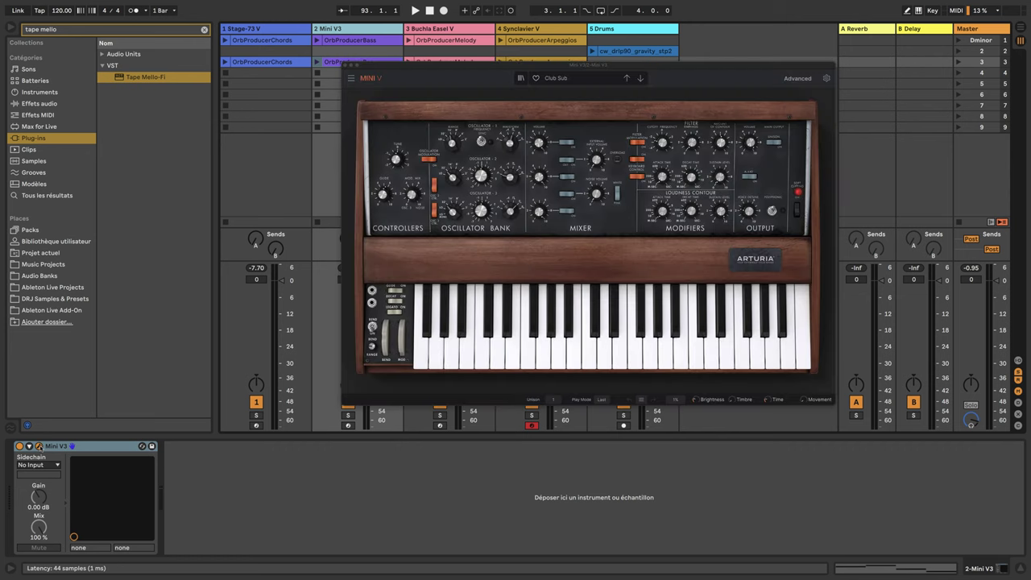
pyautogui.click(361, 64)
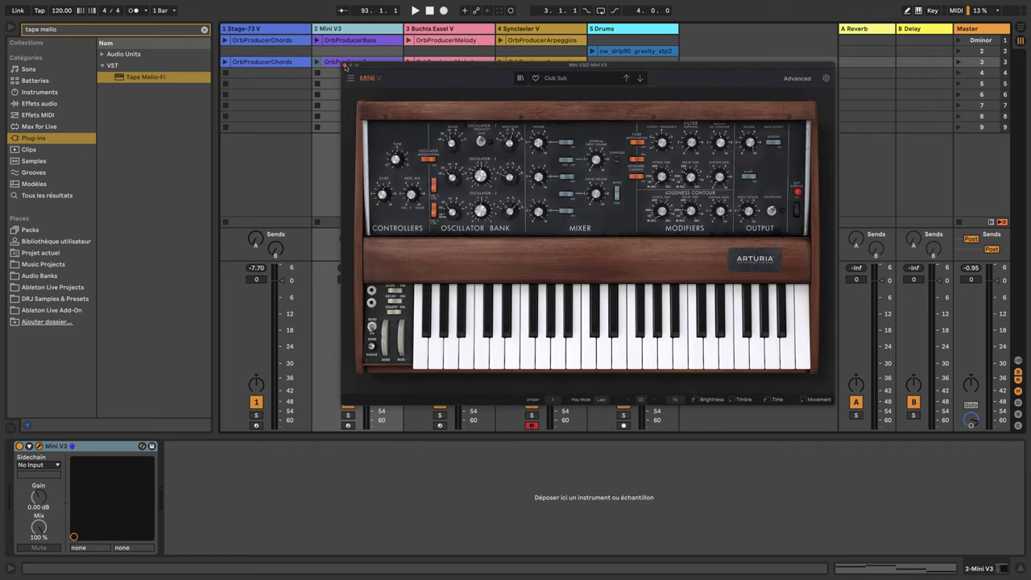
pyautogui.click(344, 65)
# View the instrument windows of the Buchla Easel V and Synclavier V tracks, closing each one after inspection.
pyautogui.click(416, 30)
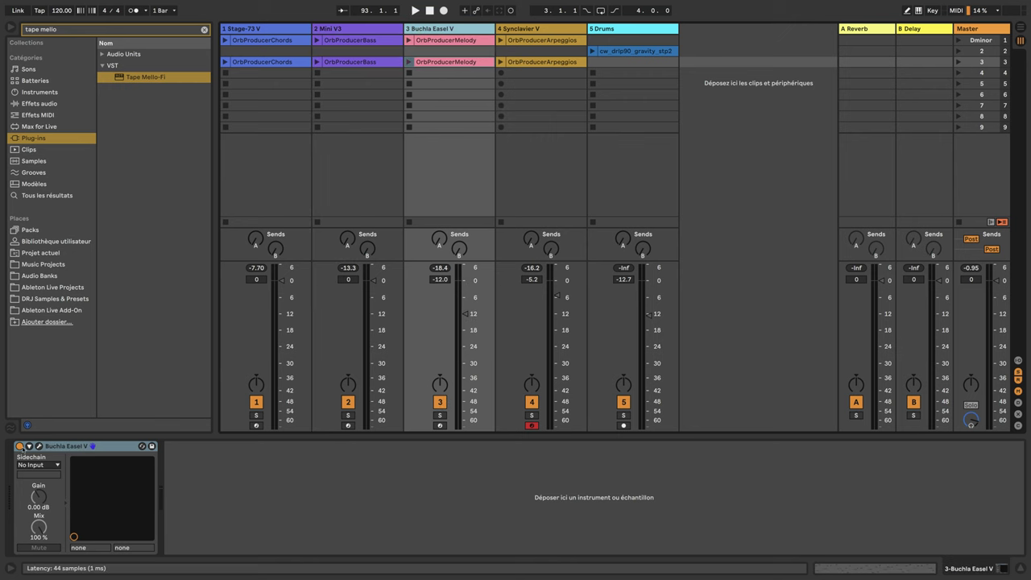
pyautogui.click(58, 445)
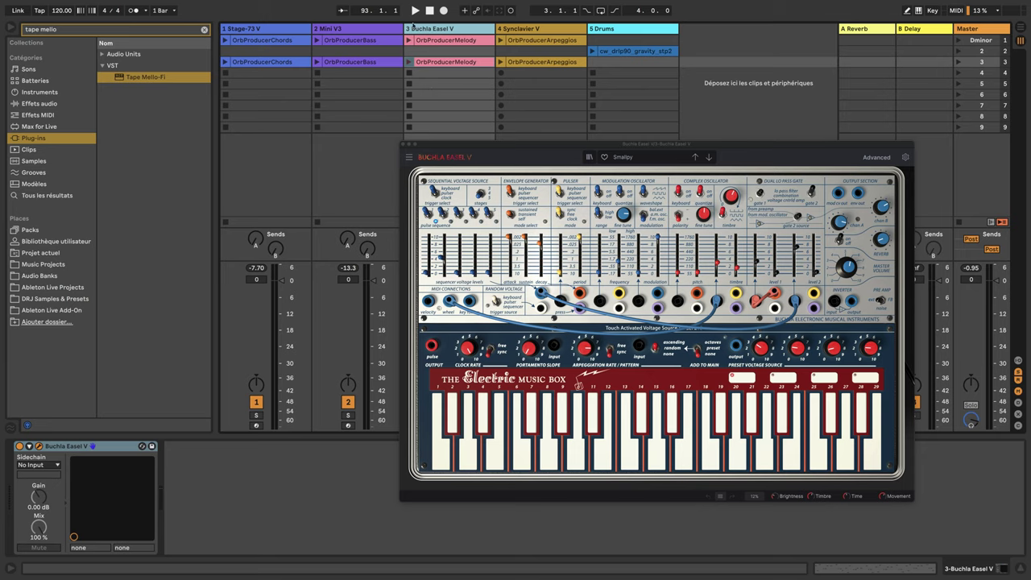
pyautogui.click(404, 146)
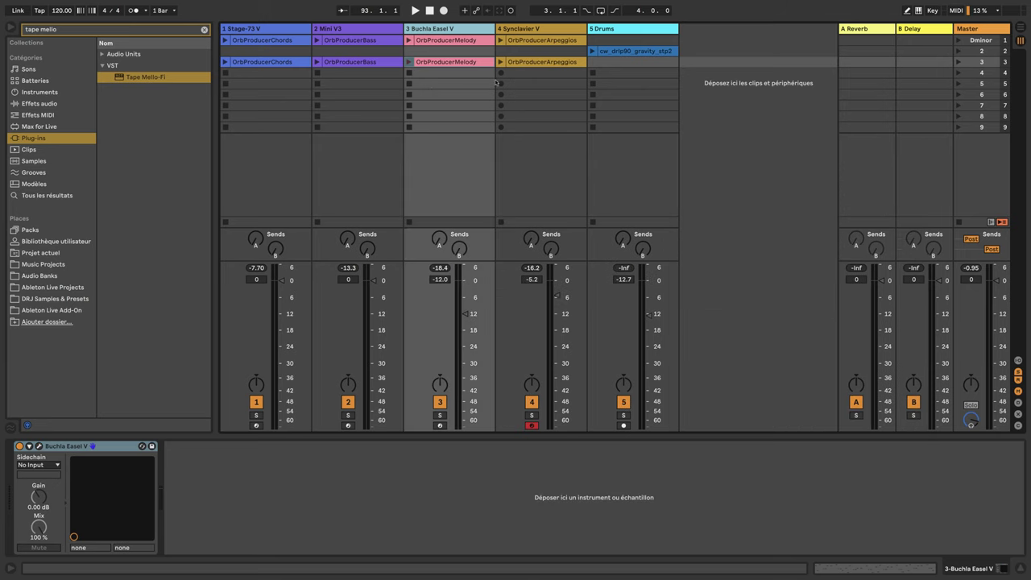
pyautogui.click(538, 29)
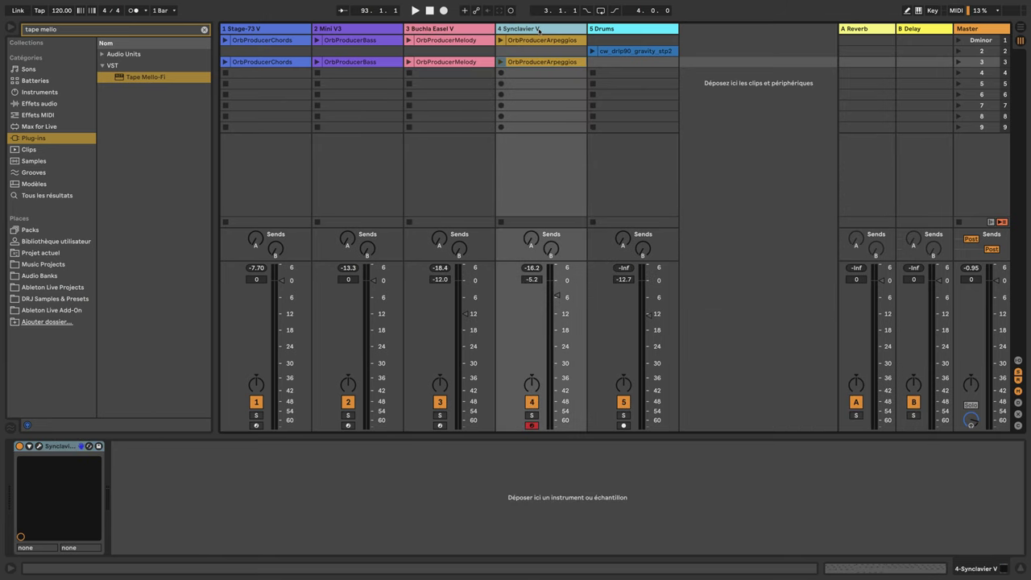
pyautogui.click(40, 446)
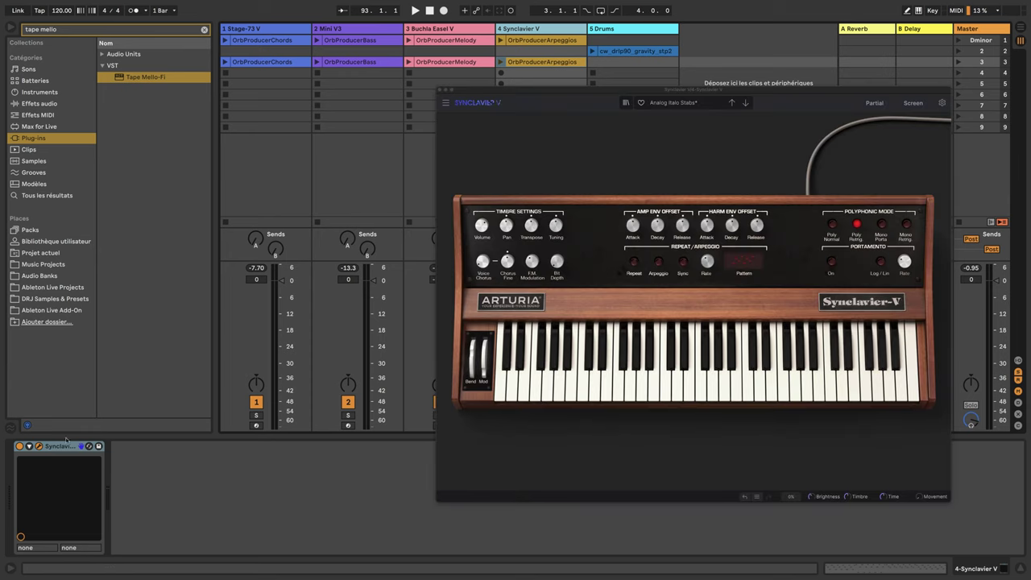
pyautogui.click(440, 91)
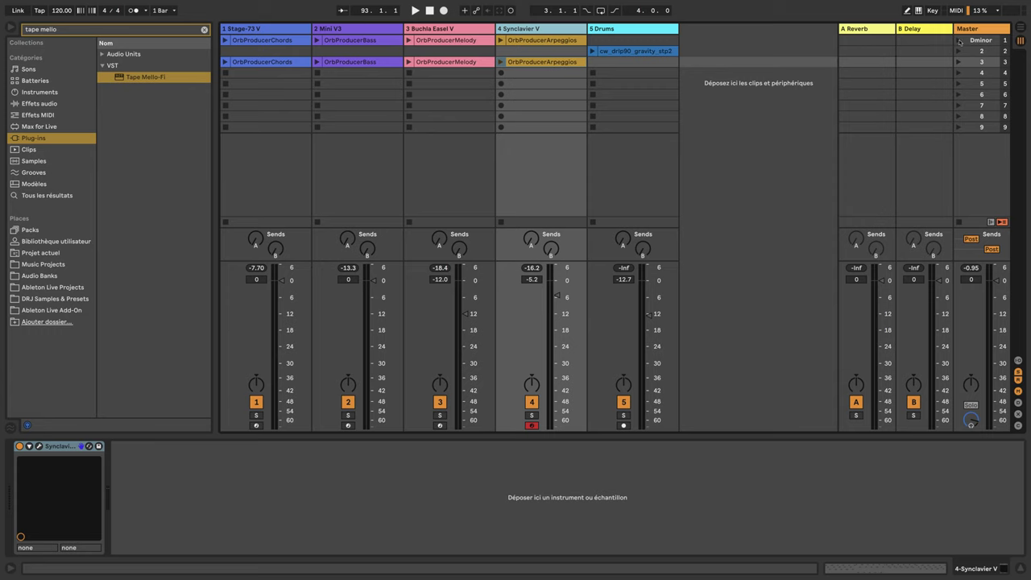
# Play the Dminor scene, launch scenes 2 and 3 in turn, and stop playback.
pyautogui.click(958, 40)
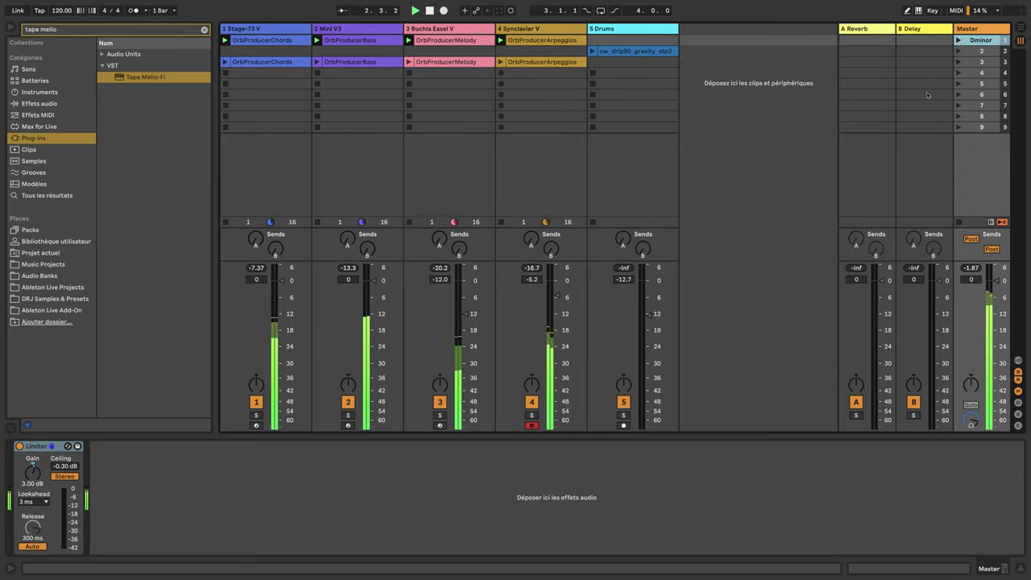
pyautogui.click(958, 51)
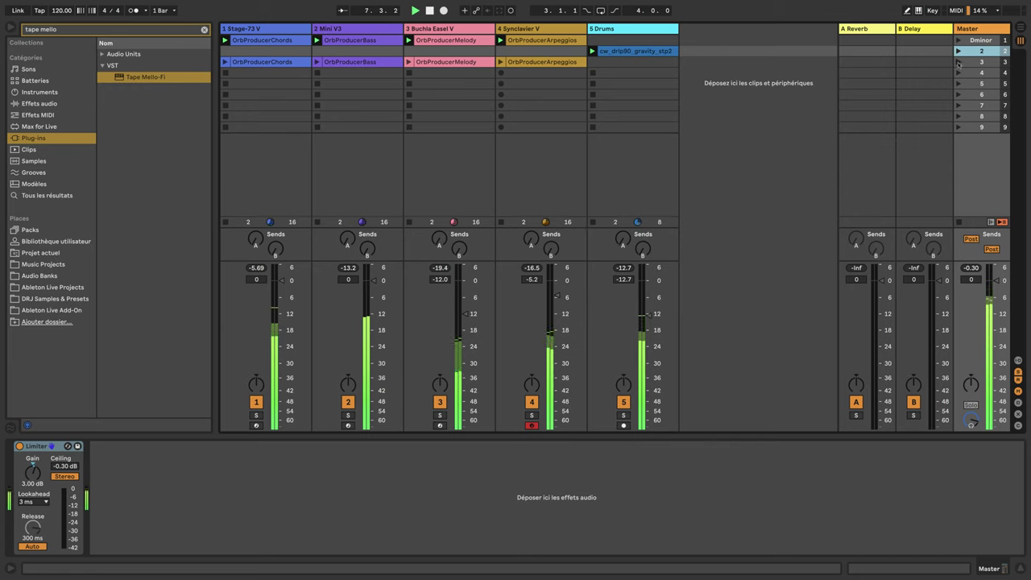
pyautogui.click(958, 62)
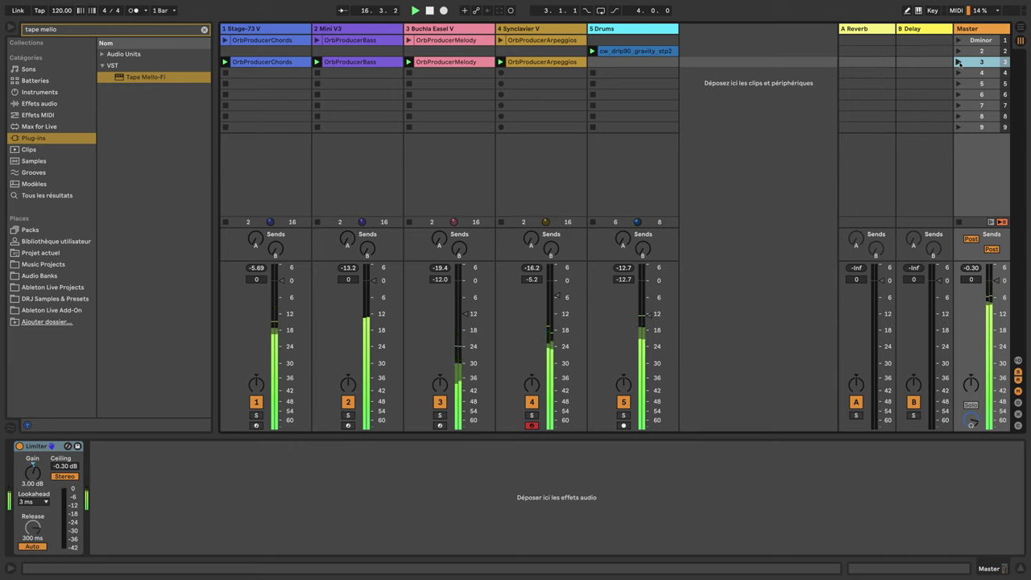
pyautogui.press('space')
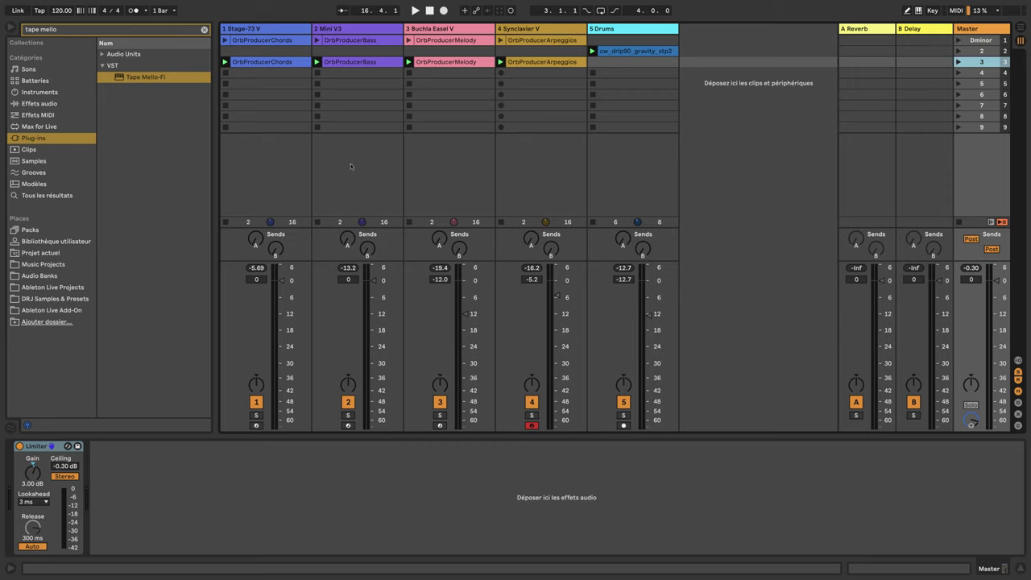
# Add the Tape Mello-Fi VST plug-in to the Master track and place it before the Limiter.
pyautogui.click(121, 78)
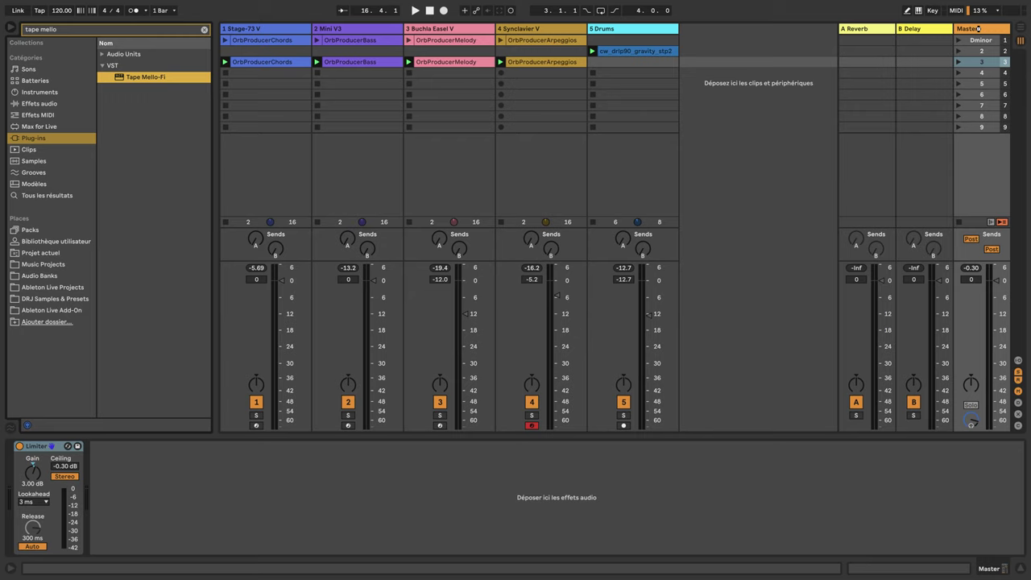
pyautogui.press('Return')
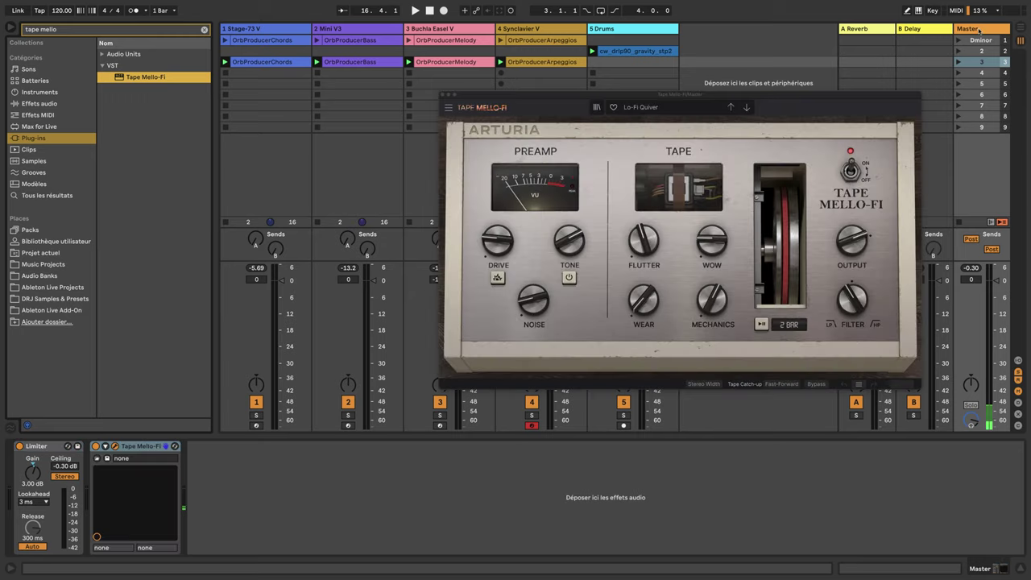
pyautogui.moveTo(135, 448); pyautogui.dragTo(24, 456)
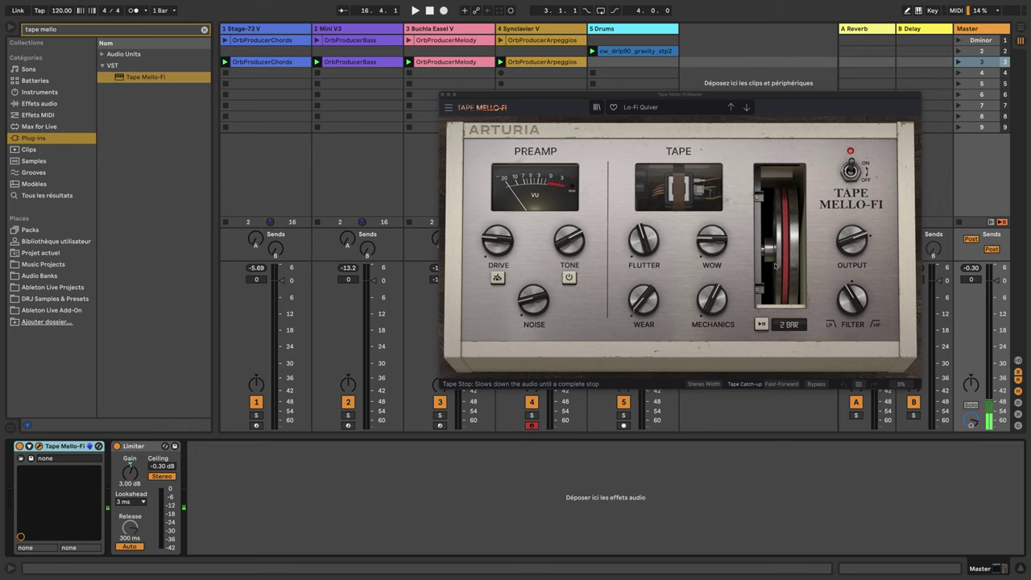
# Move the Tape Mello-Fi window beside the browser and load the Default preset from the Template type.
pyautogui.moveTo(663, 95); pyautogui.dragTo(446, 76)
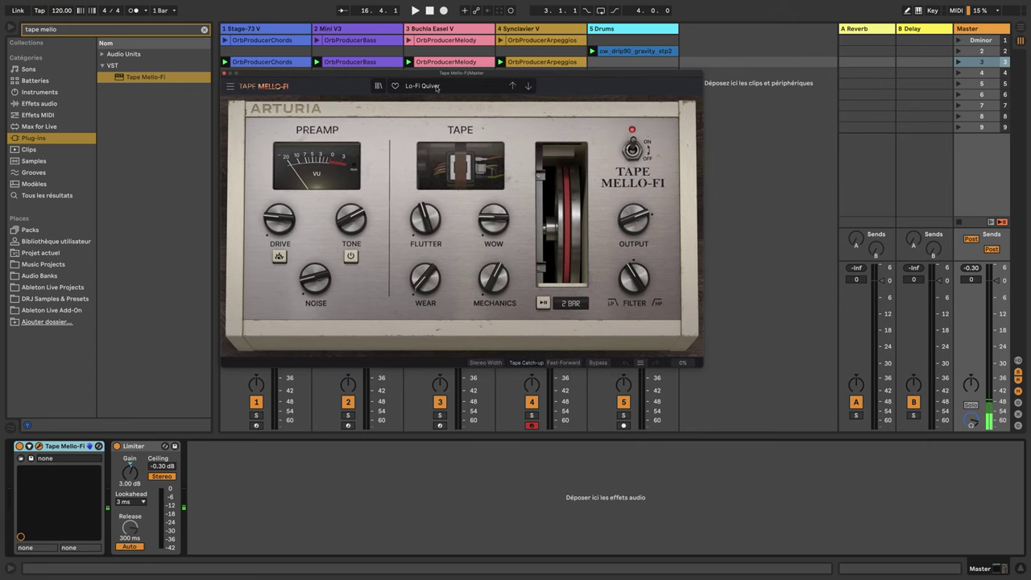
pyautogui.click(435, 87)
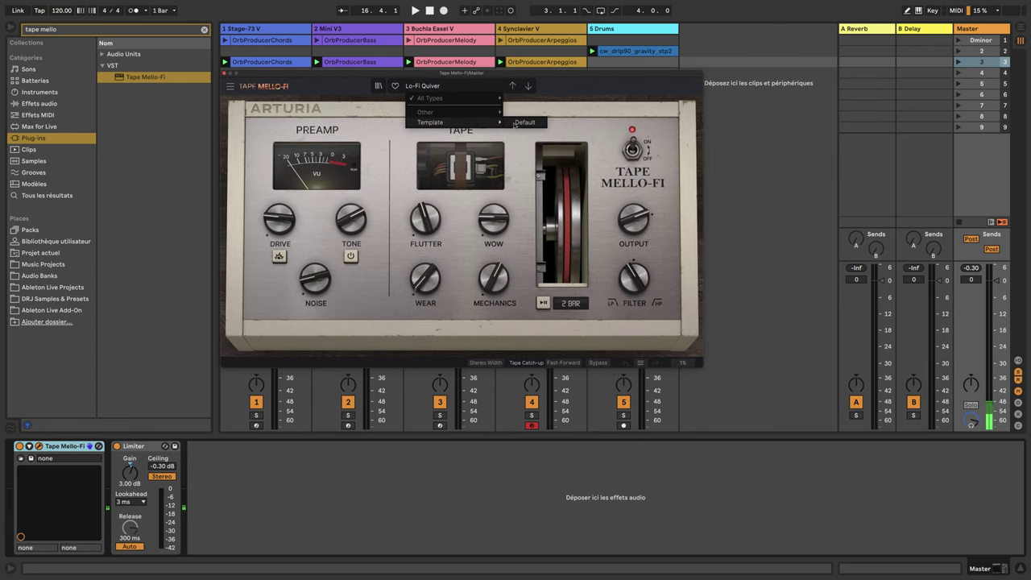
pyautogui.click(515, 123)
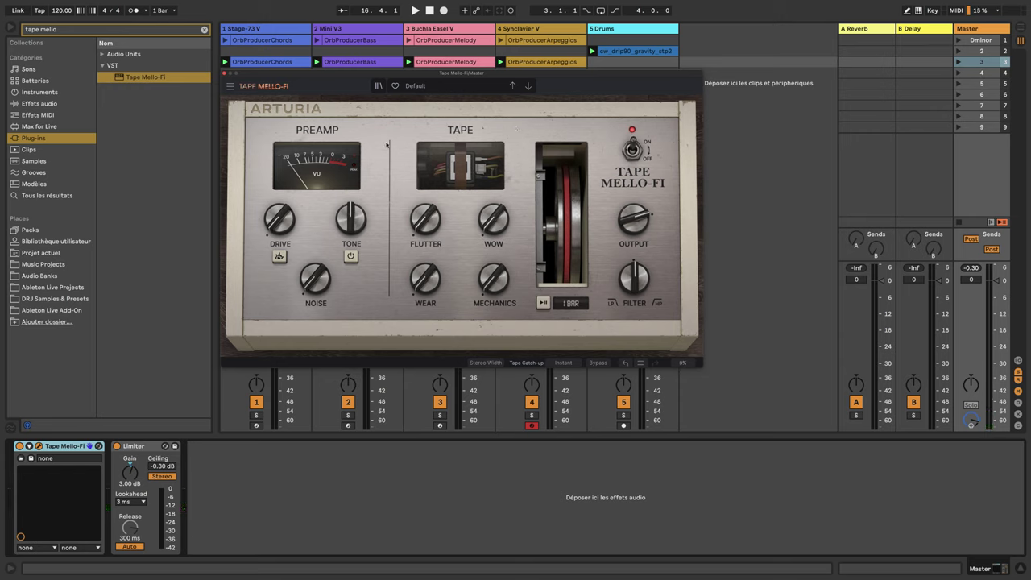
# Try the Tape Mello-Fi window at 200% and at 140% size.
pyautogui.click(230, 86)
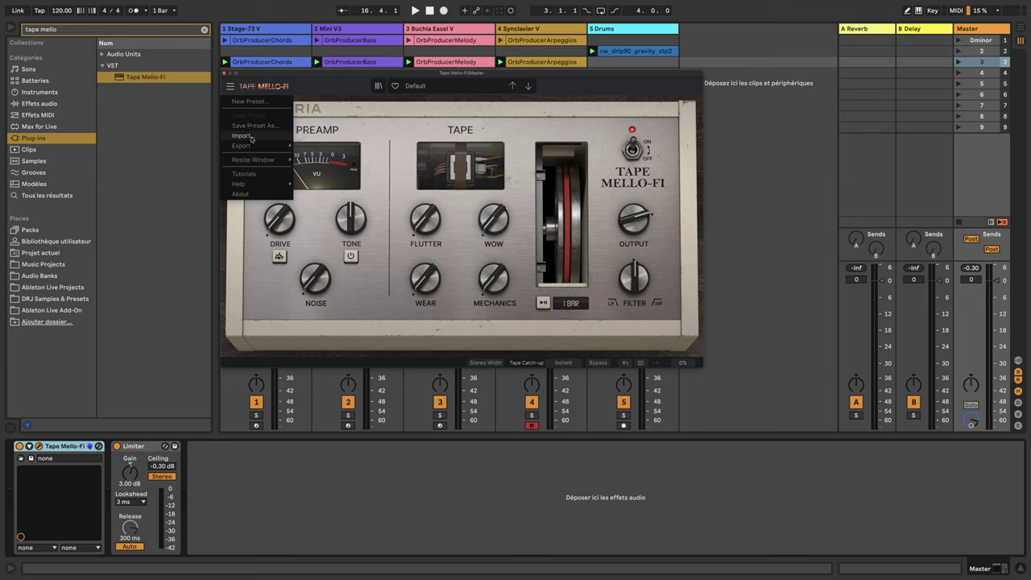
pyautogui.moveTo(263, 150)
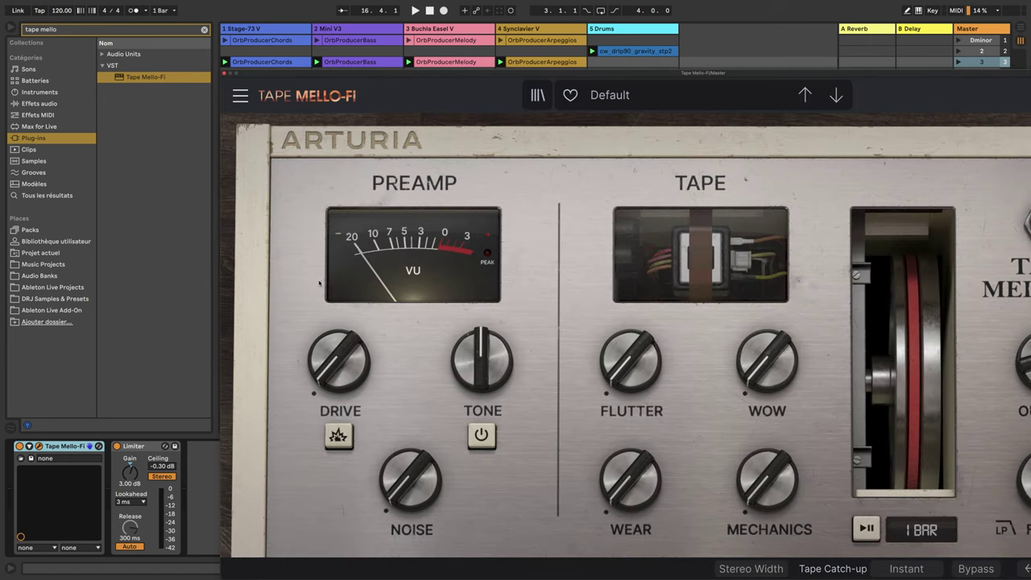
pyautogui.click(319, 280)
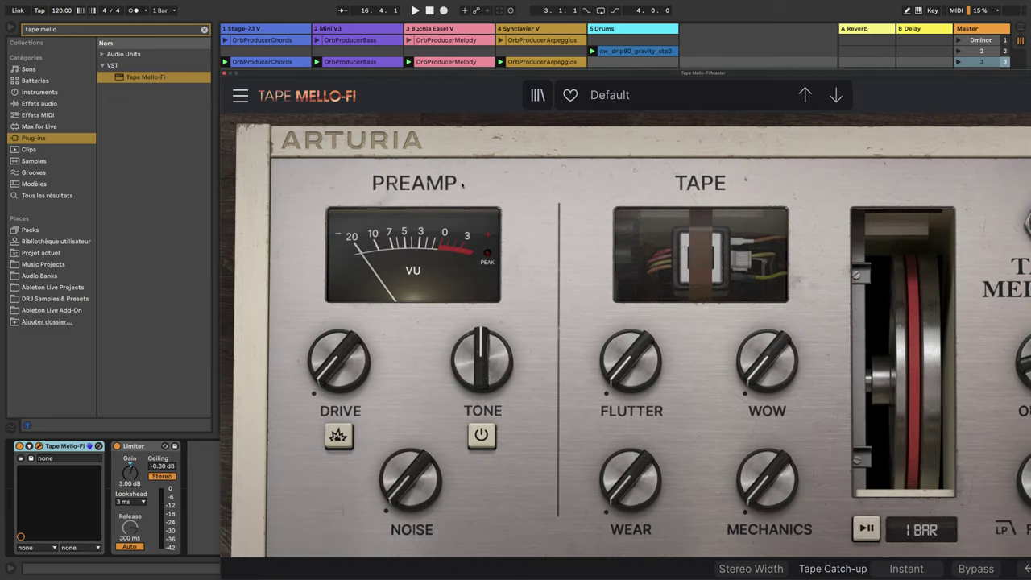
pyautogui.click(240, 95)
pyautogui.moveTo(313, 276)
pyautogui.moveTo(315, 232)
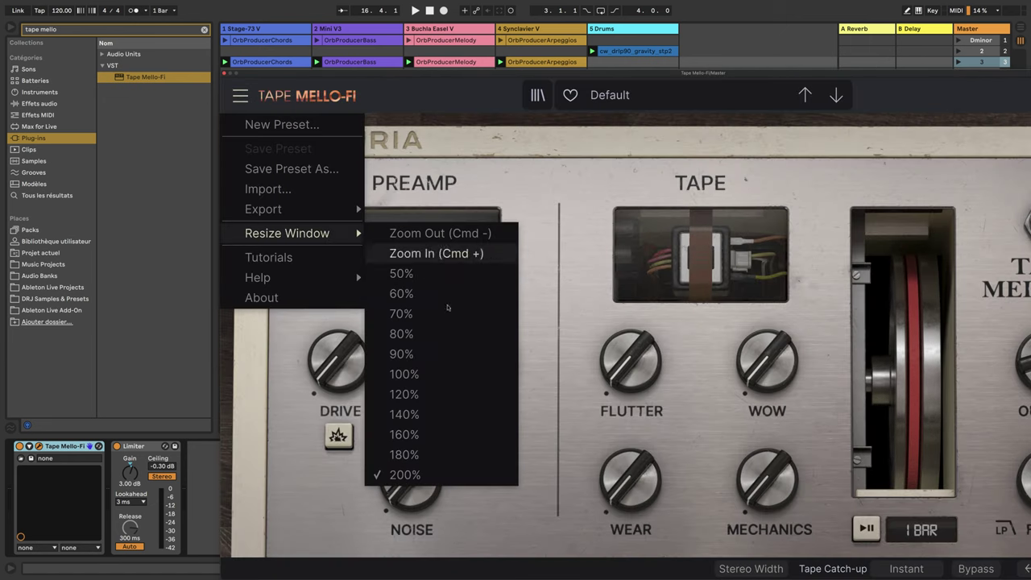
pyautogui.click(455, 414)
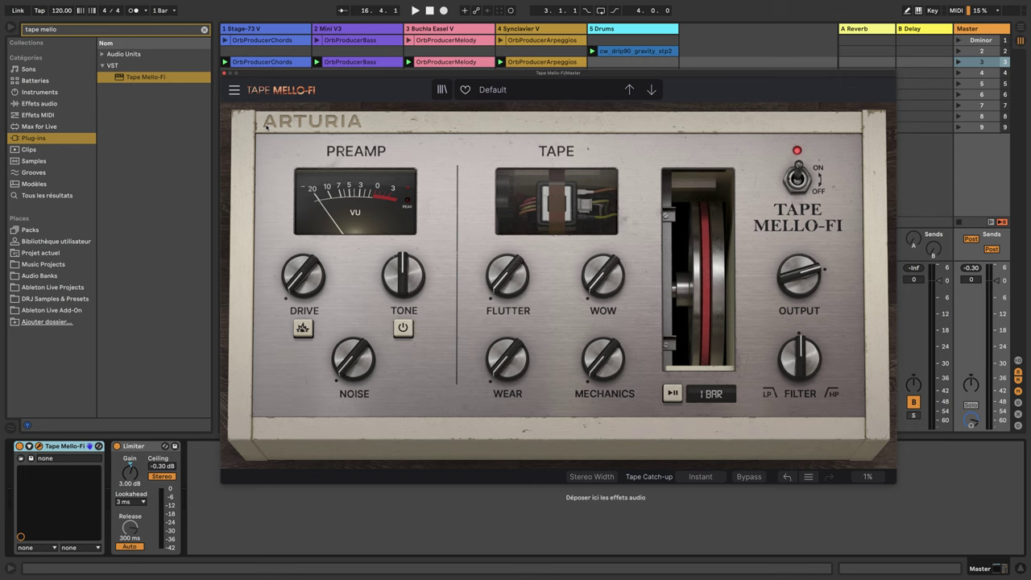
# Set the Tape Mello-Fi window size to 120%.
pyautogui.click(233, 89)
pyautogui.moveTo(275, 192)
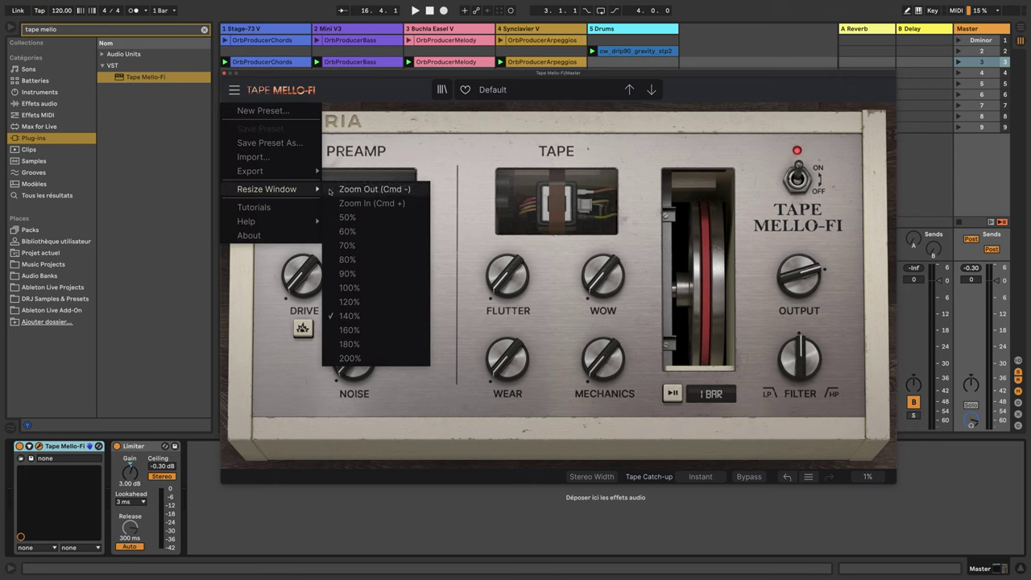
pyautogui.click(360, 302)
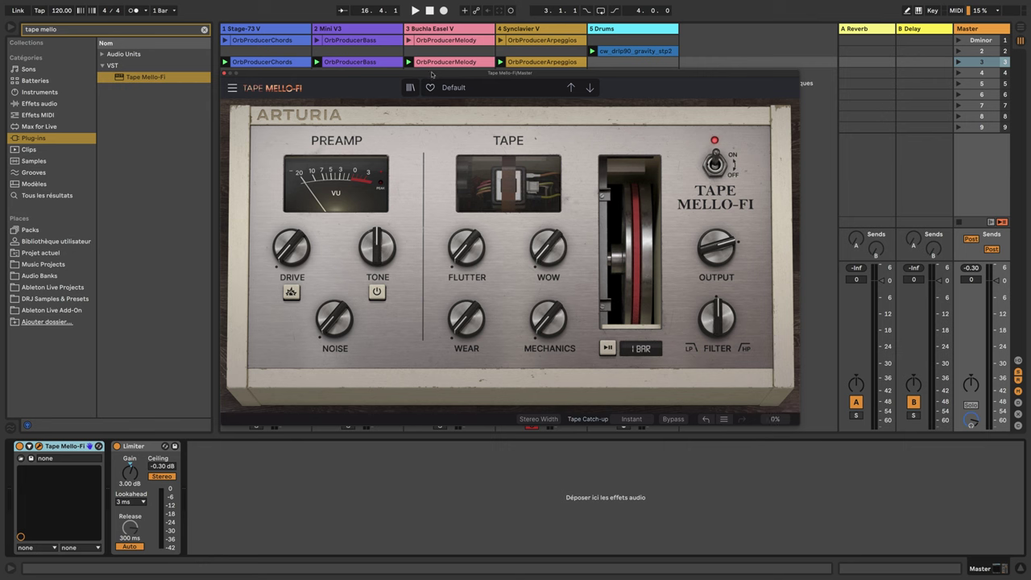
# Look through the plug-in's main menu, preset browser, the All Types and Other preset lists, and the action history.
pyautogui.moveTo(431, 75); pyautogui.dragTo(431, 80)
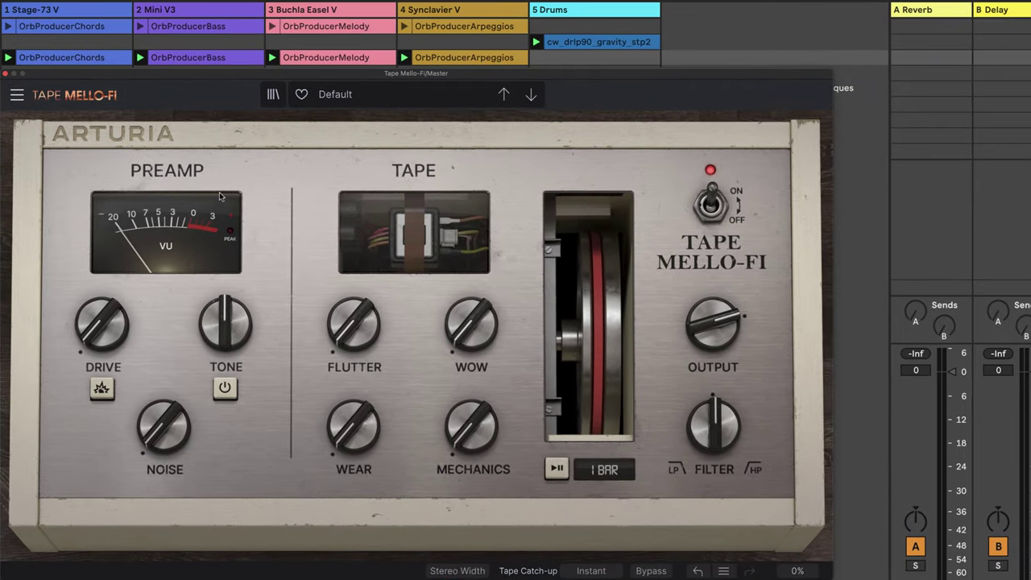
pyautogui.click(17, 94)
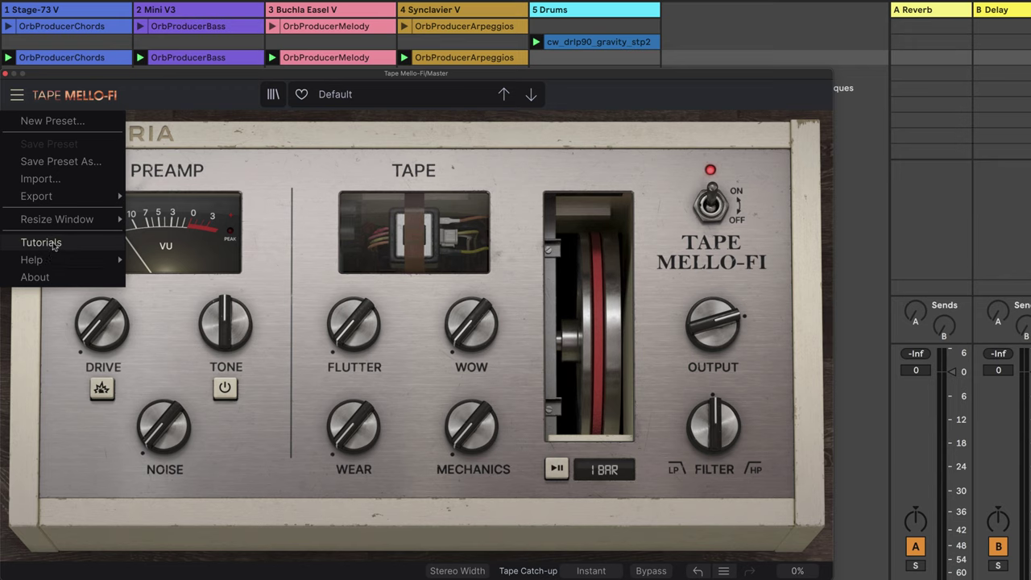
pyautogui.click(273, 94)
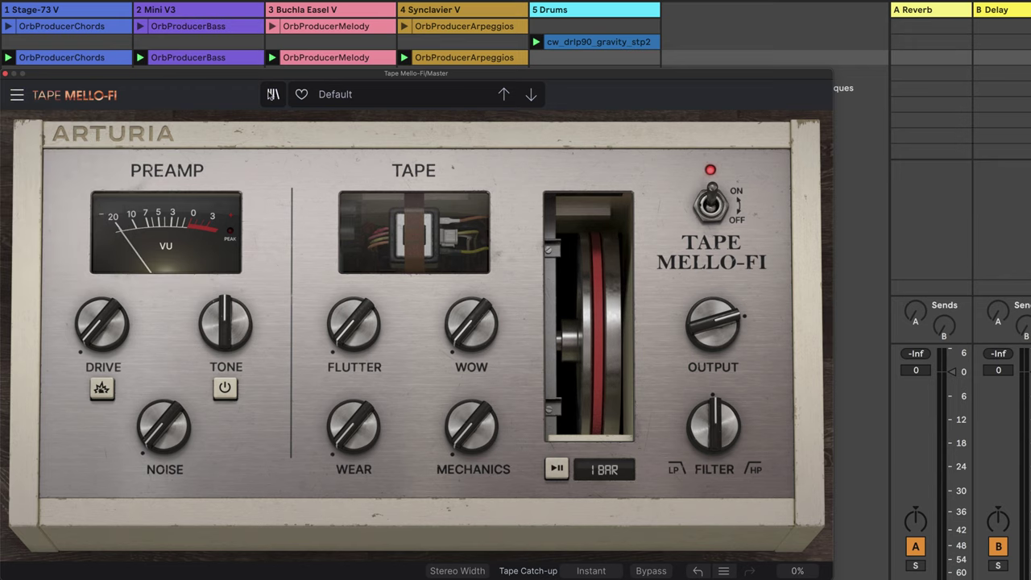
pyautogui.click(273, 94)
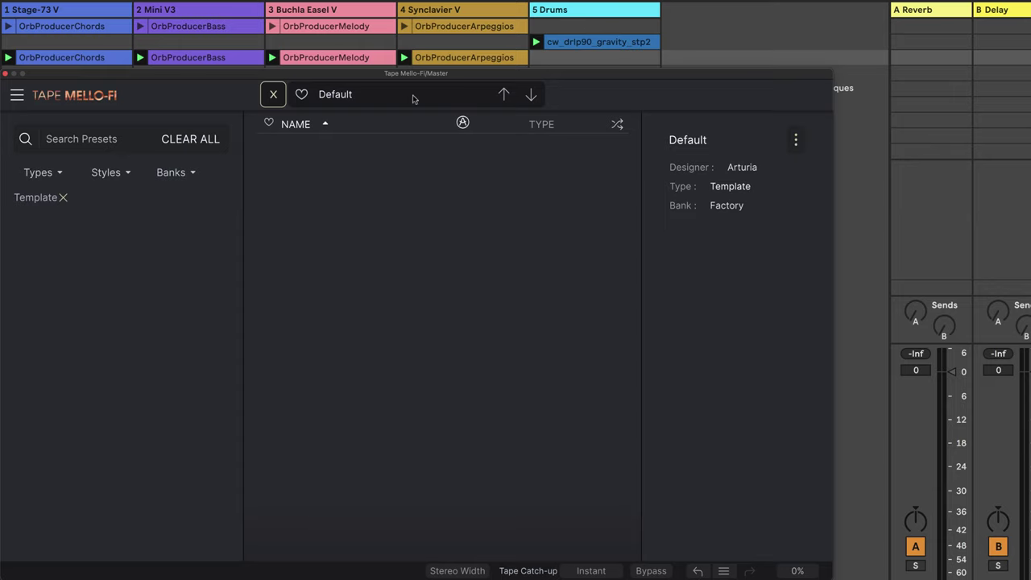
pyautogui.click(273, 94)
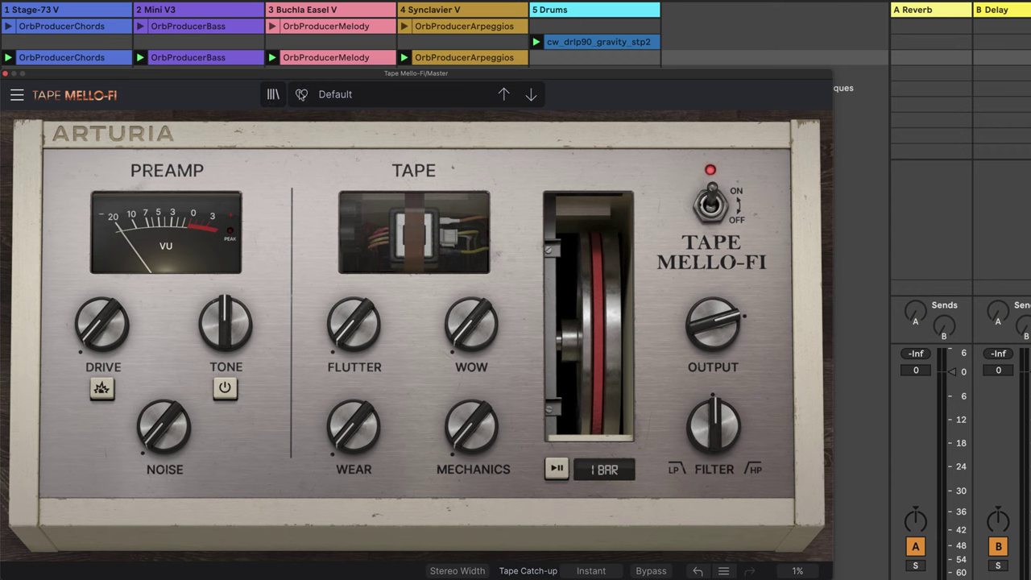
pyautogui.click(340, 96)
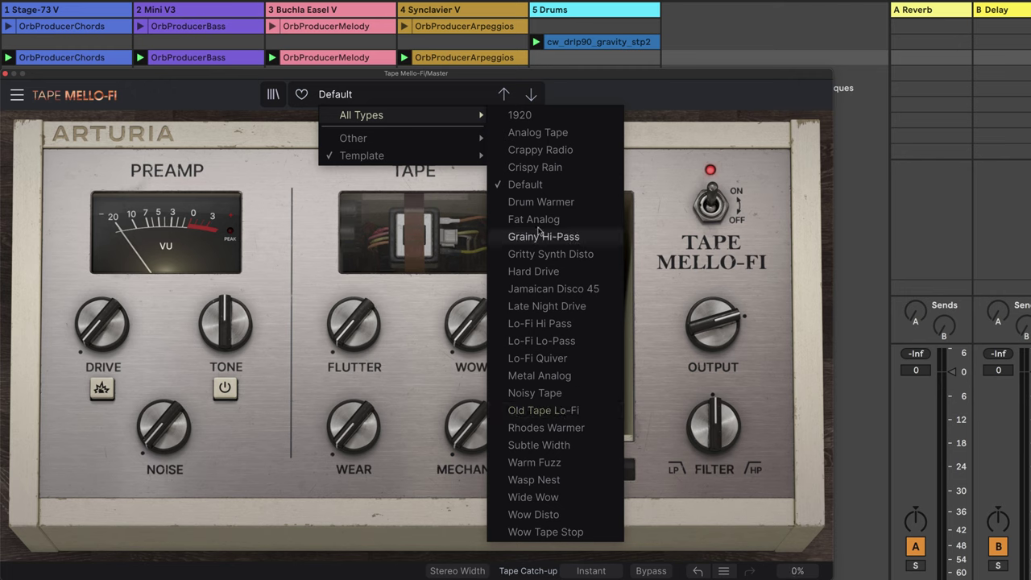
pyautogui.moveTo(455, 143)
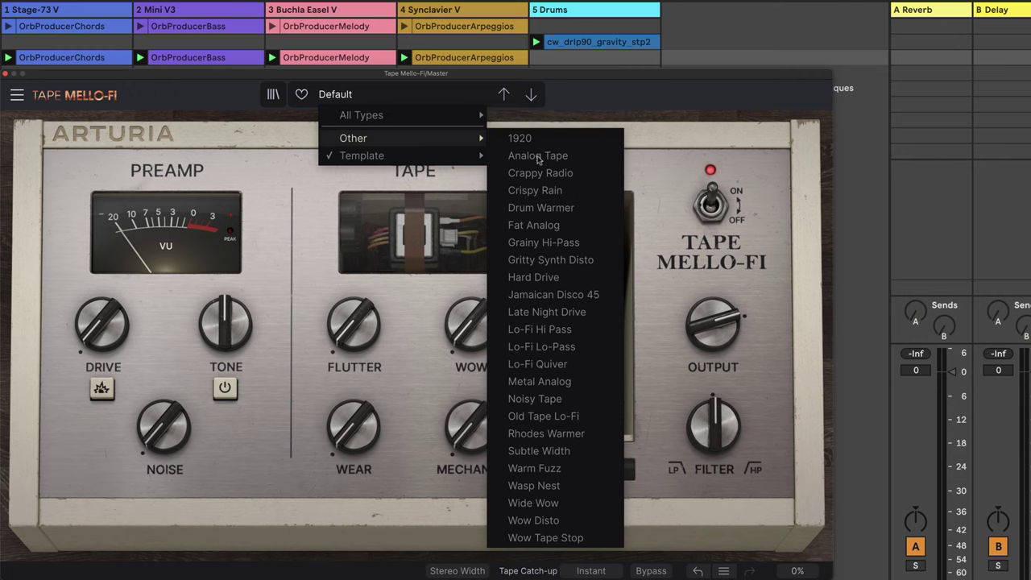
pyautogui.click(582, 88)
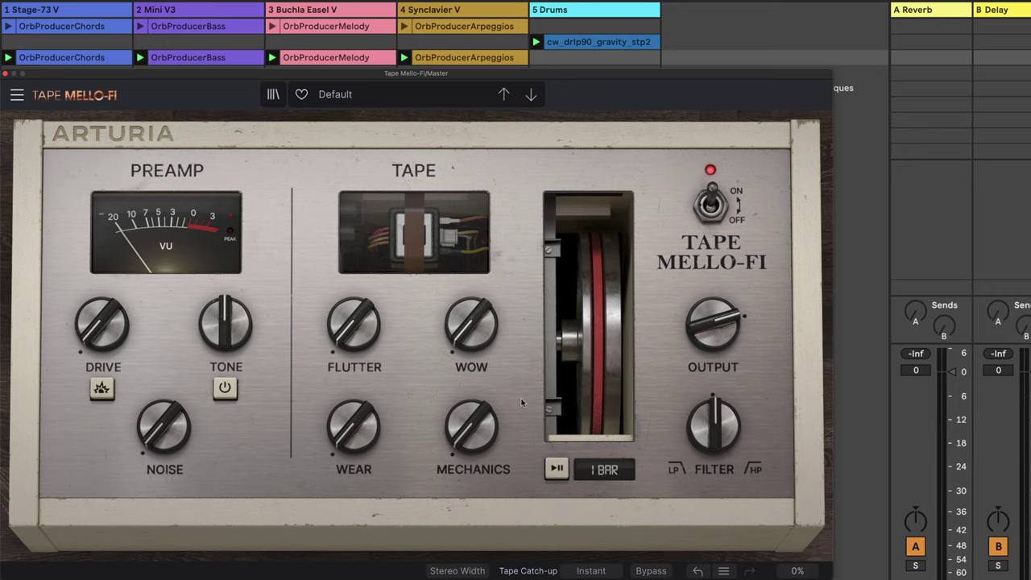
pyautogui.click(723, 571)
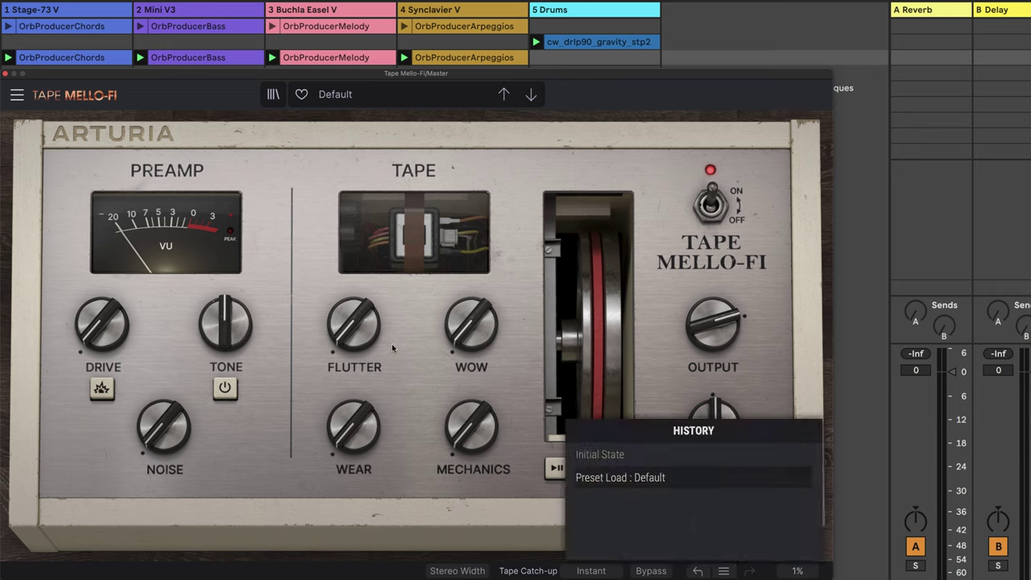
pyautogui.click(669, 376)
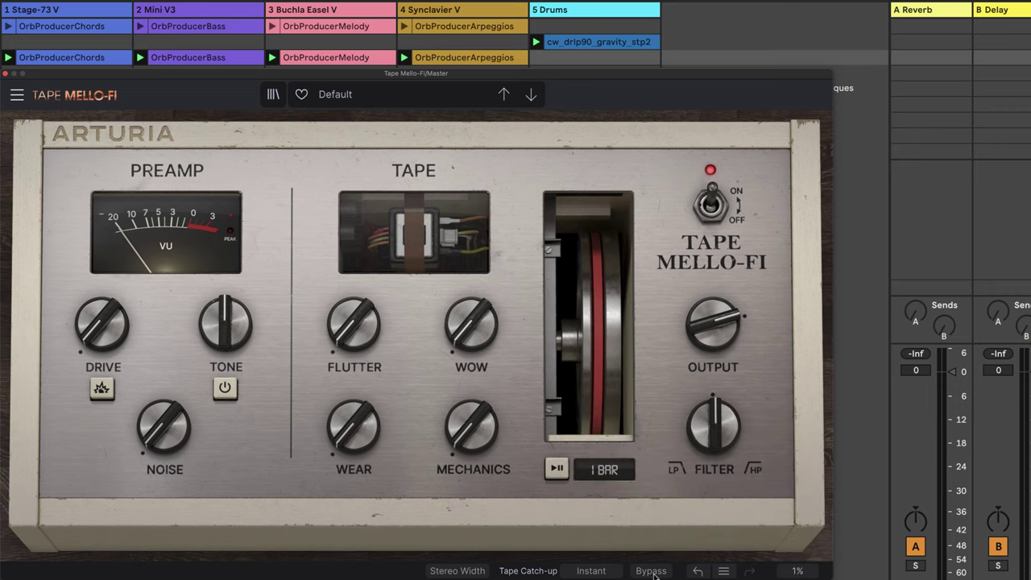
# Try bypassing and re-enabling the plug-in with Bypass and with its ON/OFF power switch.
pyautogui.click(653, 572)
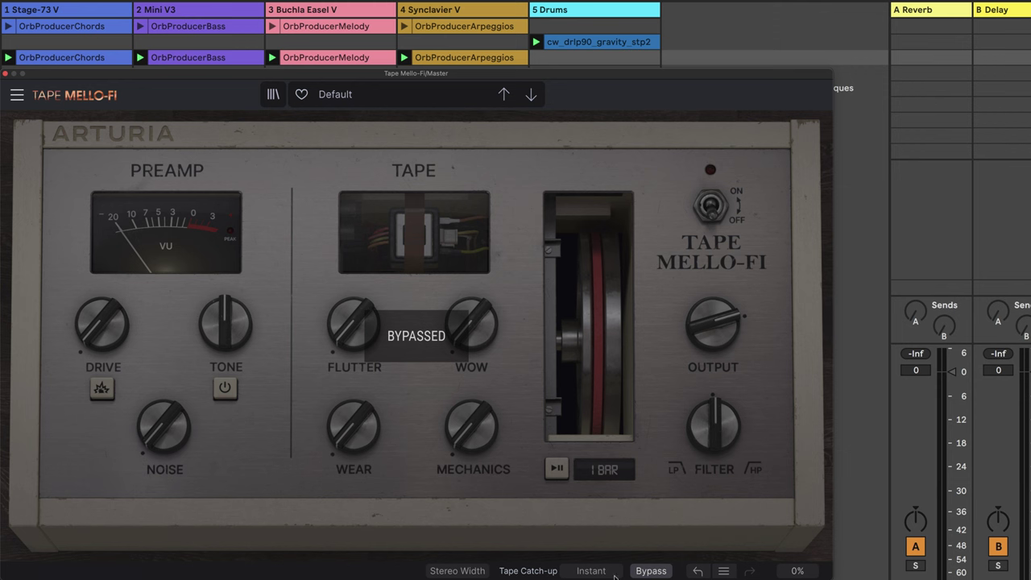
pyautogui.click(653, 573)
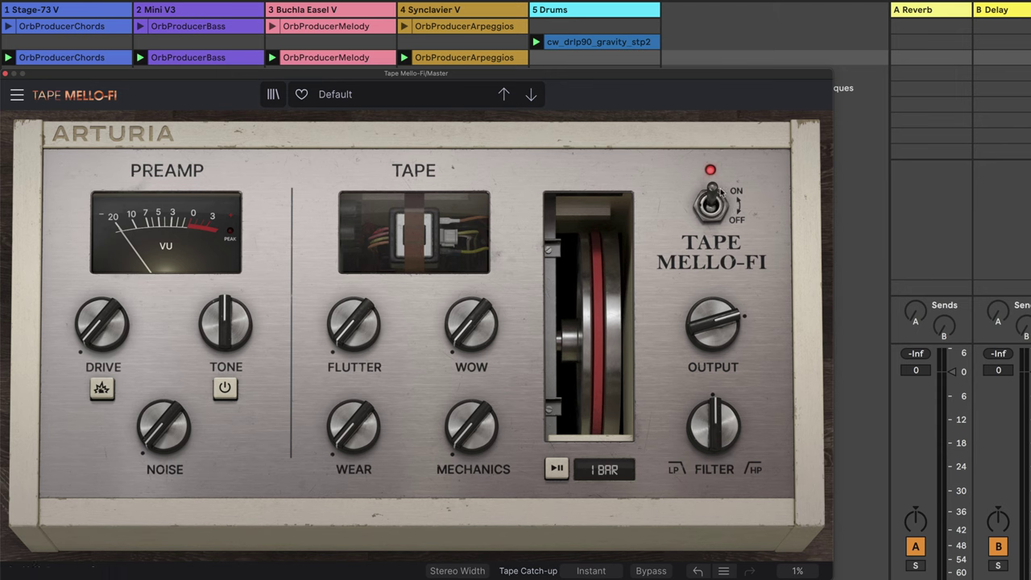
pyautogui.click(709, 206)
pyautogui.click(709, 207)
# Try an output level of 4.25 dB, reset it to 0.00 dB, and try the Filter control around its centre.
pyautogui.moveTo(713, 336)
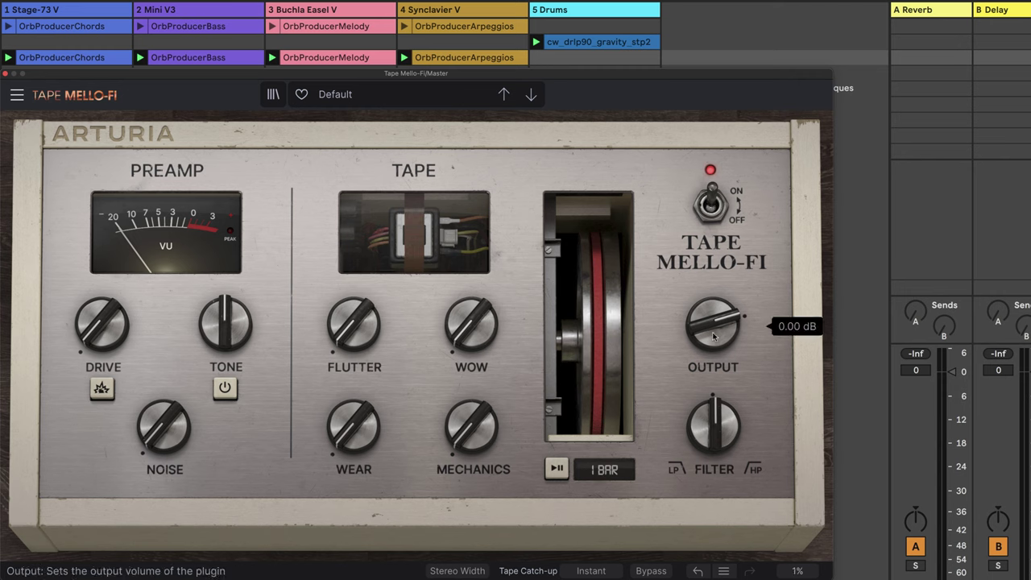
pyautogui.moveTo(719, 326)
pyautogui.mouseDown()
pyautogui.moveTo(719, 363)
pyautogui.moveTo(720, 324)
pyautogui.mouseUp()
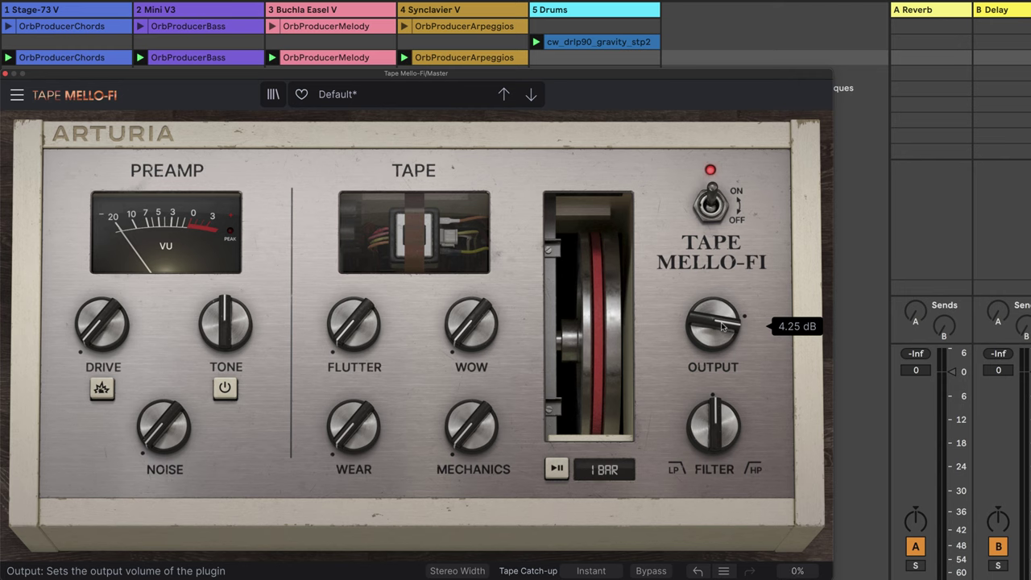
pyautogui.doubleClick(723, 326)
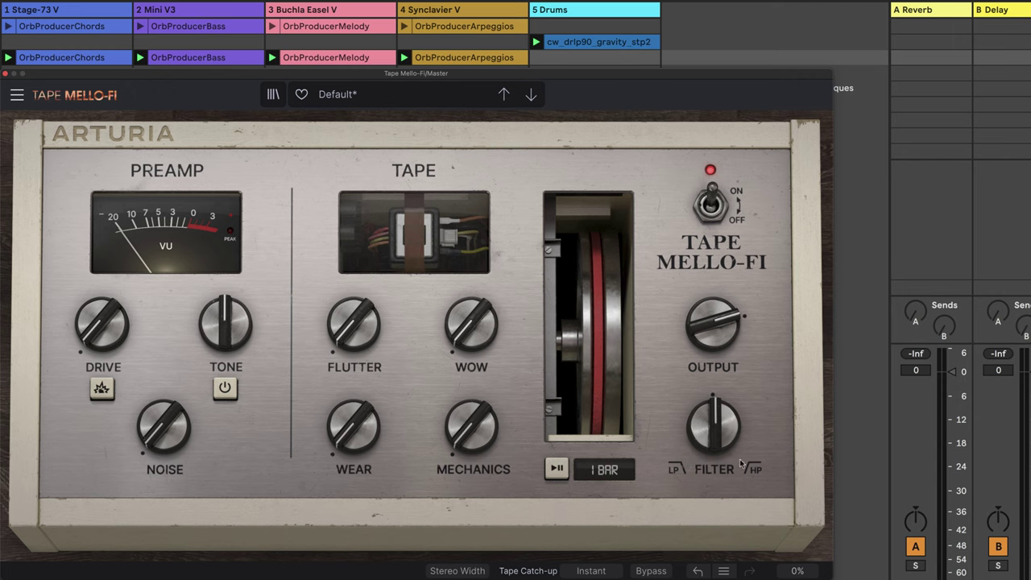
pyautogui.moveTo(737, 439)
pyautogui.mouseDown()
pyautogui.moveTo(737, 535)
pyautogui.moveTo(737, 311)
pyautogui.moveTo(737, 442)
pyautogui.mouseUp()
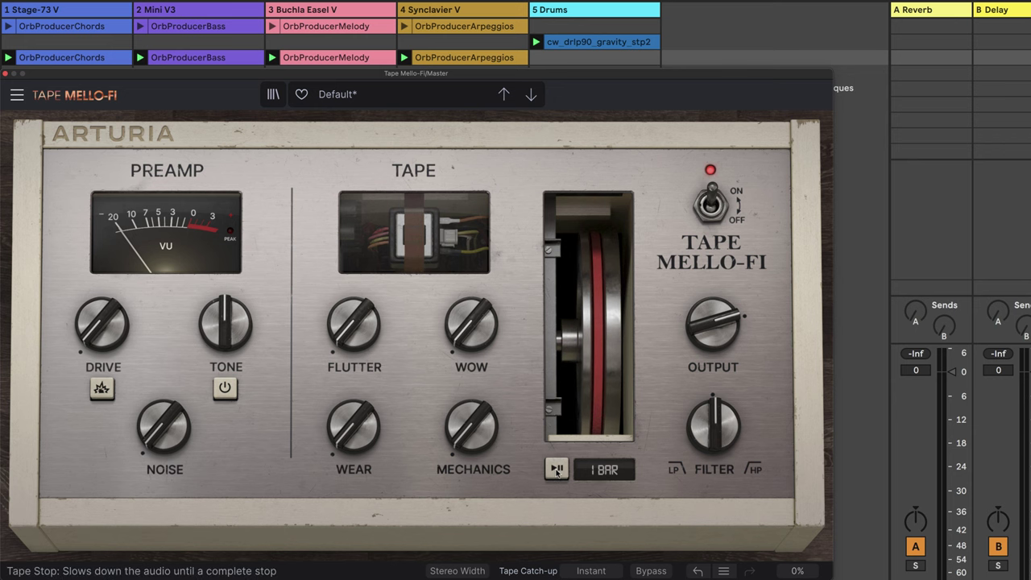
# Review the Stop Speed options and try the Tape Stop effect on and off at 1 Bar.
pyautogui.click(604, 470)
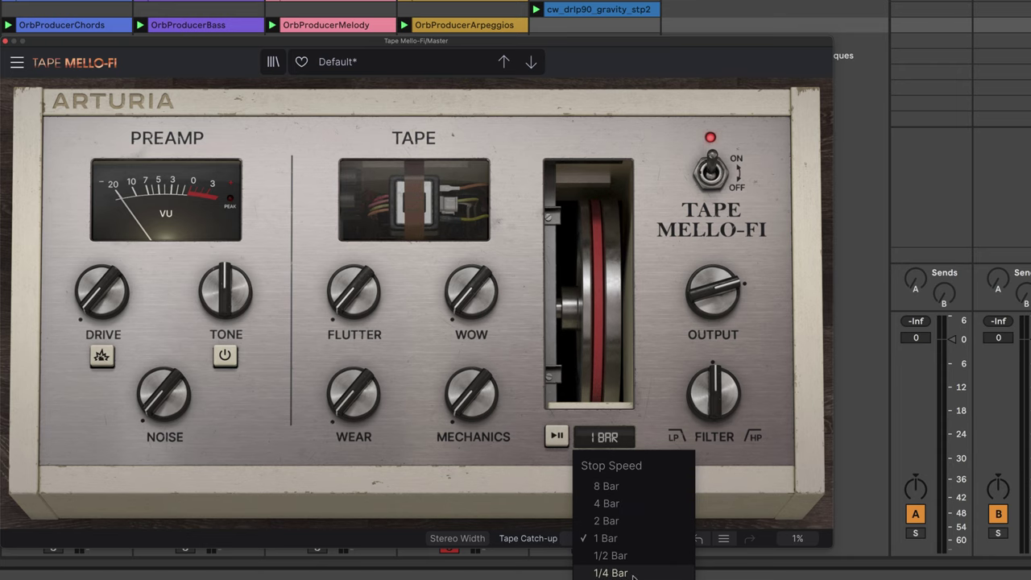
pyautogui.click(530, 461)
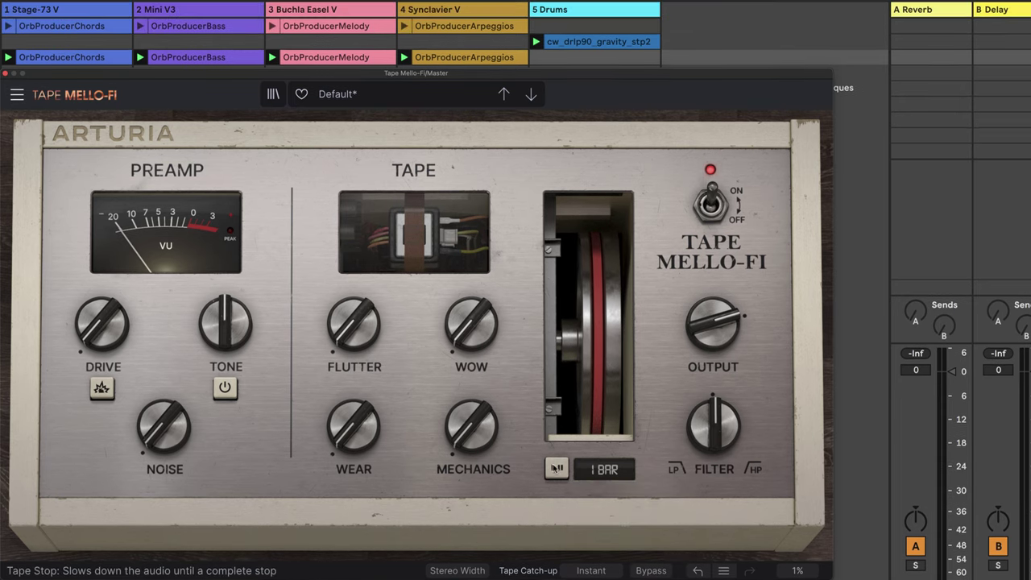
pyautogui.click(557, 470)
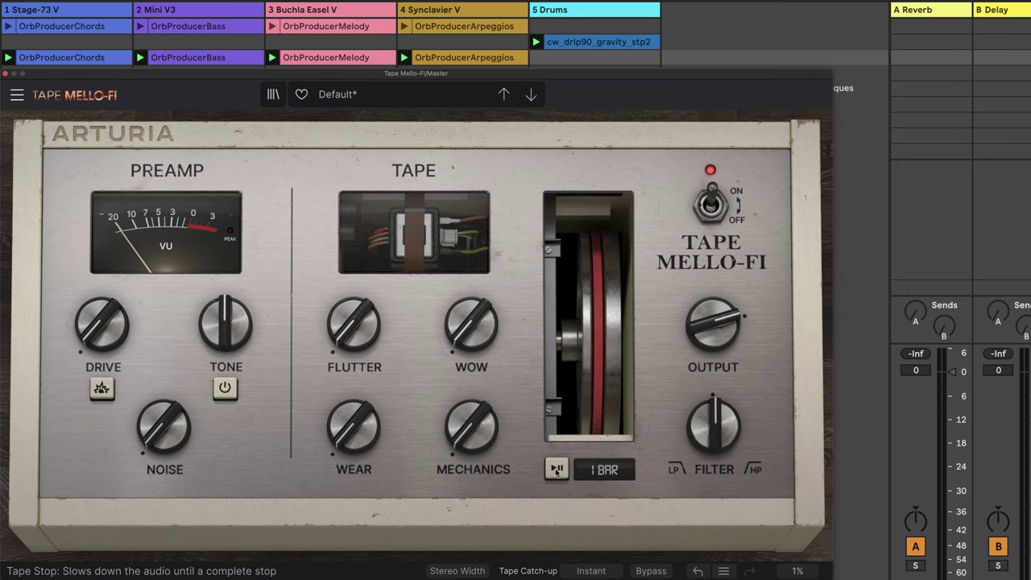
pyautogui.click(555, 471)
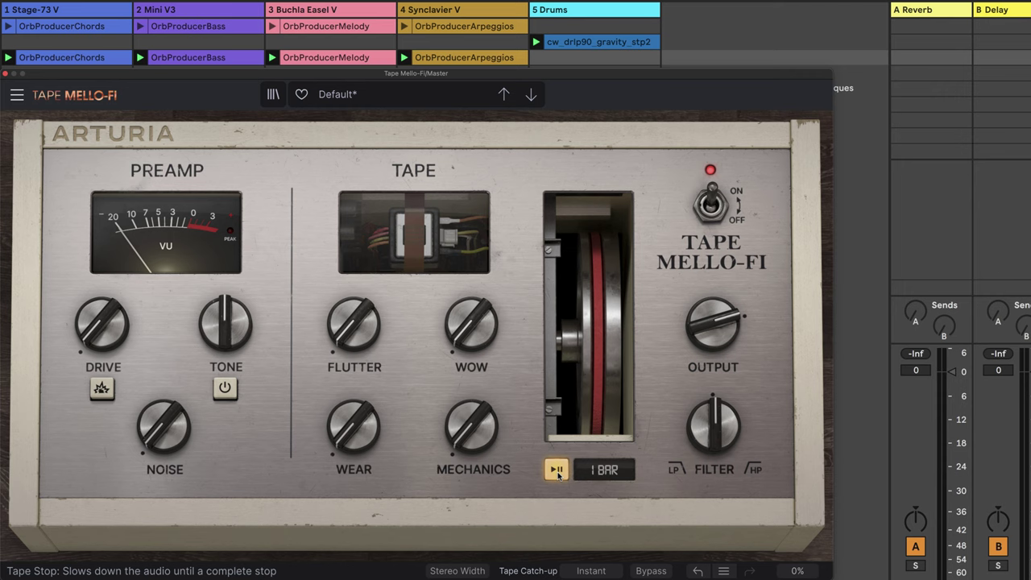
pyautogui.click(557, 473)
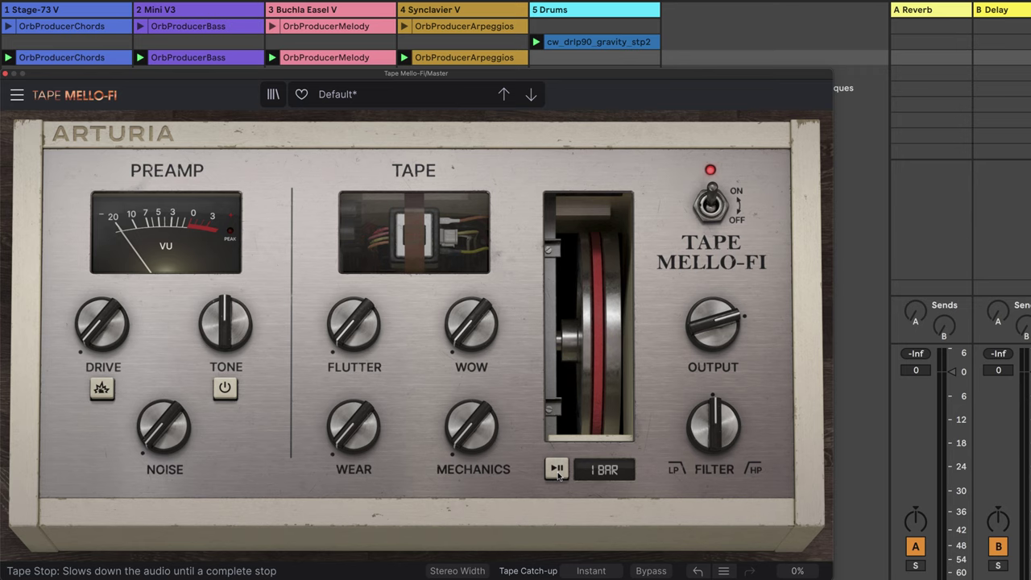
# Set the stop speed to 8 Bar and try stopping and restarting the tape, including from the tape reel.
pyautogui.click(604, 474)
pyautogui.click(620, 525)
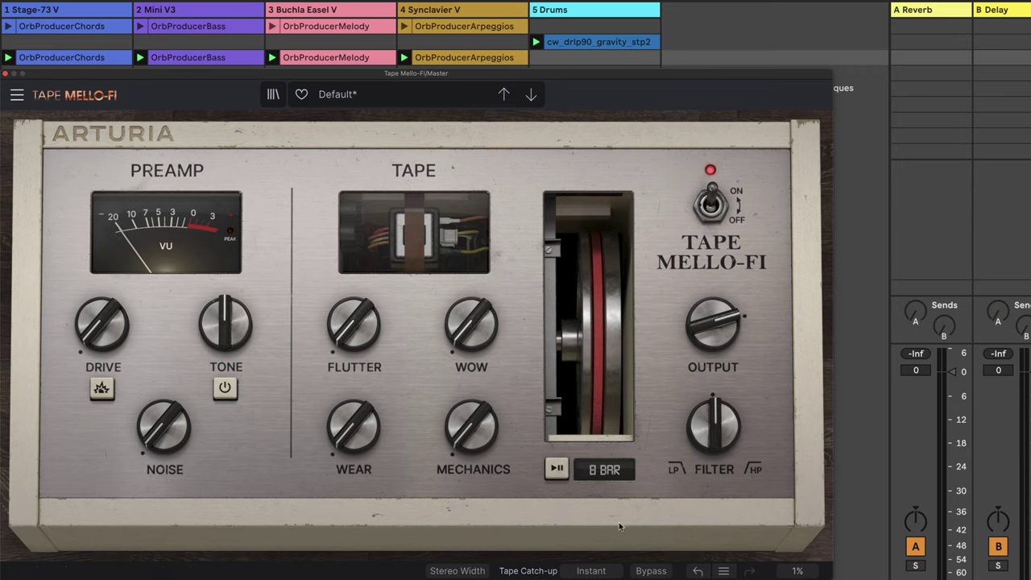
pyautogui.click(561, 474)
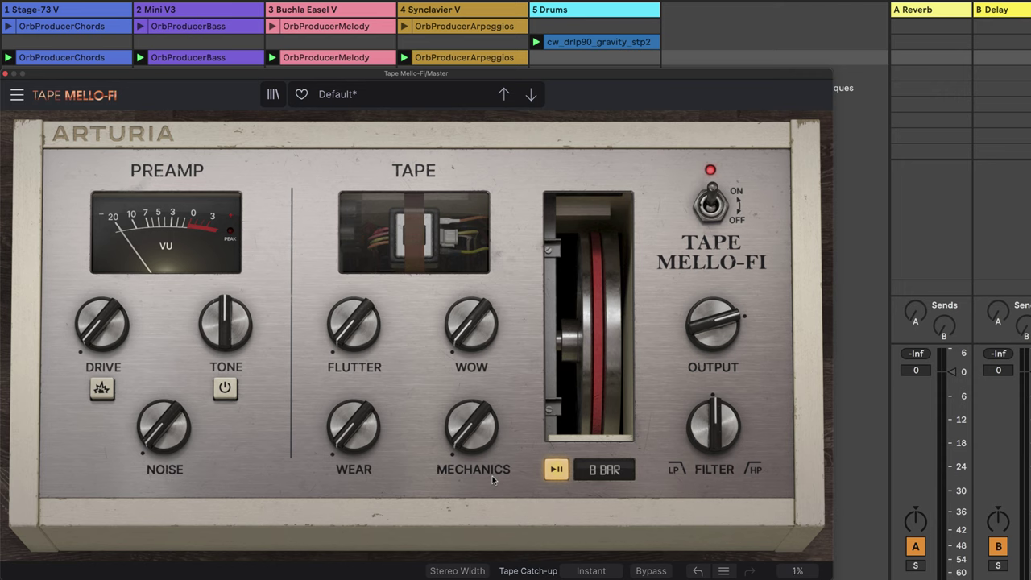
pyautogui.click(597, 342)
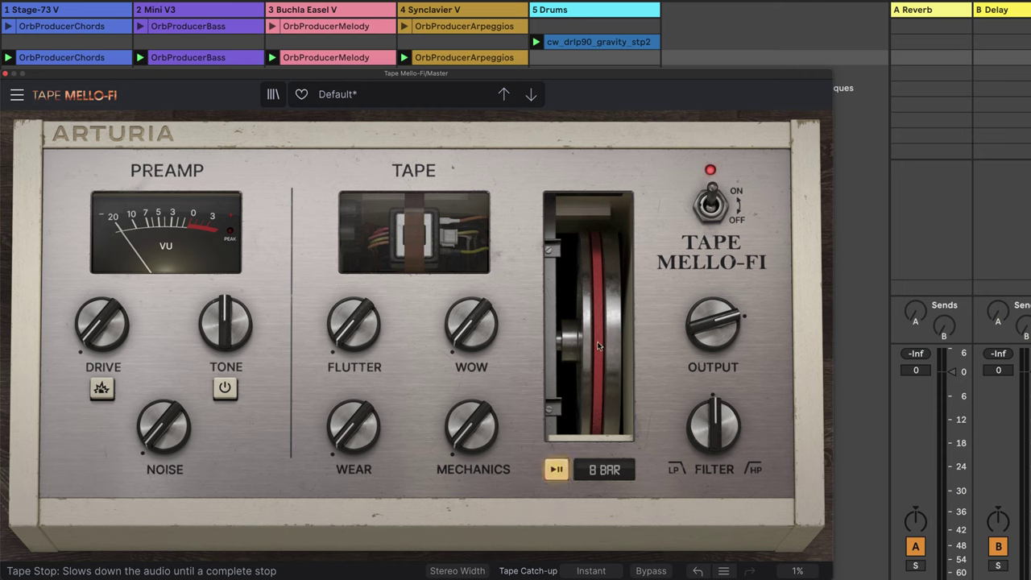
pyautogui.click(596, 347)
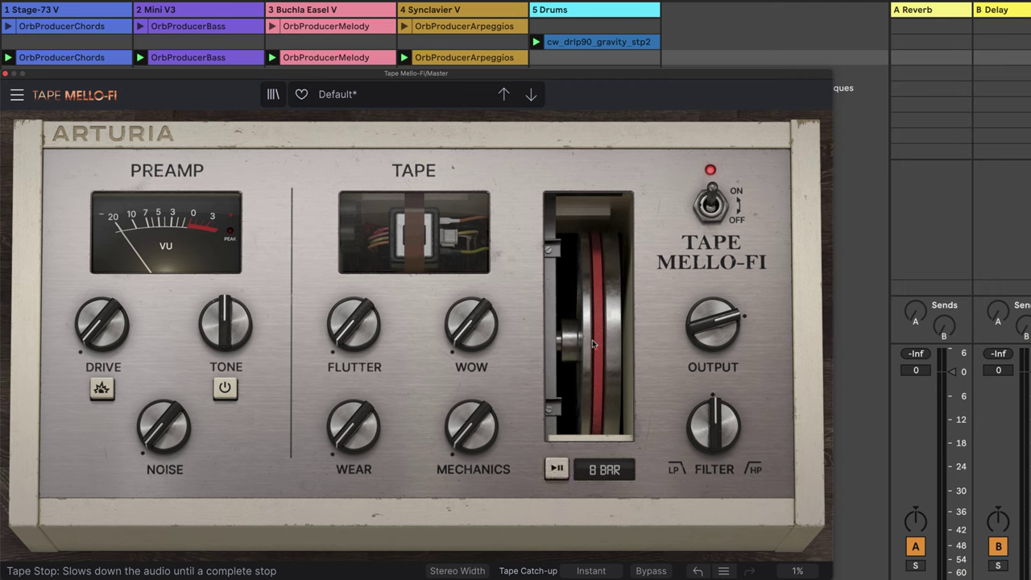
# Set the tape stop speed to 2 Bar.
pyautogui.click(604, 469)
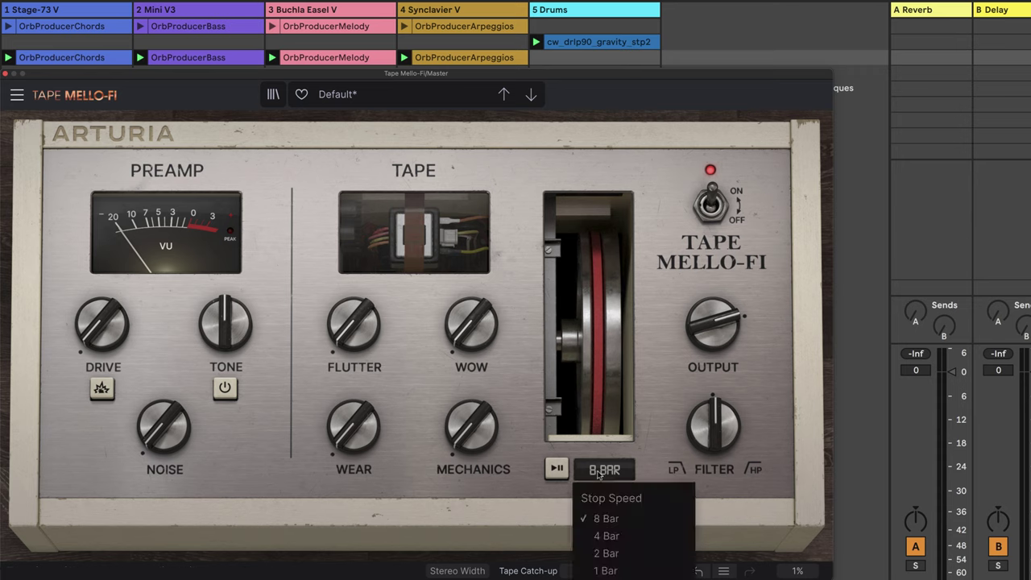
pyautogui.click(612, 554)
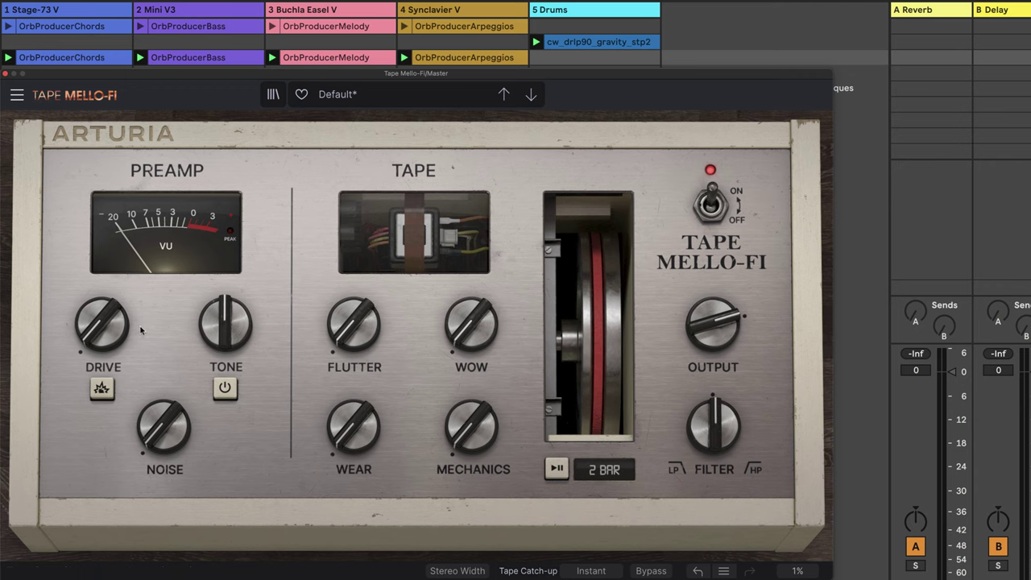
# Raise the preamp's Drive to about 63.2 %.
pyautogui.moveTo(106, 344)
pyautogui.moveTo(102, 323); pyautogui.dragTo(103, 274)
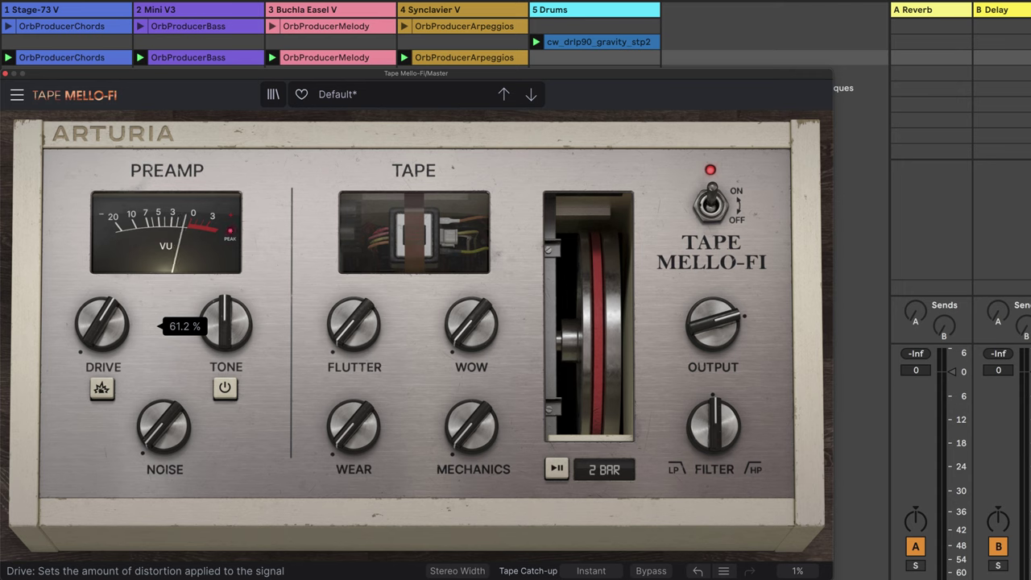
pyautogui.moveTo(102, 324)
pyautogui.mouseDown()
pyautogui.moveTo(102, 368)
pyautogui.moveTo(102, 320)
pyautogui.mouseUp()
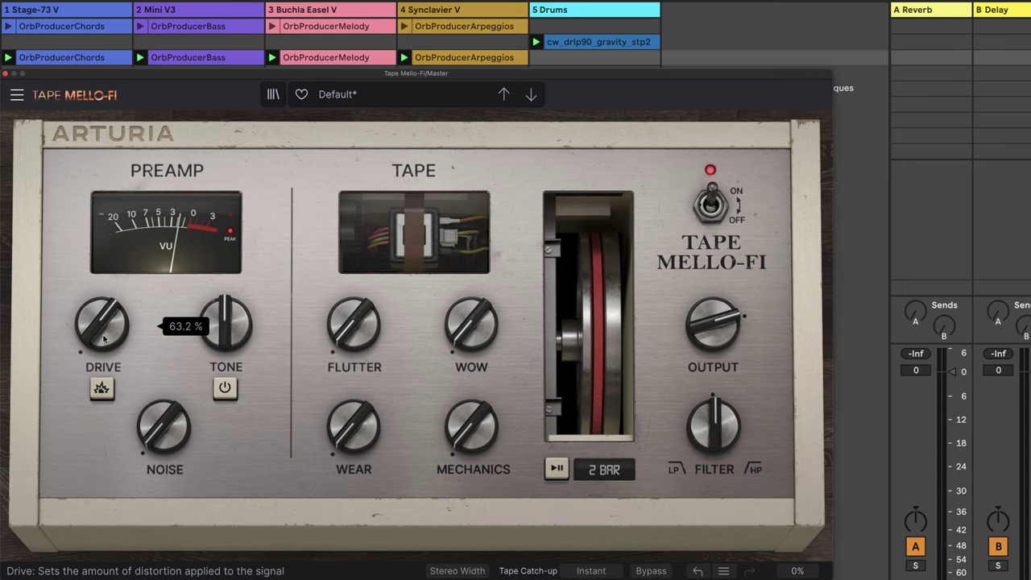
pyautogui.moveTo(103, 339)
pyautogui.mouseDown()
pyautogui.moveTo(103, 386)
pyautogui.moveTo(103, 339)
pyautogui.mouseUp()
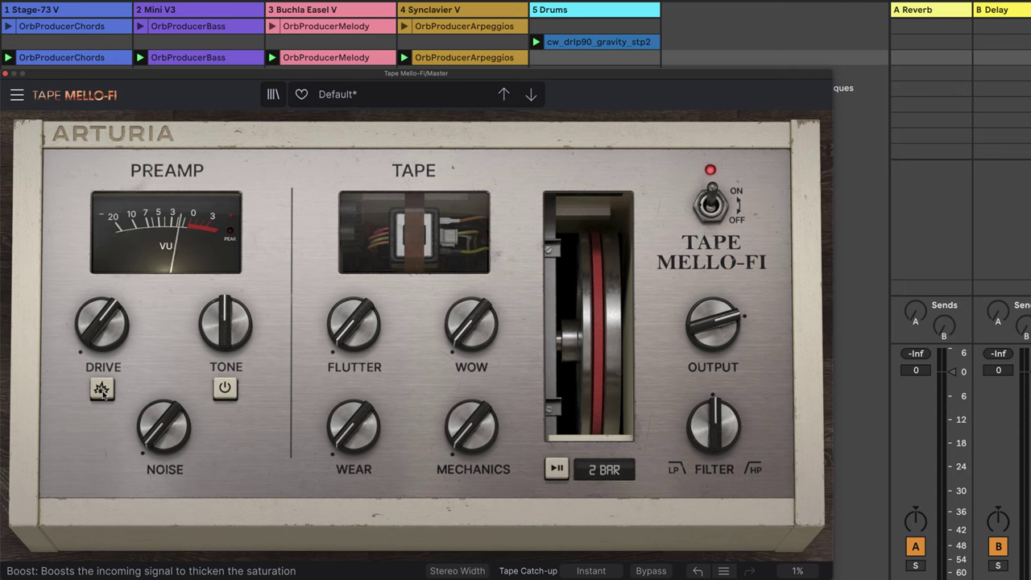
# Lower Drive to 31.2 % while comparing the signal with Boost on and off, leaving Boost off.
pyautogui.click(102, 390)
pyautogui.moveTo(103, 322); pyautogui.dragTo(102, 352)
pyautogui.click(103, 393)
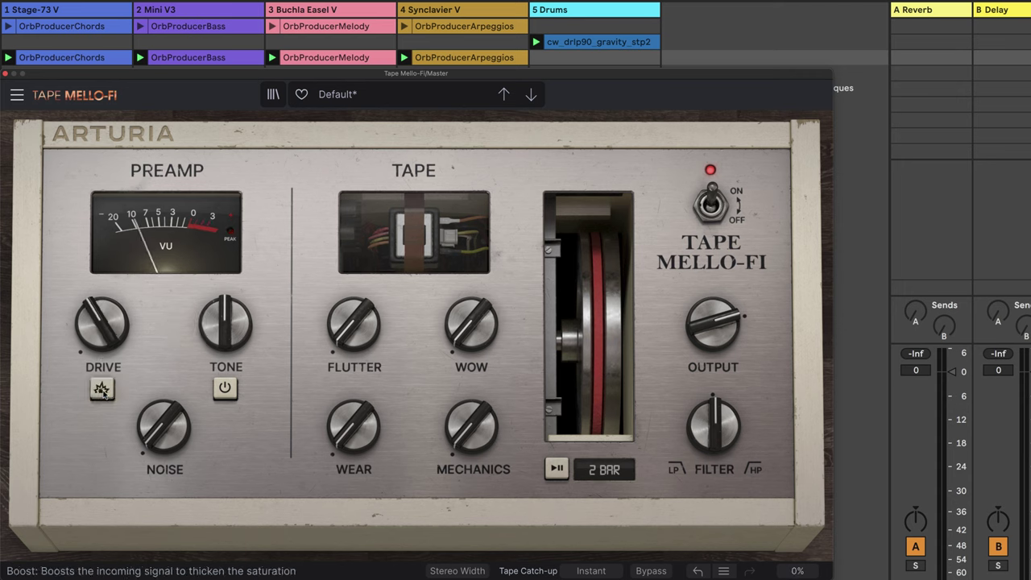
pyautogui.click(103, 391)
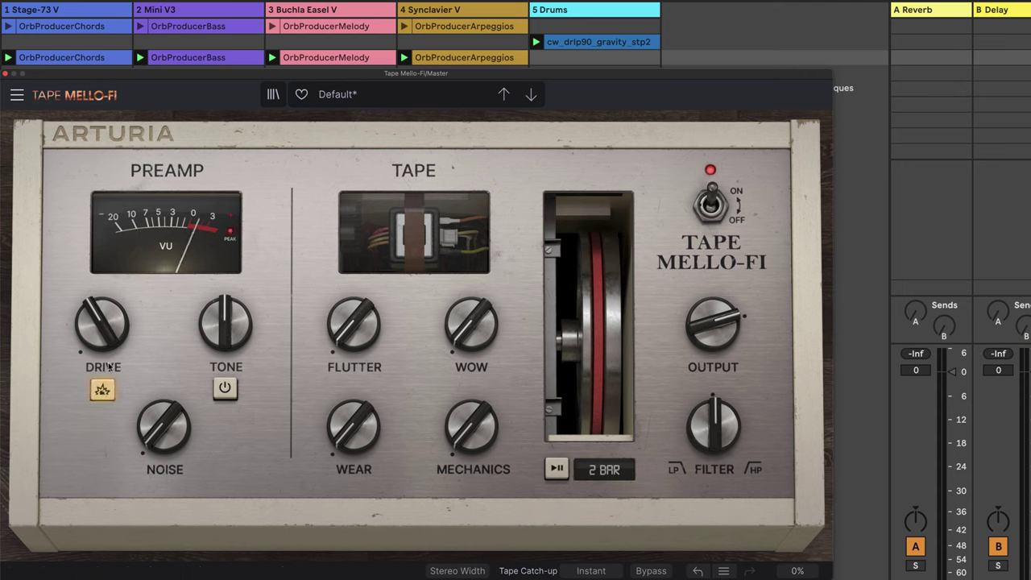
pyautogui.moveTo(101, 320); pyautogui.dragTo(102, 365)
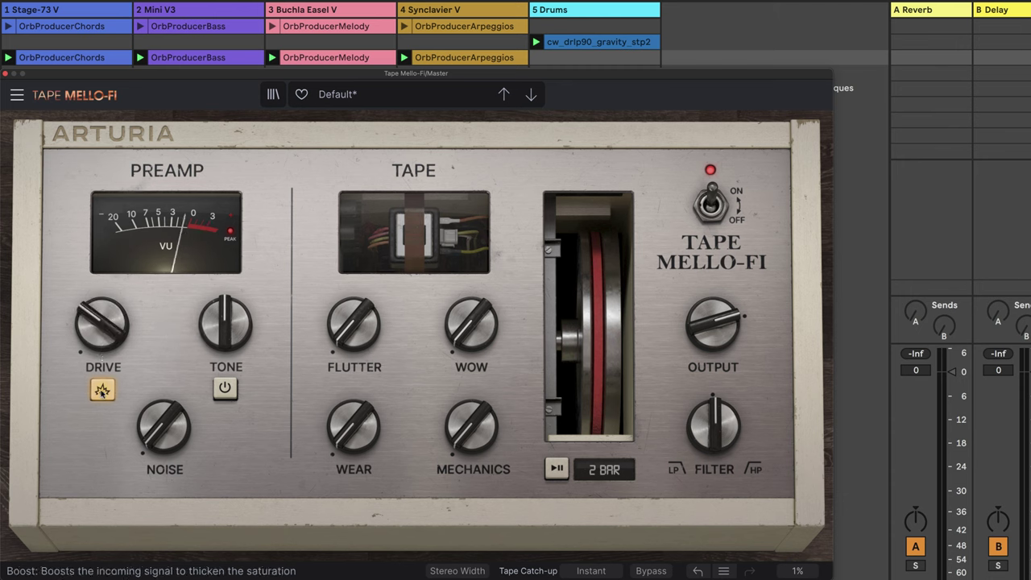
pyautogui.click(102, 390)
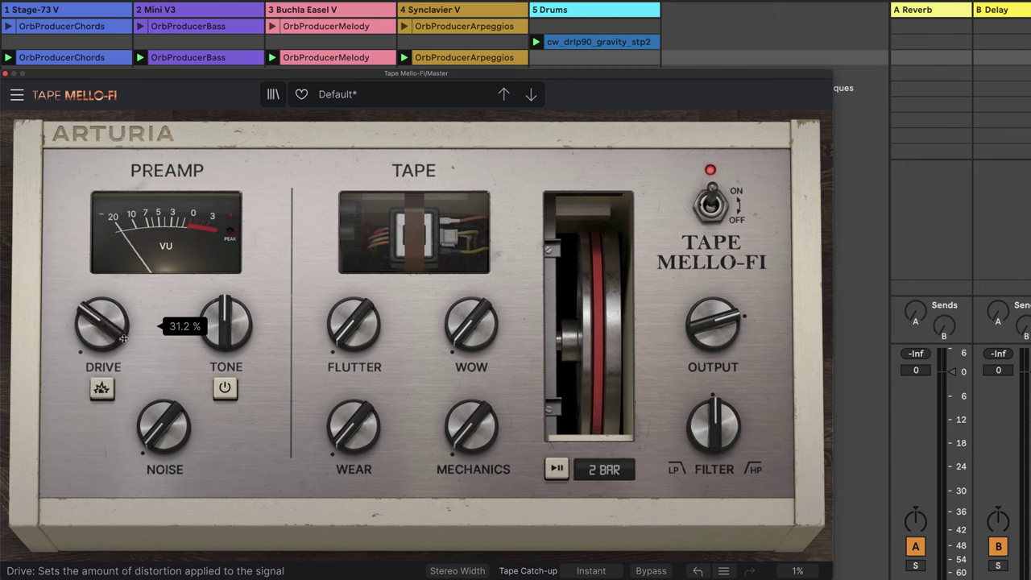
pyautogui.moveTo(219, 345)
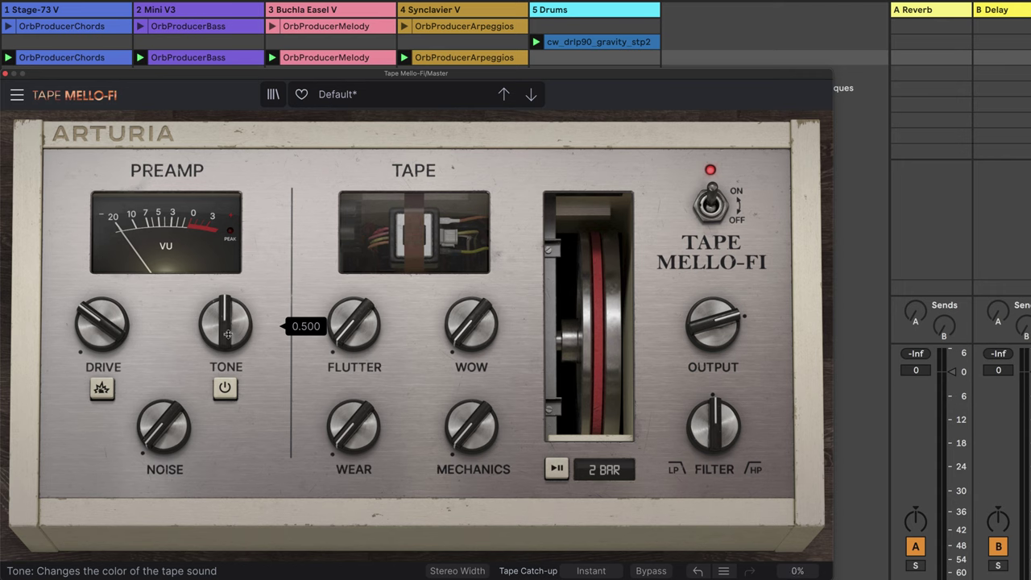
# Turn on the Tone circuit, sweep Tone up to 0.984 and back down, and return it to its centre setting.
pyautogui.click(225, 388)
pyautogui.moveTo(231, 311); pyautogui.dragTo(232, 250)
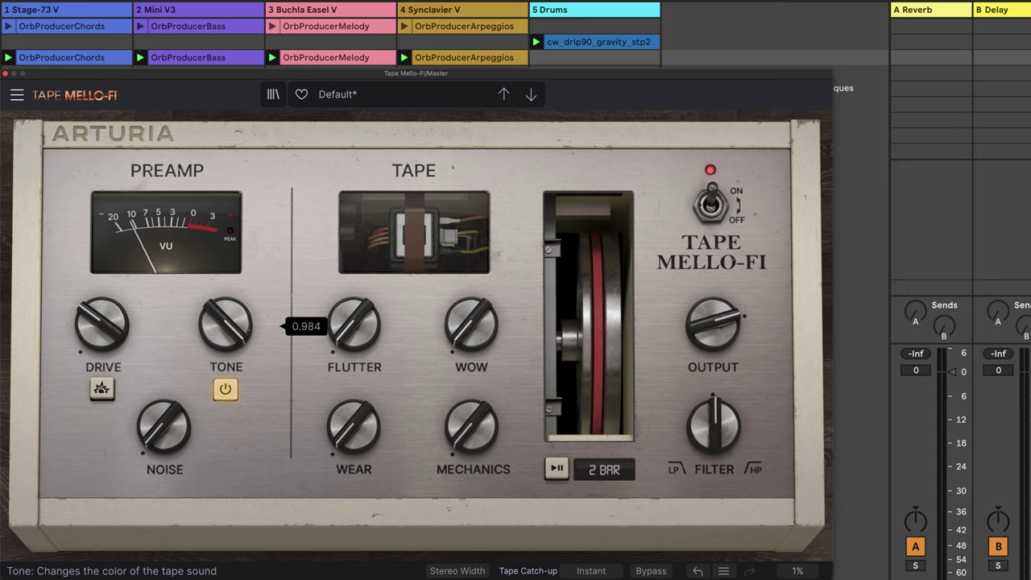
pyautogui.moveTo(231, 250); pyautogui.dragTo(232, 338)
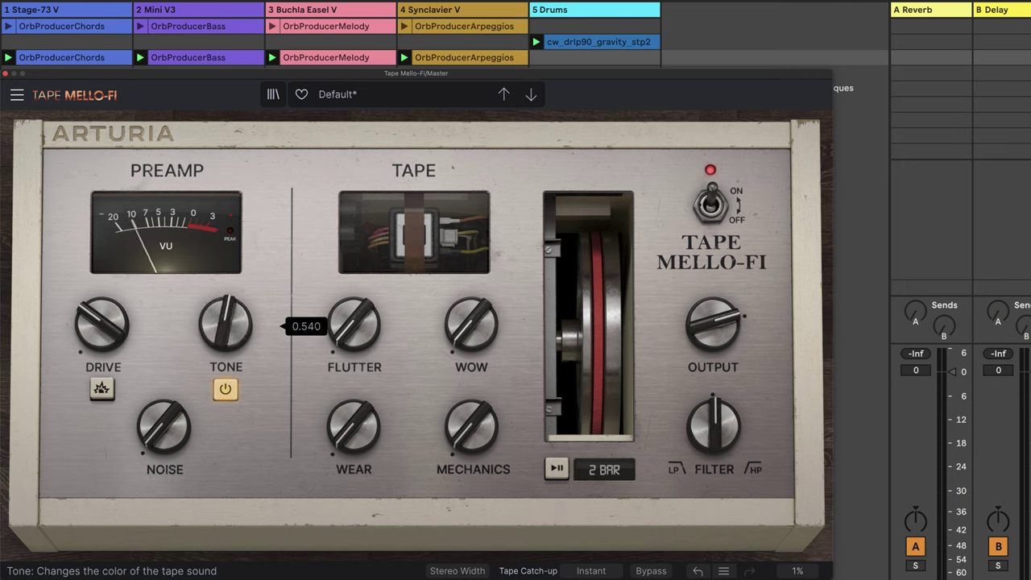
pyautogui.moveTo(226, 322); pyautogui.dragTo(226, 246)
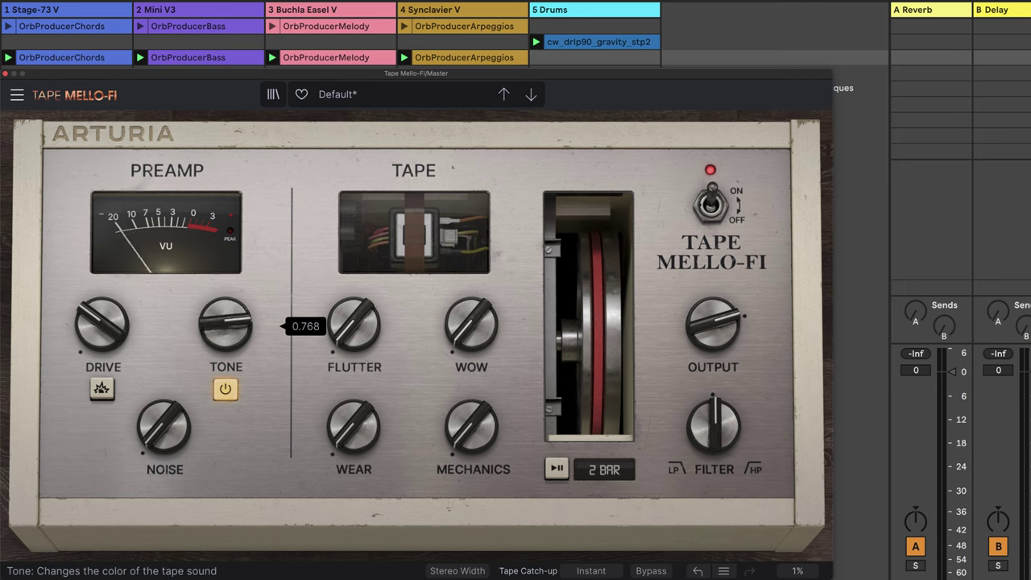
pyautogui.moveTo(225, 322); pyautogui.dragTo(226, 392)
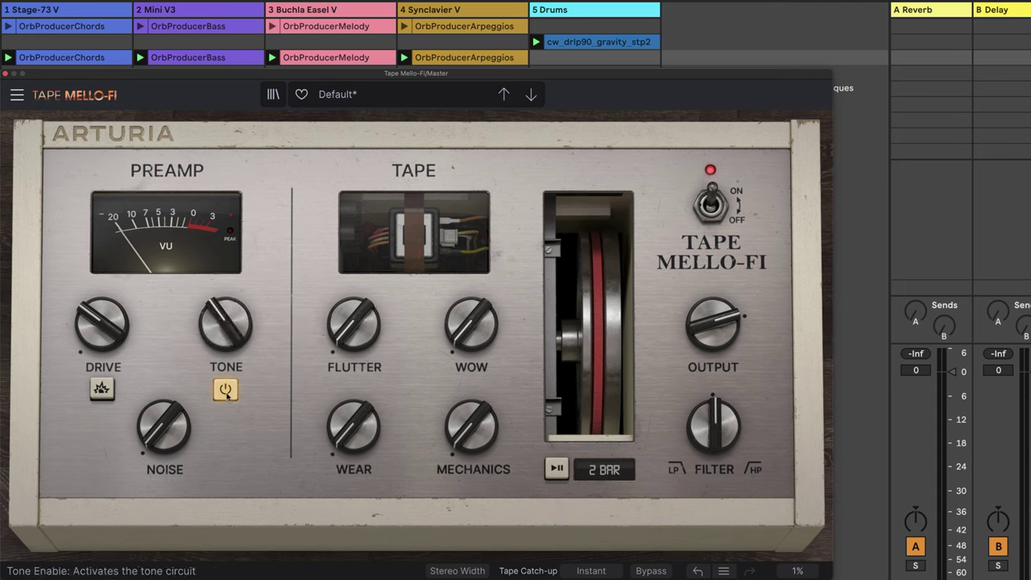
pyautogui.moveTo(226, 324); pyautogui.dragTo(226, 311)
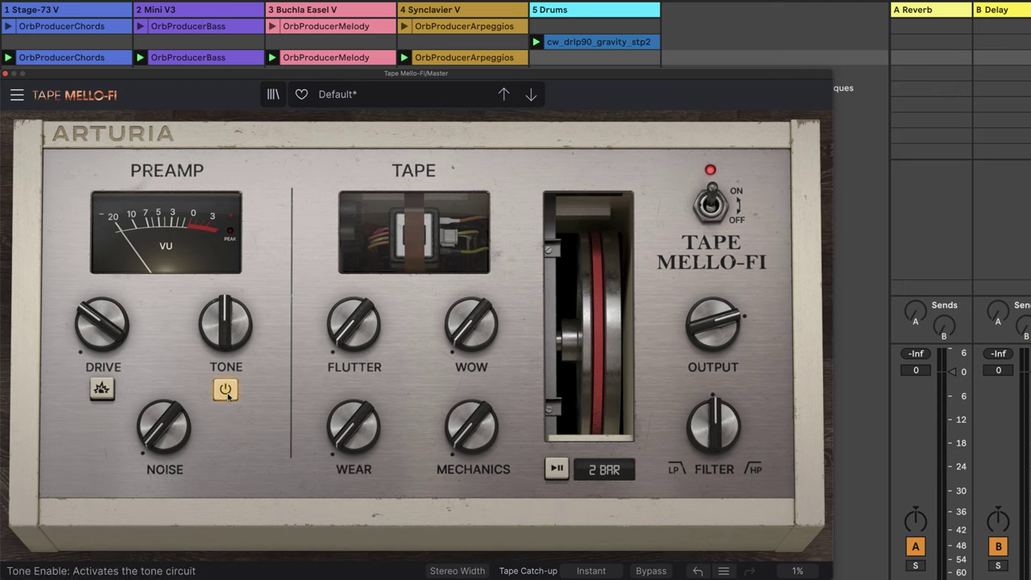
# Raise the tape Noise, compare it with the Tone circuit on and off, and lower Noise back to its minimum.
pyautogui.moveTo(165, 443)
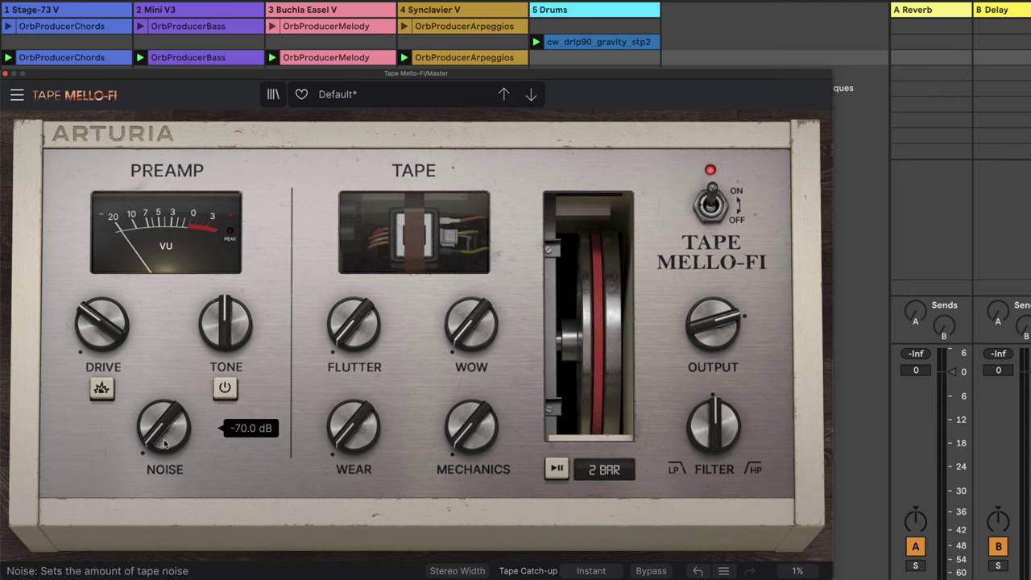
pyautogui.moveTo(165, 443); pyautogui.dragTo(165, 406)
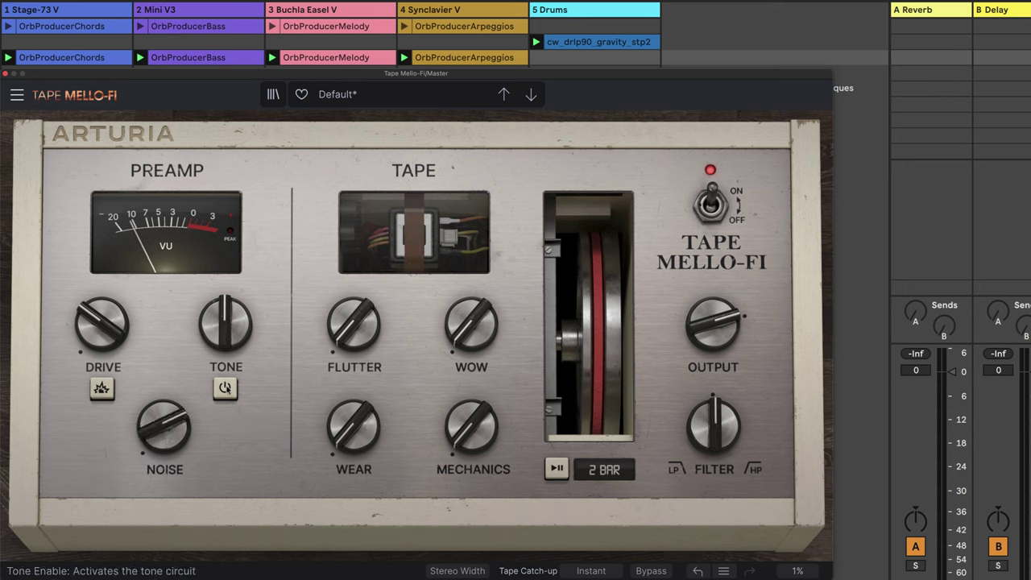
pyautogui.click(225, 387)
pyautogui.moveTo(226, 322)
pyautogui.mouseDown()
pyautogui.moveTo(225, 311)
pyautogui.moveTo(226, 336)
pyautogui.moveTo(226, 325)
pyautogui.mouseUp()
pyautogui.click(222, 392)
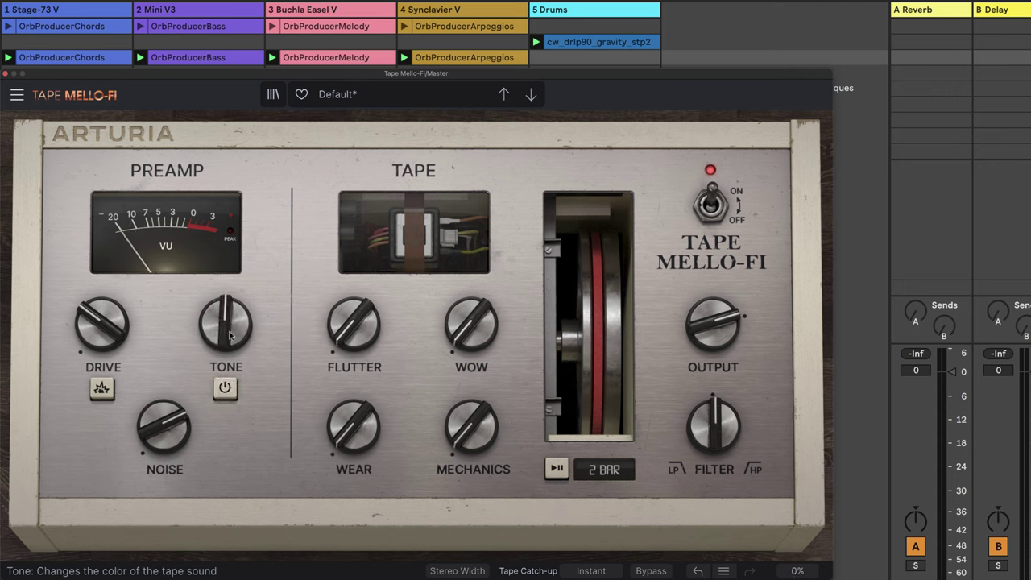
pyautogui.moveTo(219, 428)
pyautogui.moveTo(160, 427); pyautogui.dragTo(160, 471)
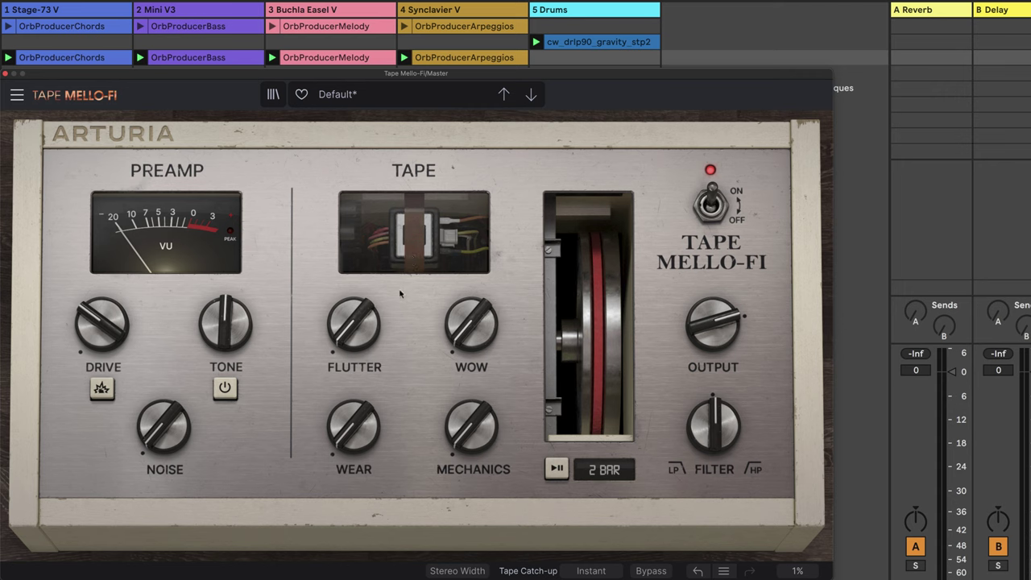
# Raise Flutter to 57.2 %, ease it to 53.2 %, and bring it back down to 0 %.
pyautogui.moveTo(341, 342)
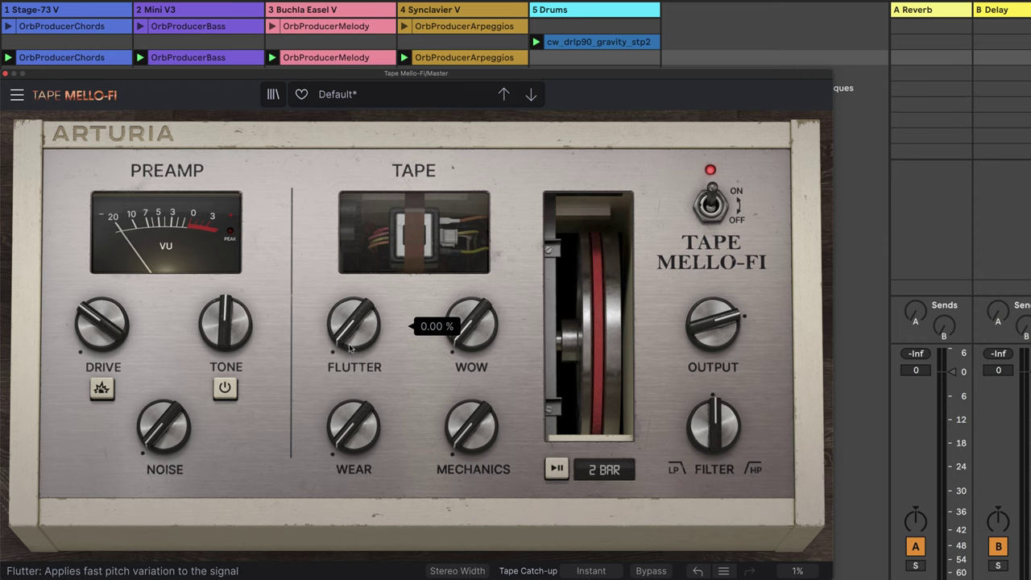
pyautogui.moveTo(358, 335); pyautogui.dragTo(357, 244)
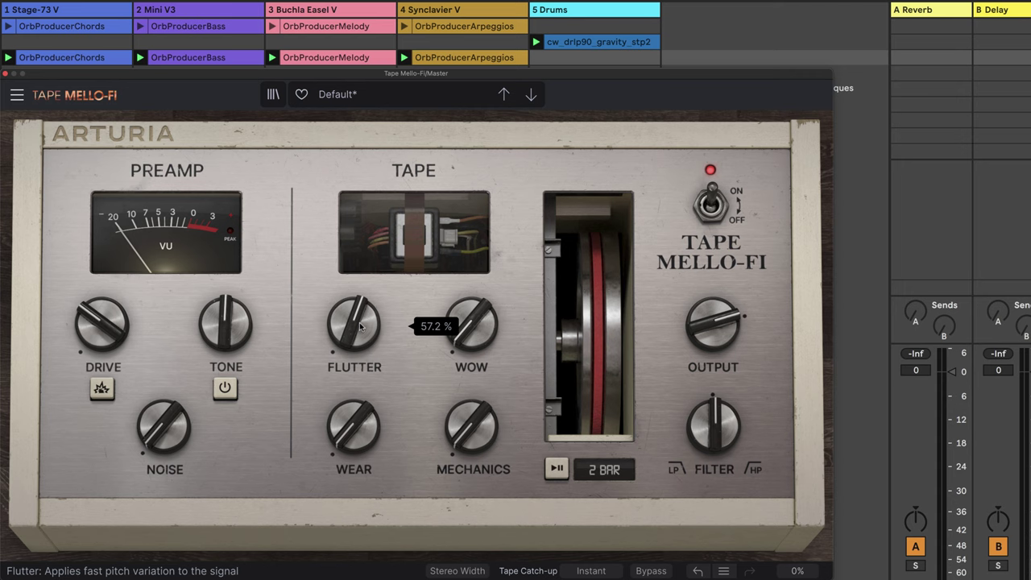
pyautogui.moveTo(359, 332)
pyautogui.mouseDown()
pyautogui.moveTo(359, 321)
pyautogui.moveTo(360, 338)
pyautogui.mouseUp()
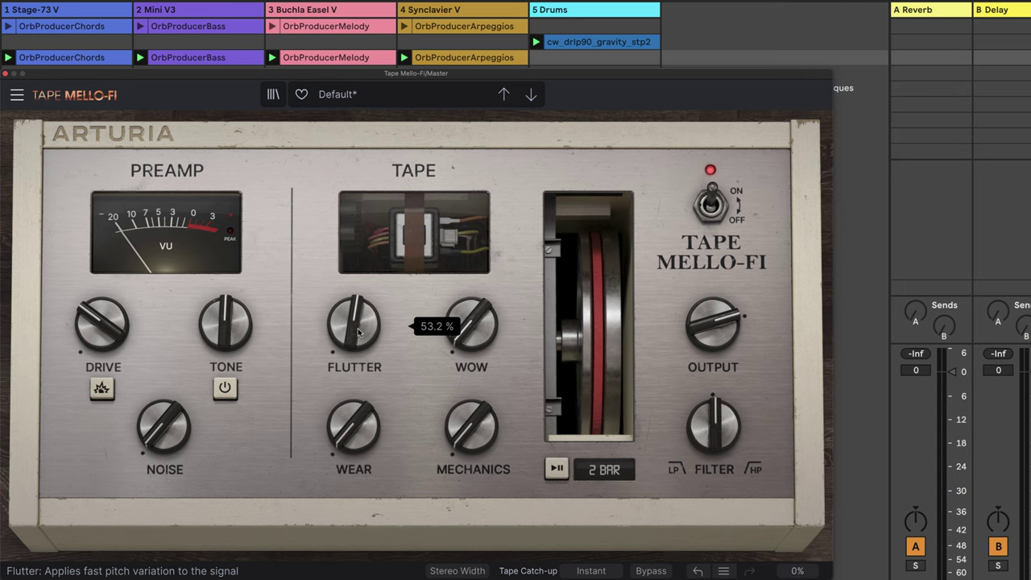
pyautogui.moveTo(359, 332); pyautogui.dragTo(359, 427)
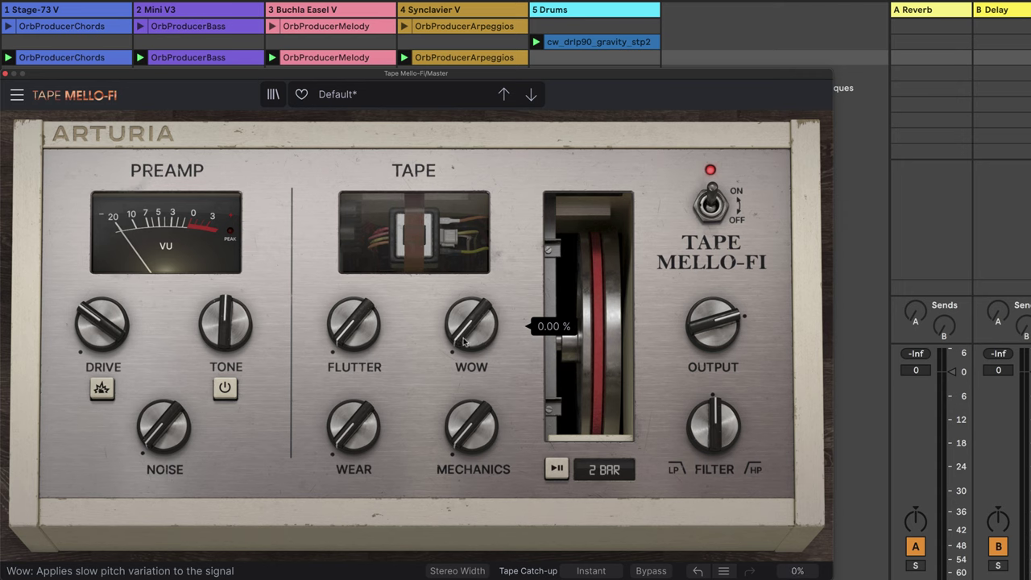
# Raise Wow to 62.0 % and combine it with Flutter set slightly past its midpoint.
pyautogui.moveTo(470, 336); pyautogui.dragTo(471, 229)
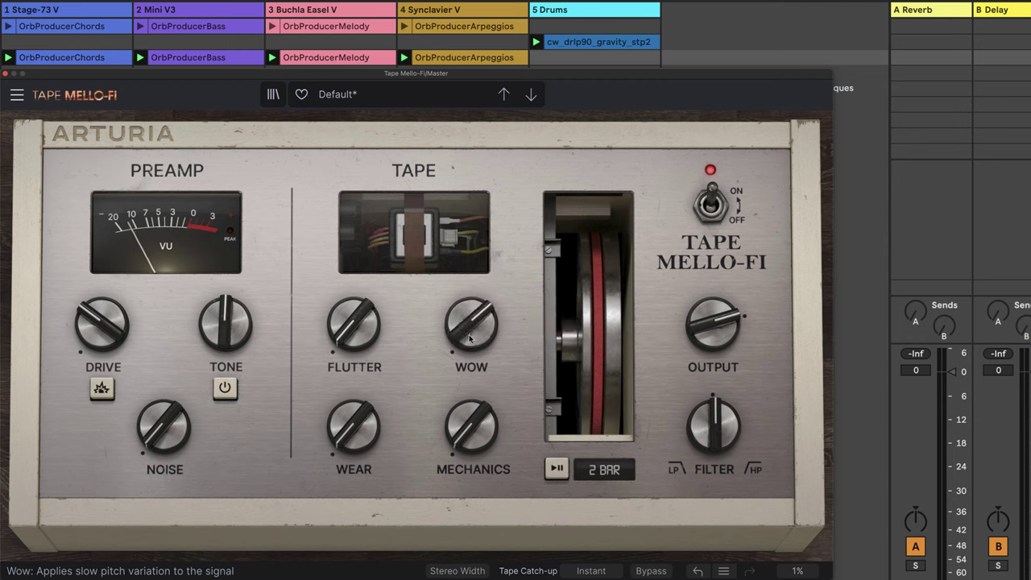
pyautogui.moveTo(469, 340)
pyautogui.mouseDown()
pyautogui.moveTo(469, 353)
pyautogui.moveTo(469, 293)
pyautogui.moveTo(469, 348)
pyautogui.mouseUp()
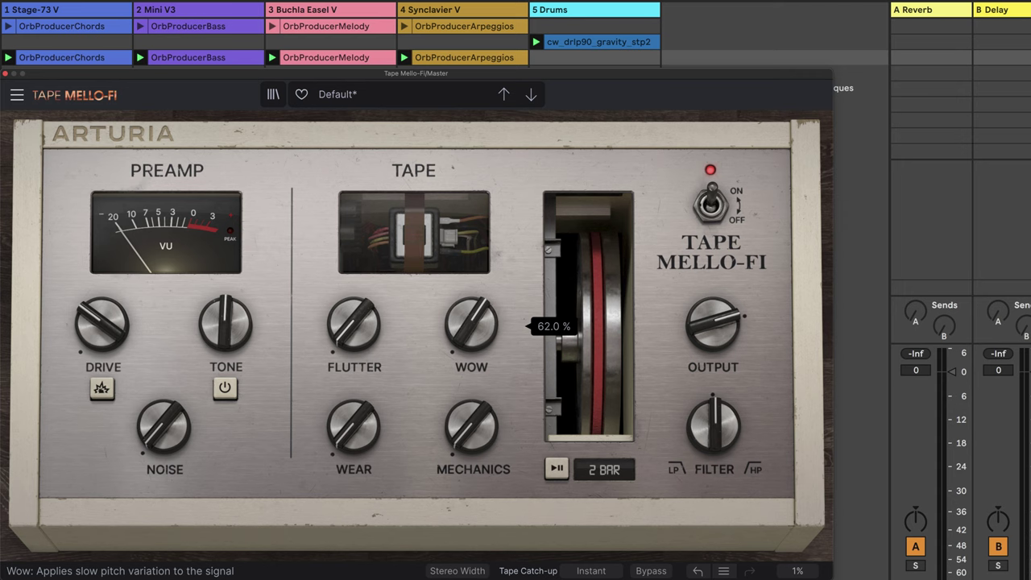
pyautogui.moveTo(360, 330); pyautogui.dragTo(360, 345)
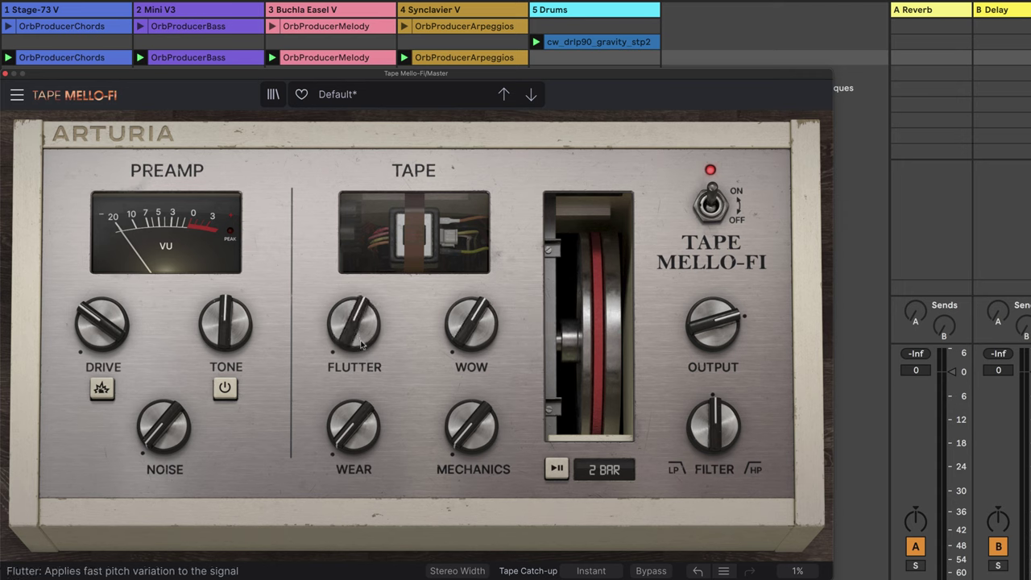
# Try a subtler blend with Wow around 19.2 % and Flutter similarly low, and reset both to their defaults.
pyautogui.moveTo(471, 322); pyautogui.dragTo(454, 393)
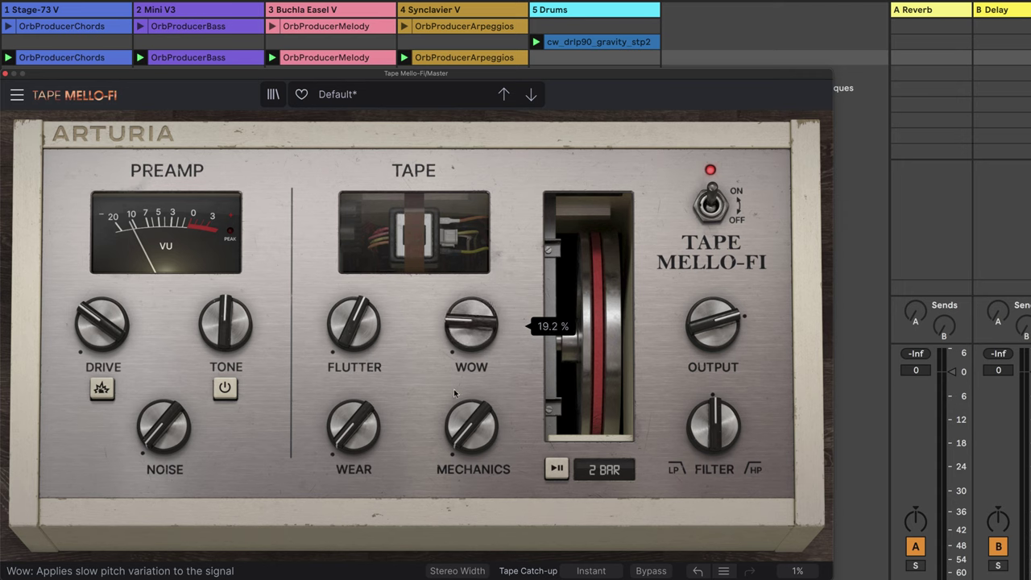
pyautogui.moveTo(354, 322); pyautogui.dragTo(354, 347)
pyautogui.moveTo(468, 326); pyautogui.dragTo(468, 318)
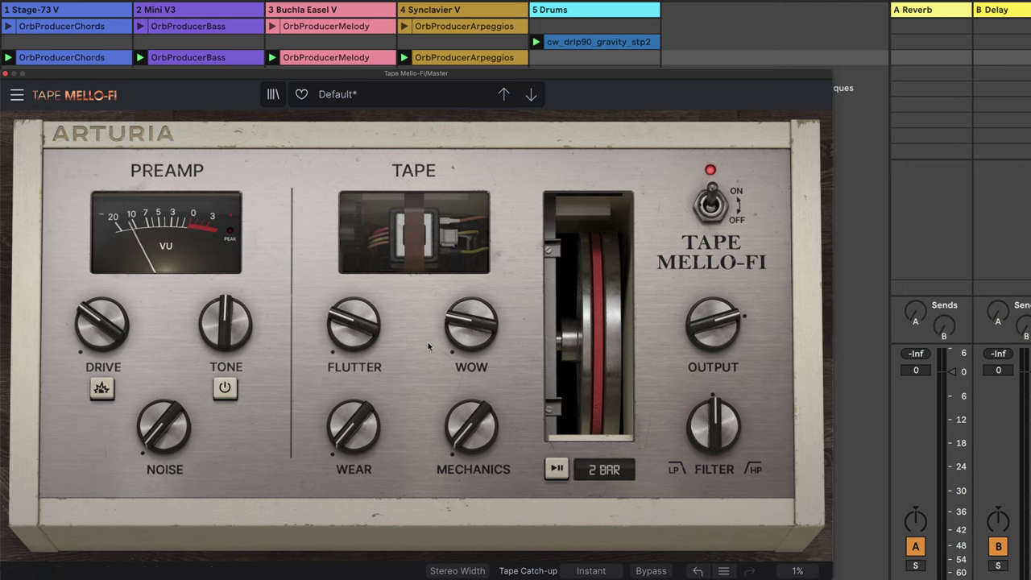
pyautogui.doubleClick(450, 340)
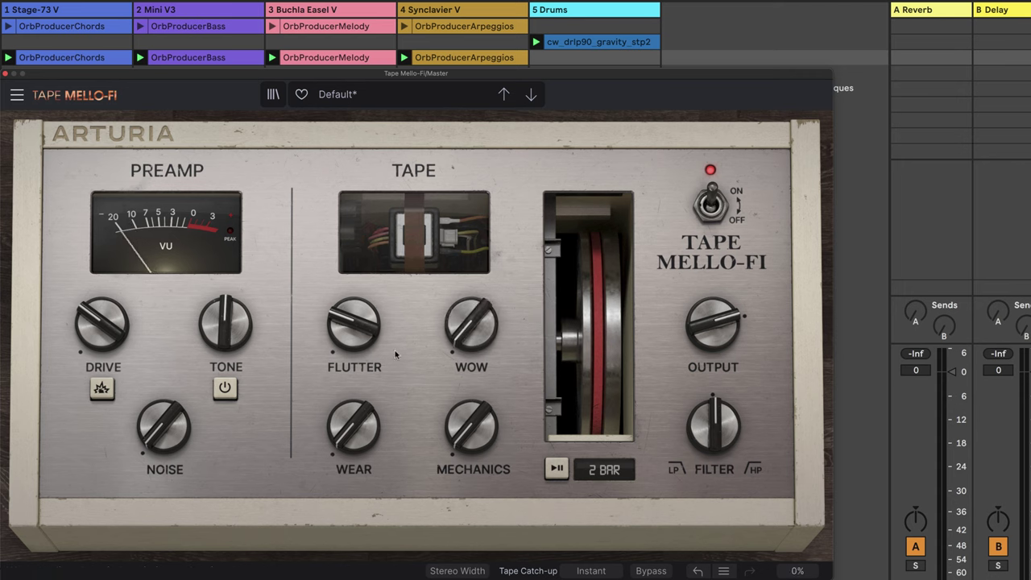
pyautogui.doubleClick(352, 332)
# Raise Wear to audition the degraded tape sound and bring it back down to 0 %.
pyautogui.moveTo(361, 442)
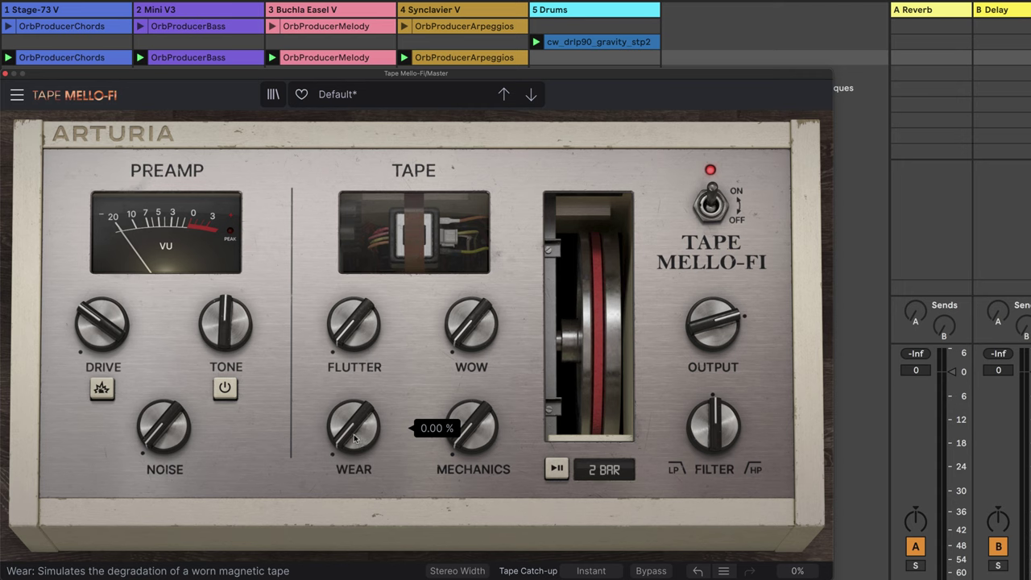
pyautogui.moveTo(354, 437); pyautogui.dragTo(375, 295)
pyautogui.moveTo(354, 426); pyautogui.dragTo(344, 521)
# Raise the Mechanics noise to -6.87 dB and stop and restart the tape twice to hear it.
pyautogui.moveTo(465, 443)
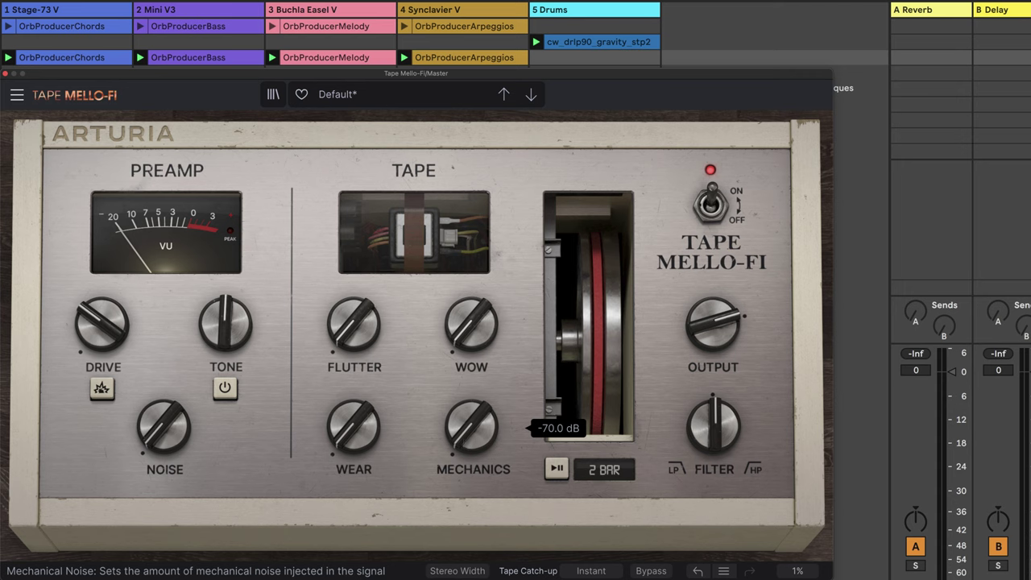
pyautogui.moveTo(471, 427); pyautogui.dragTo(472, 336)
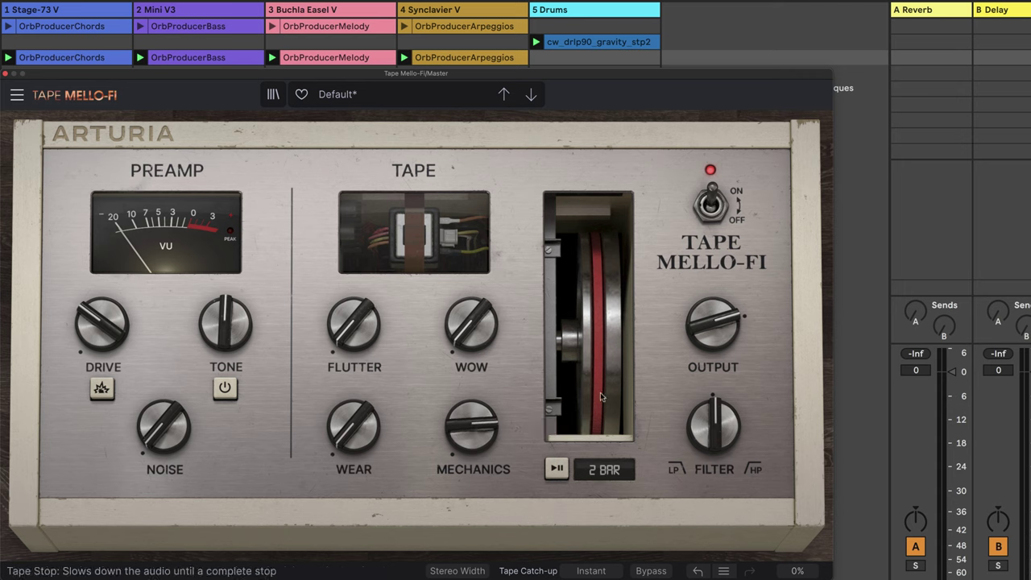
pyautogui.click(555, 471)
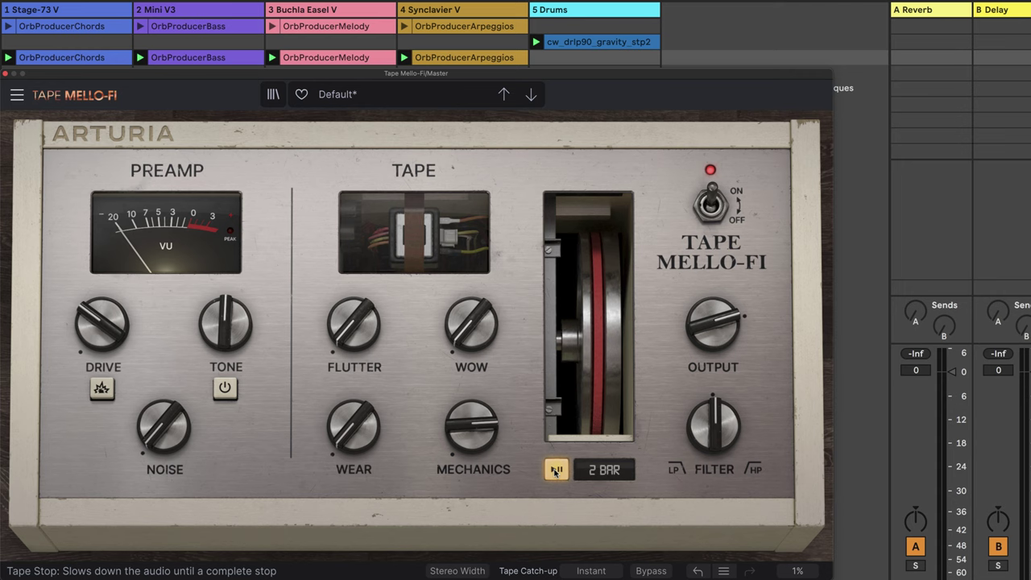
pyautogui.click(555, 471)
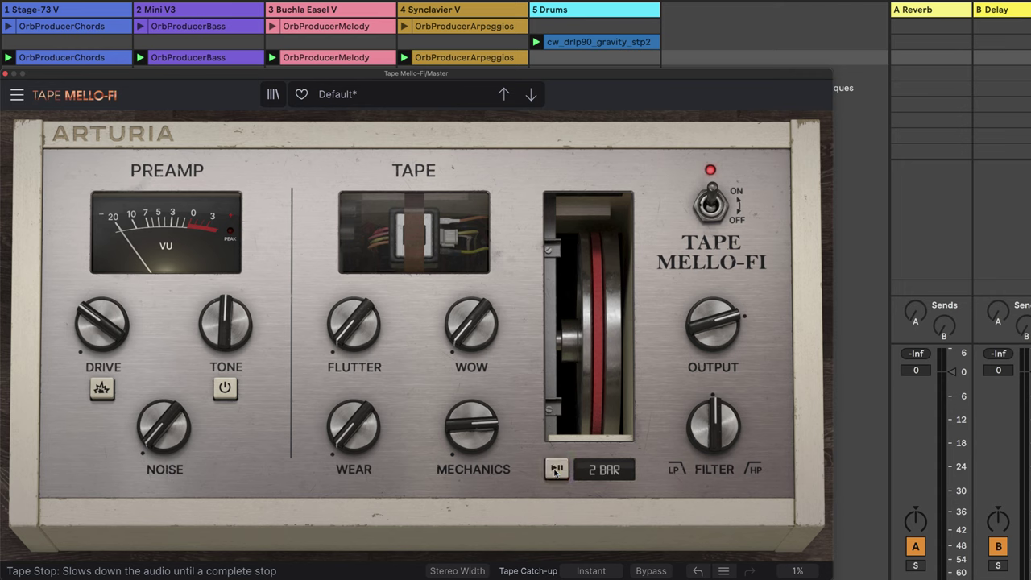
pyautogui.click(555, 471)
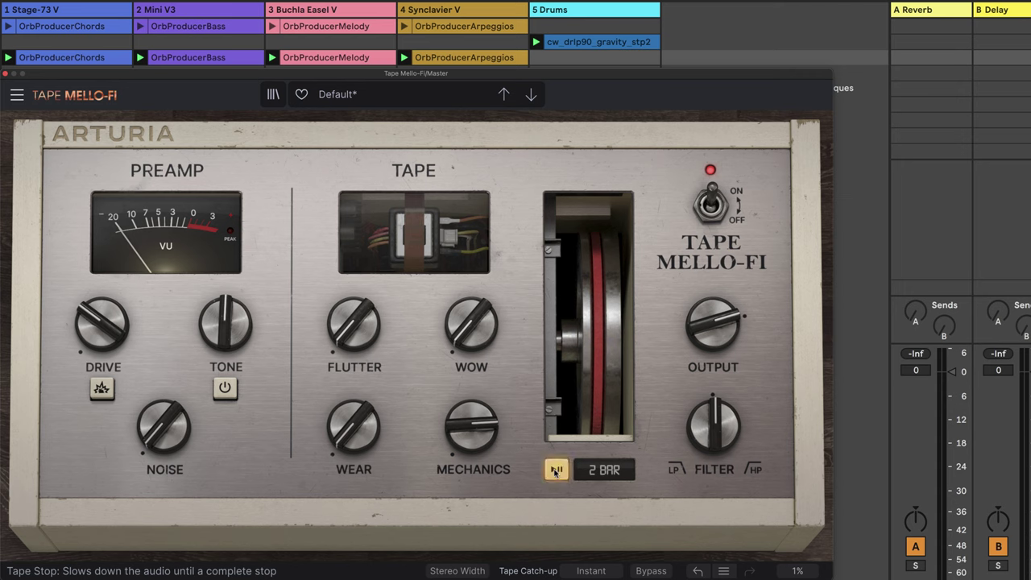
pyautogui.click(556, 470)
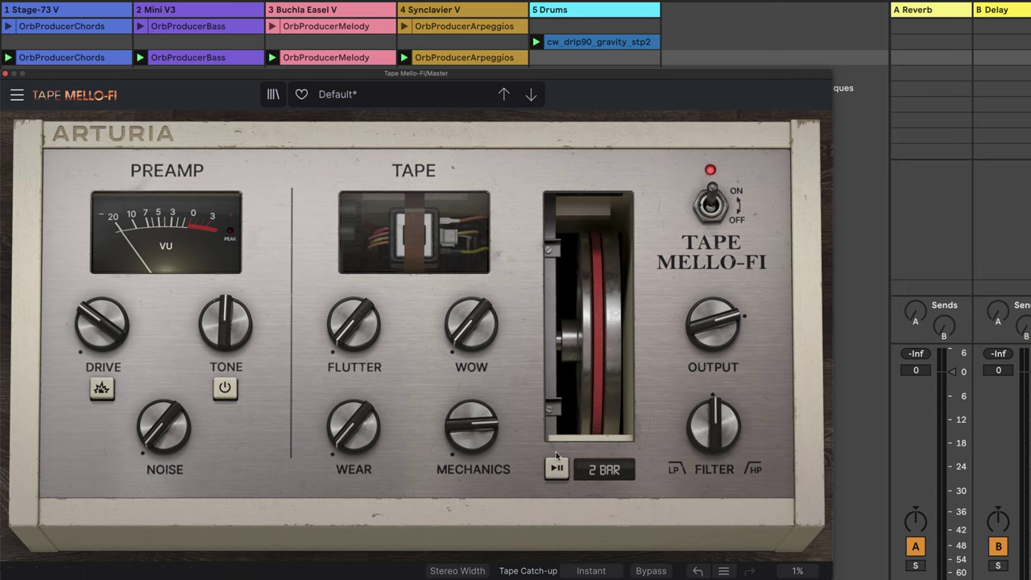
# Lower the Mechanics noise to its minimum and stop and restart the tape once for comparison.
pyautogui.moveTo(486, 434)
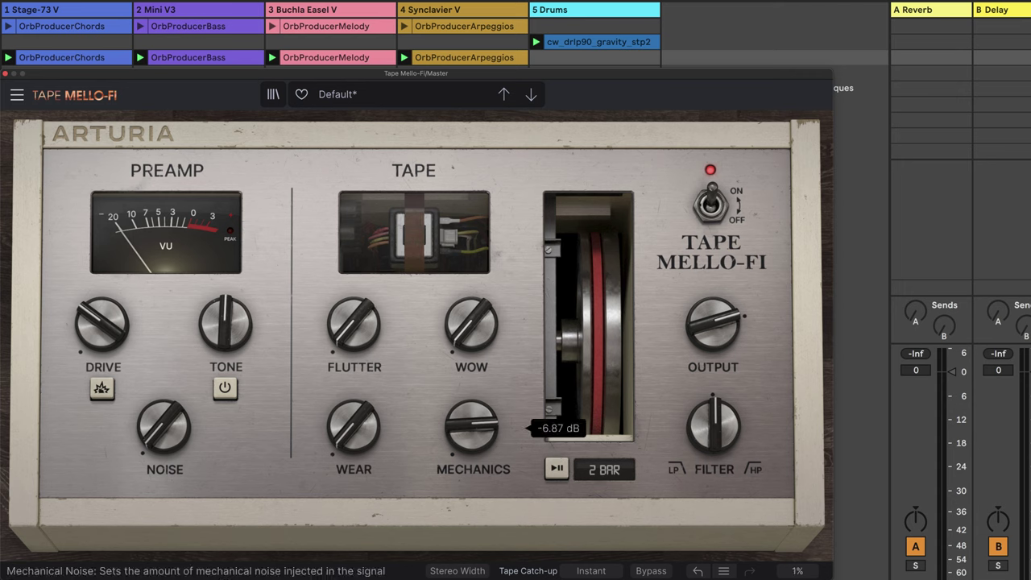
pyautogui.moveTo(485, 434); pyautogui.dragTo(486, 483)
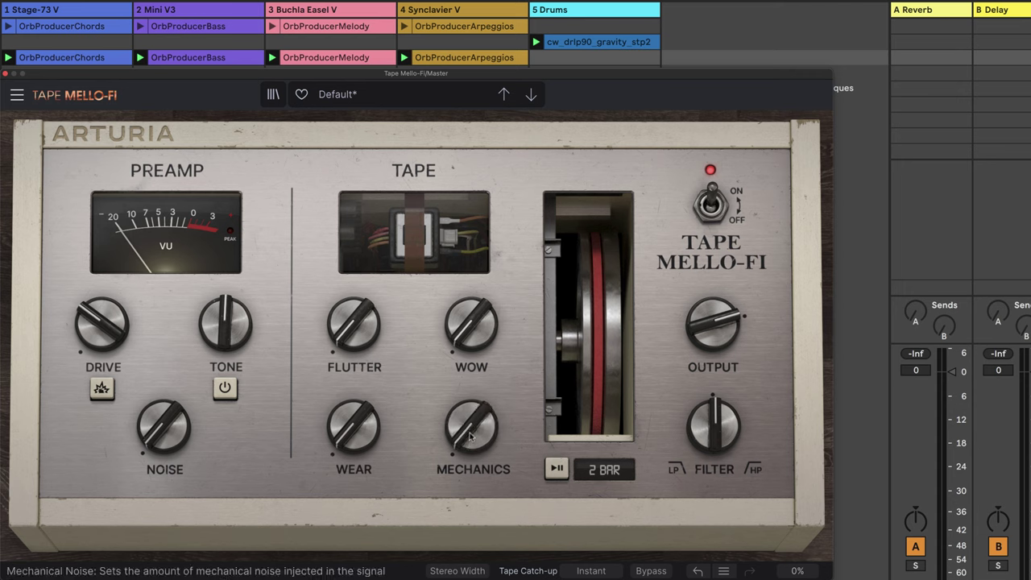
pyautogui.click(557, 472)
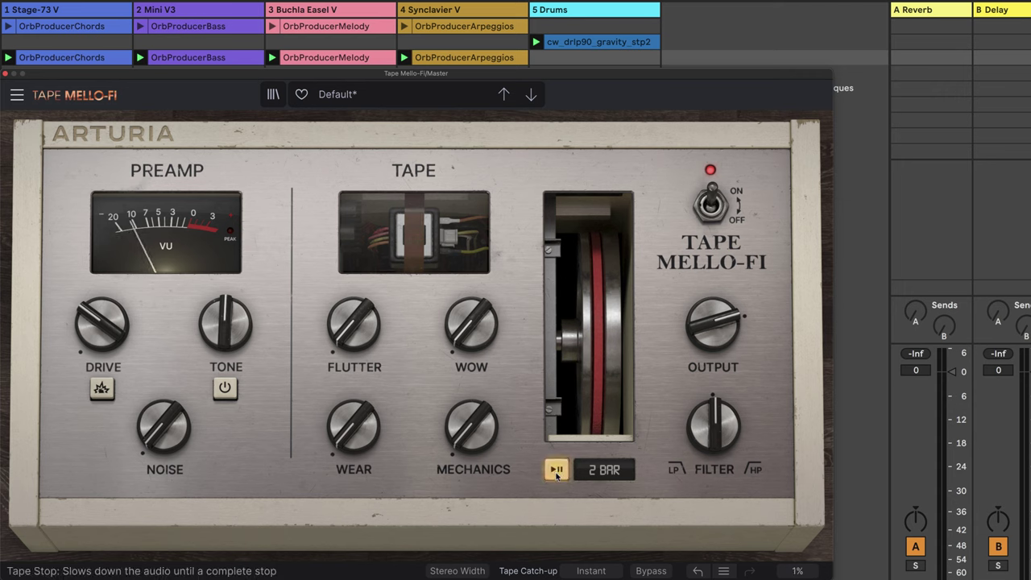
pyautogui.click(557, 472)
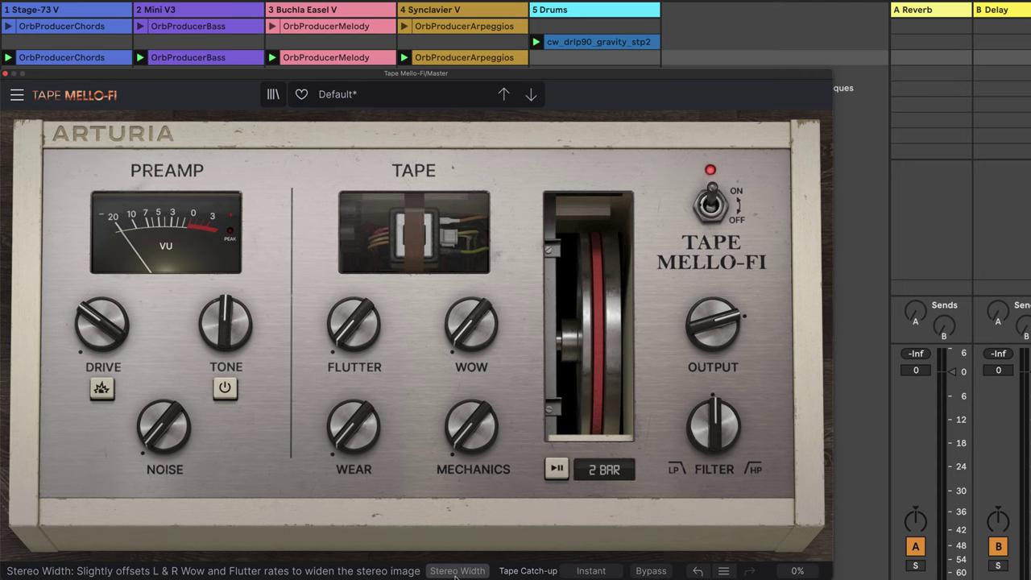
# Set Flutter slightly past its midpoint and Wow at about its midpoint, and compare the signal with Stereo Width on and off.
pyautogui.moveTo(494, 342)
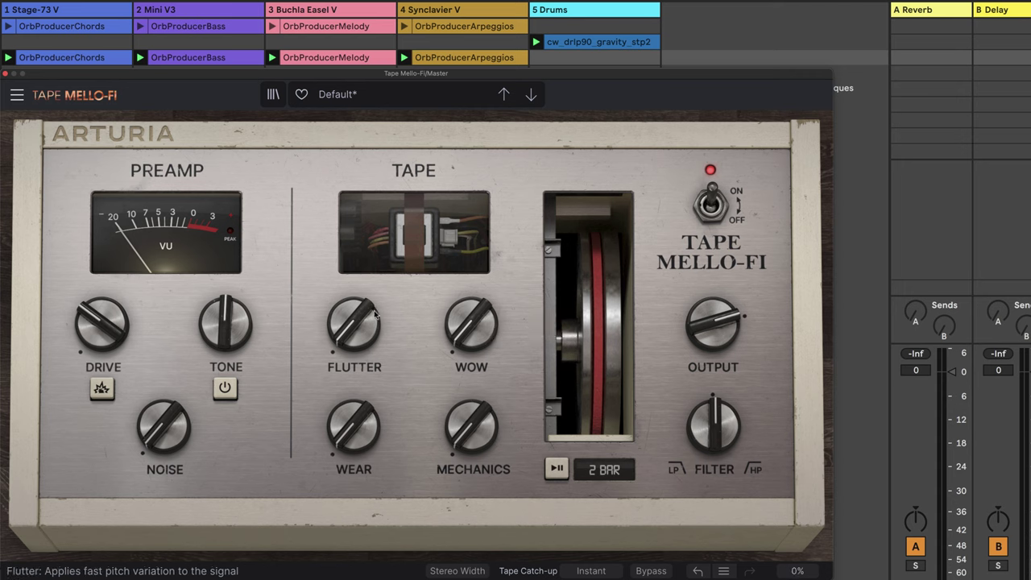
pyautogui.moveTo(375, 314); pyautogui.dragTo(375, 295)
pyautogui.moveTo(474, 327)
pyautogui.mouseDown()
pyautogui.moveTo(474, 292)
pyautogui.moveTo(473, 306)
pyautogui.mouseUp()
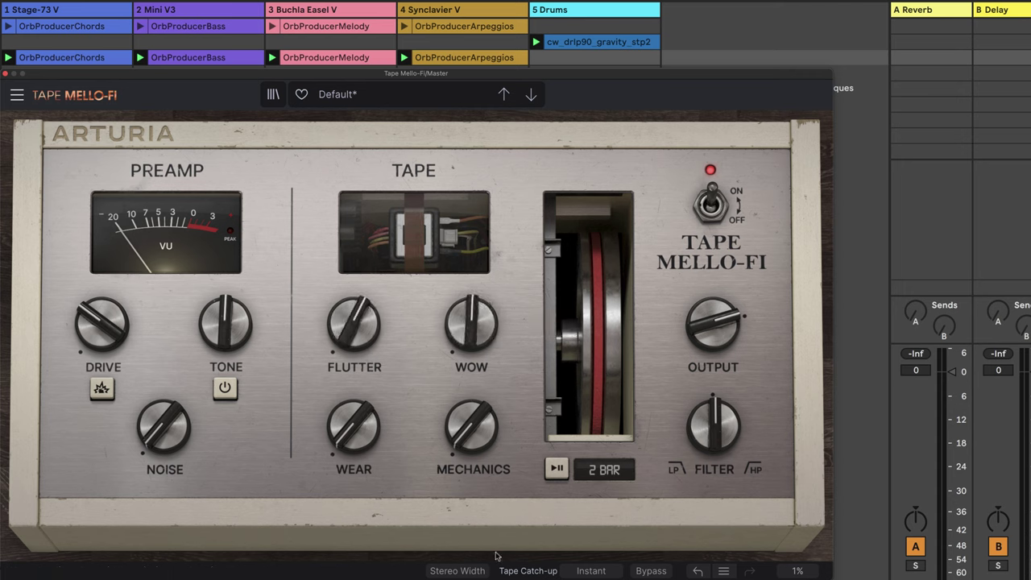
pyautogui.click(451, 572)
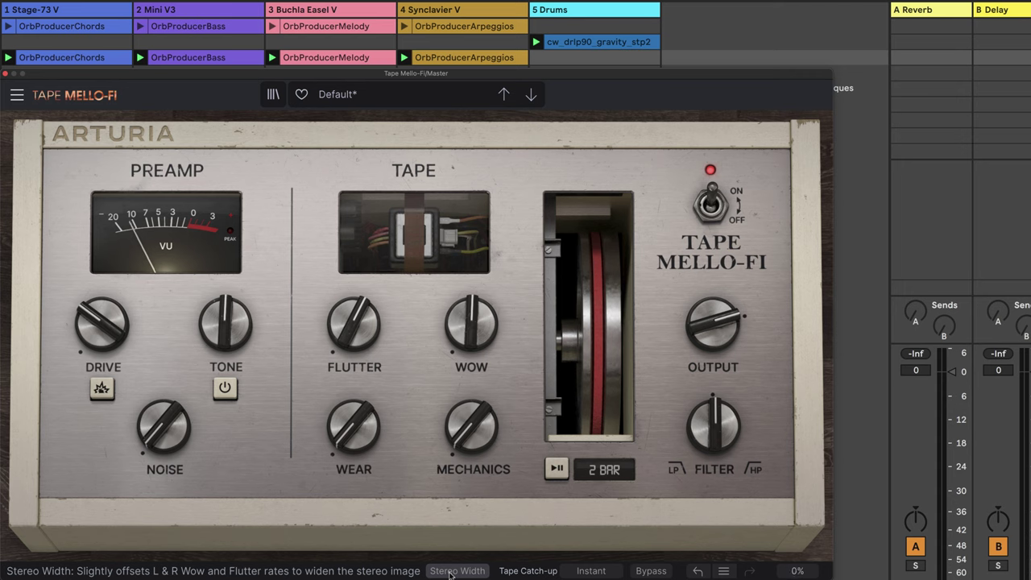
pyautogui.click(450, 571)
pyautogui.click(451, 571)
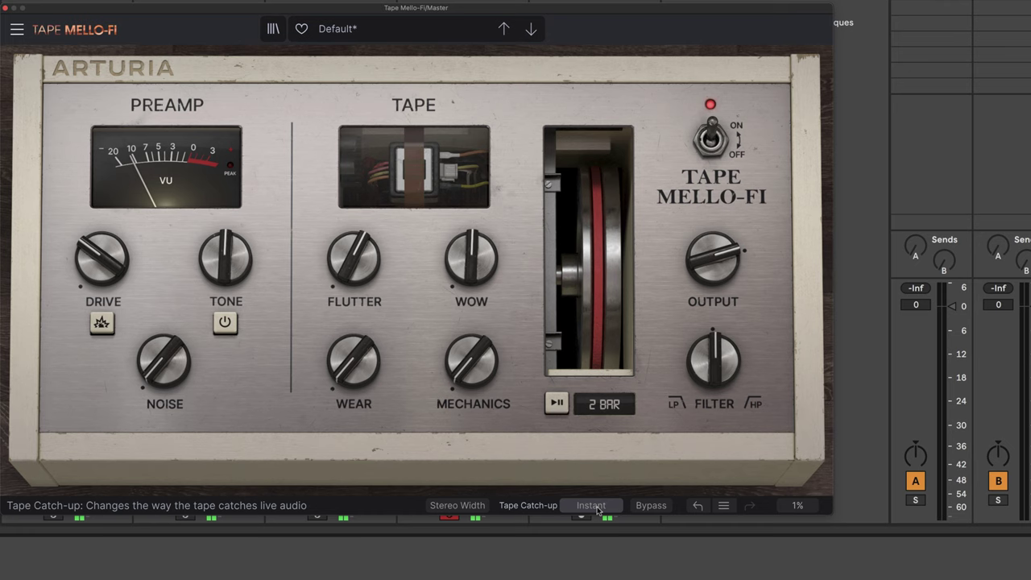
# Switch Tape Catch-up to Fast-Forward and set it back to Instant.
pyautogui.click(597, 507)
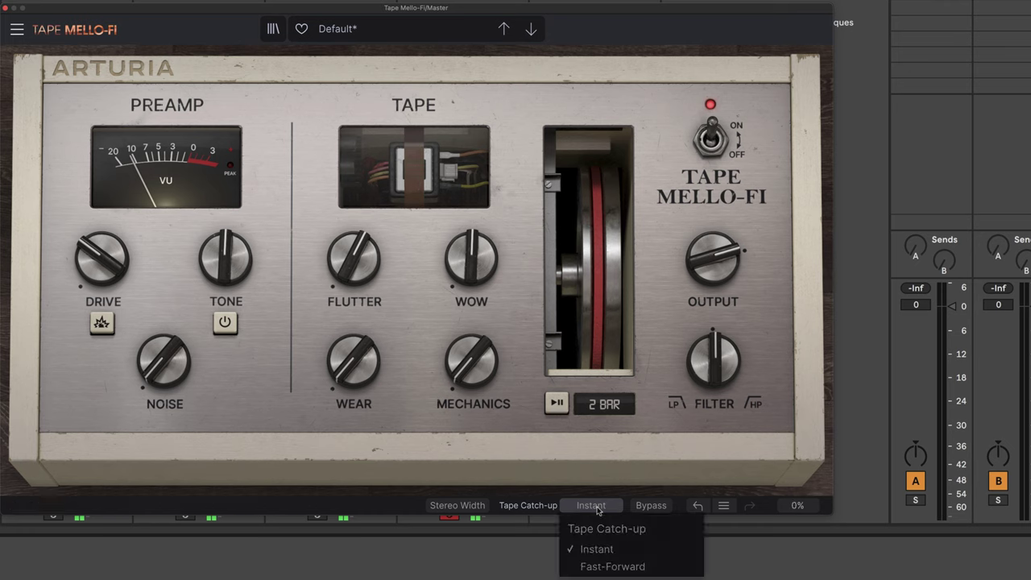
pyautogui.click(605, 568)
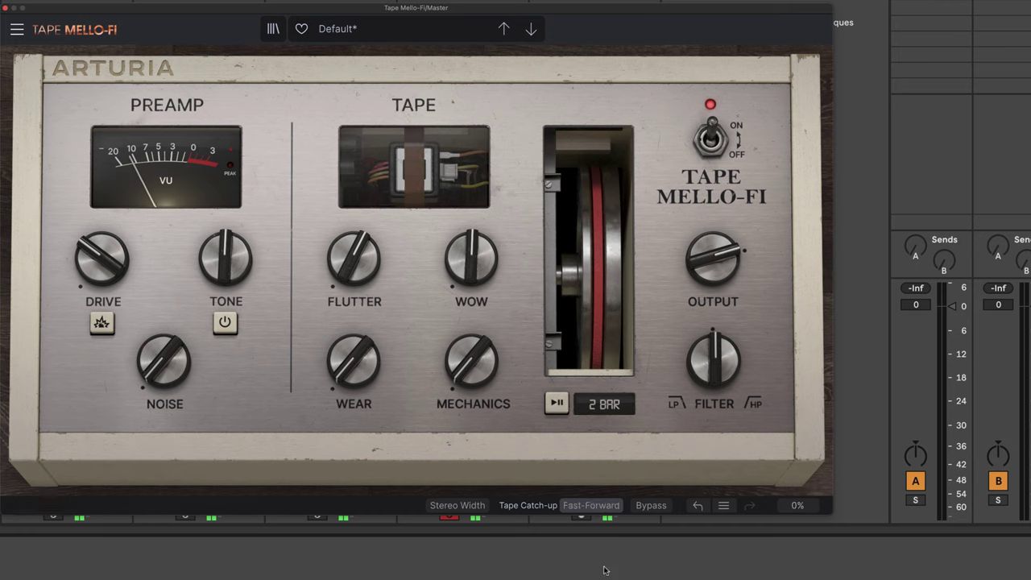
pyautogui.click(590, 506)
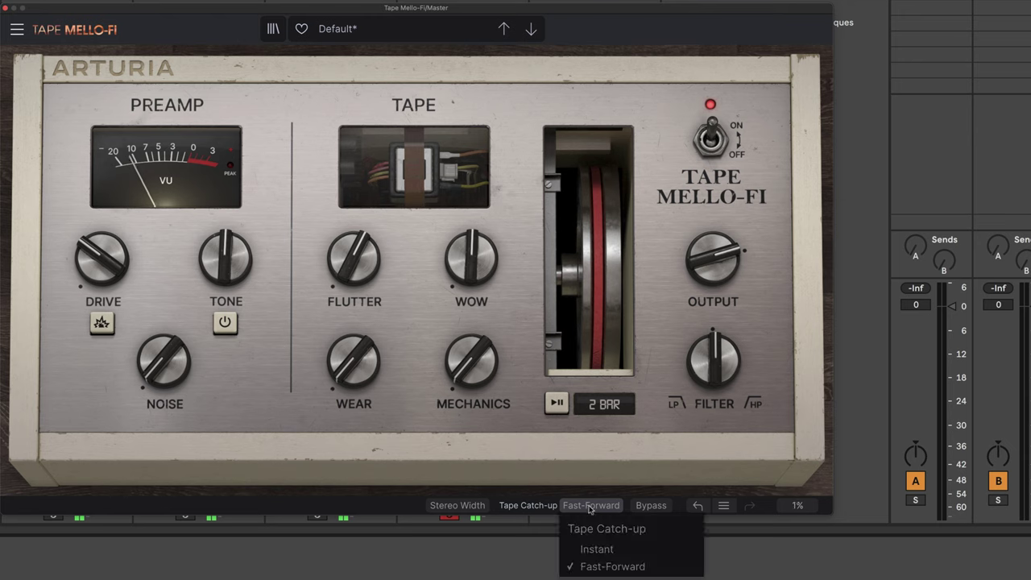
pyautogui.click(600, 553)
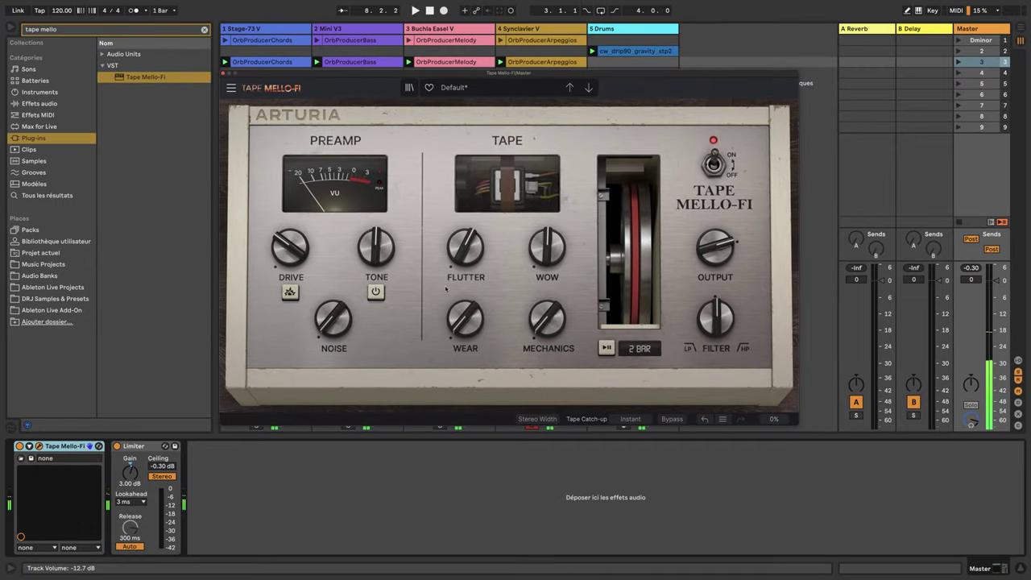
# View the Tape Mello-Fi presets in the Other category and close the list without loading one.
pyautogui.click(497, 87)
pyautogui.moveTo(498, 121)
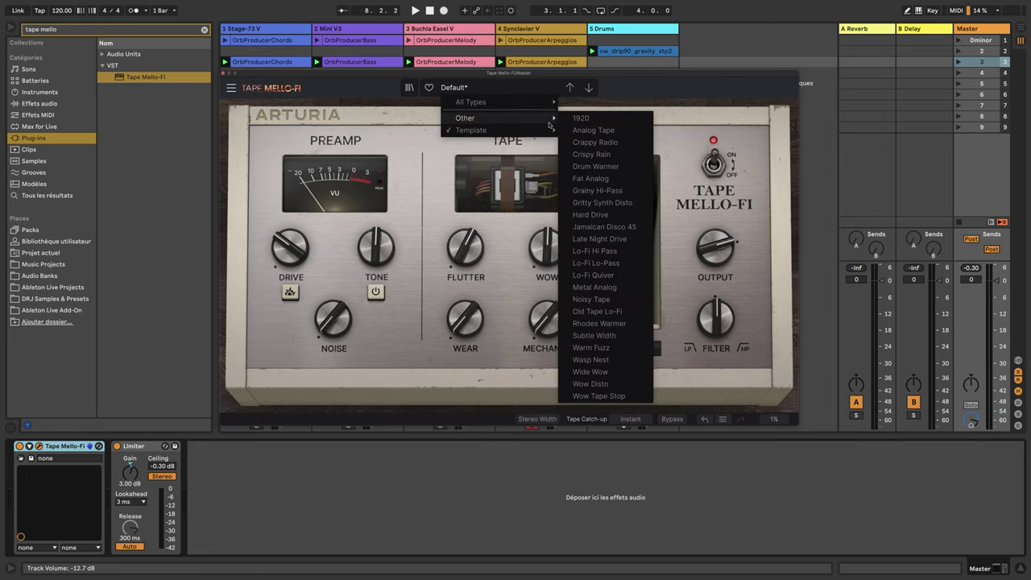
pyautogui.click(637, 94)
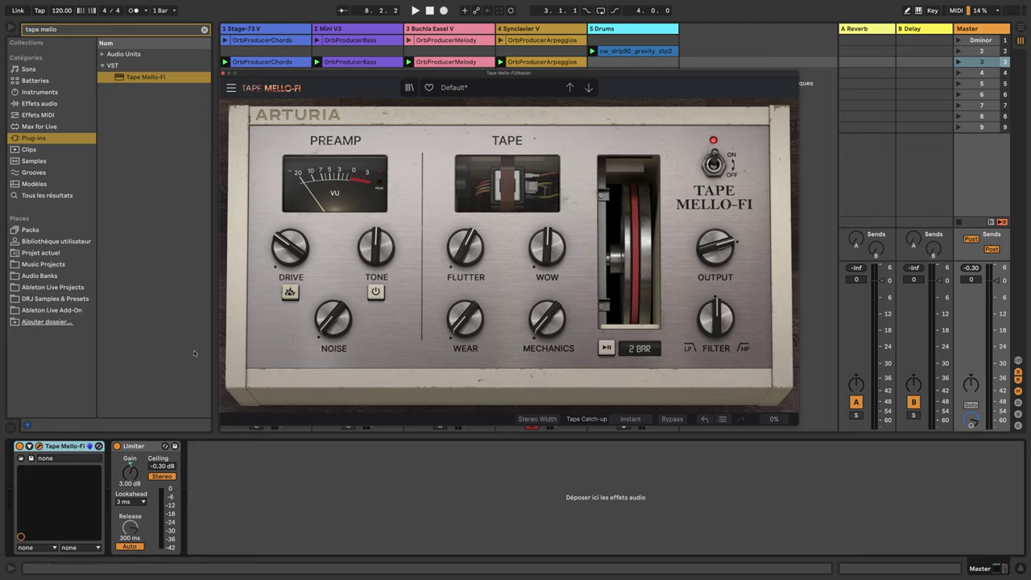
# Clear the plug-in search and search the DRJ Samples & Presets folder for "dry wet".
pyautogui.click(203, 29)
pyautogui.click(37, 290)
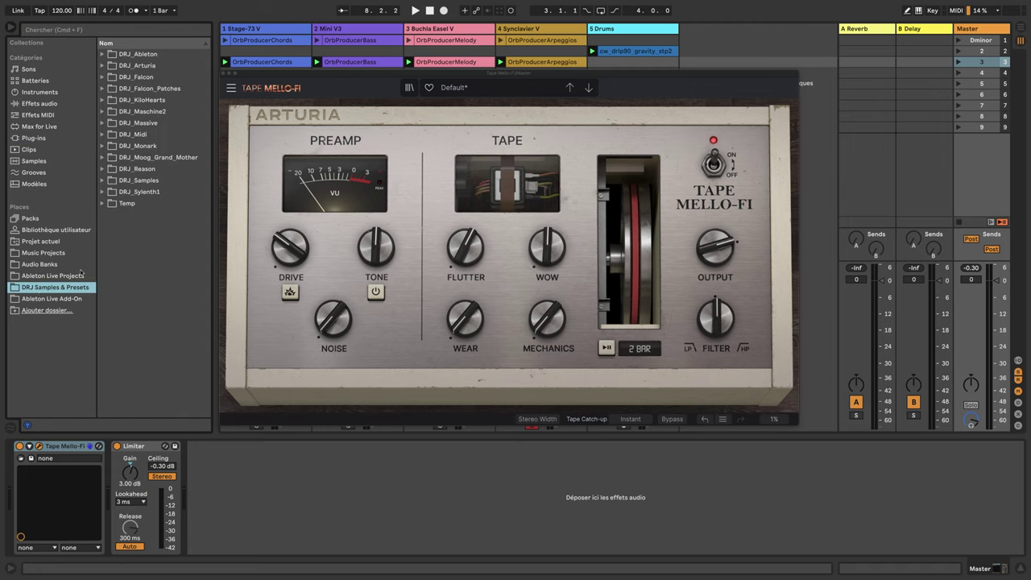
pyautogui.click(123, 30)
pyautogui.write('d')
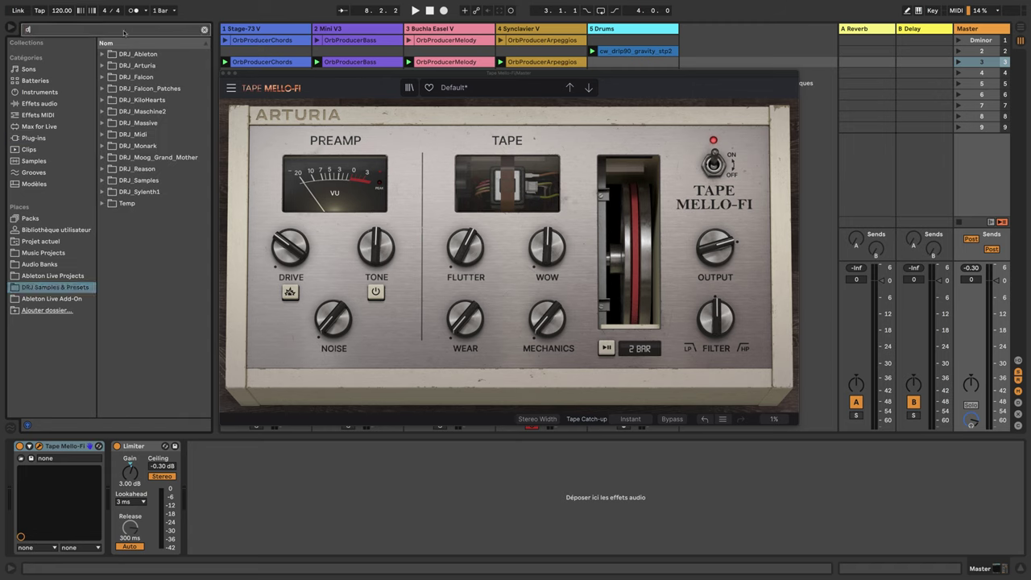
pyautogui.write('ry w')
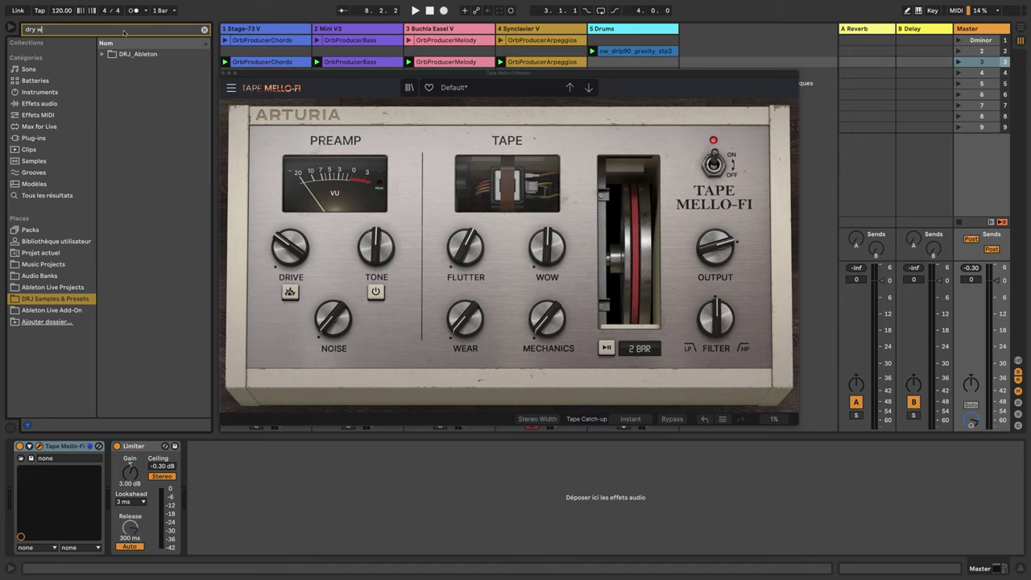
pyautogui.write('et')
# Add the Dry_Wet rack preset from DRJ_Ableton's DRJ FX folder after the Limiter on the Master track.
pyautogui.click(101, 54)
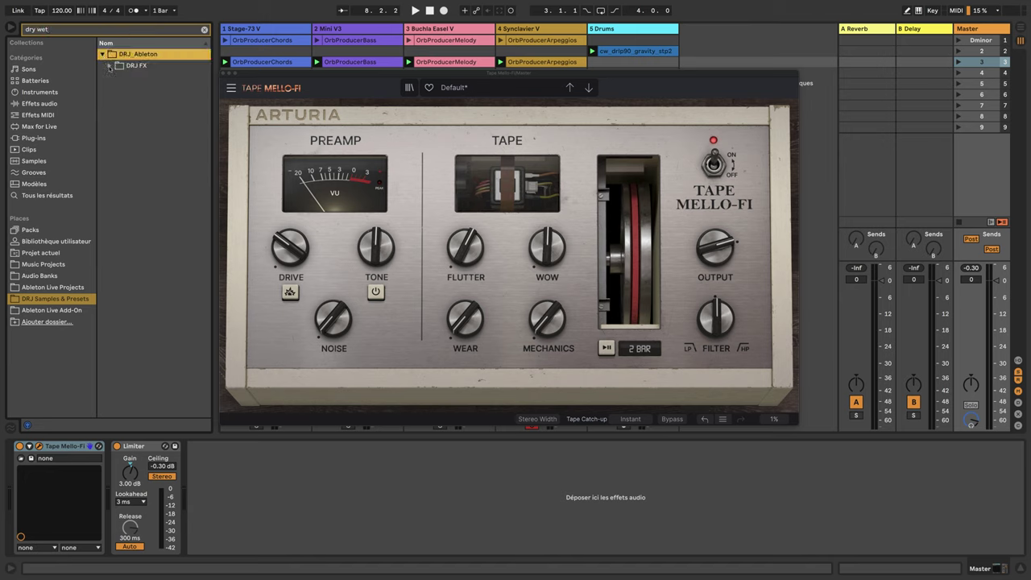
pyautogui.click(109, 68)
pyautogui.moveTo(127, 78)
pyautogui.mouseDown()
pyautogui.moveTo(202, 501)
pyautogui.moveTo(208, 489)
pyautogui.mouseUp()
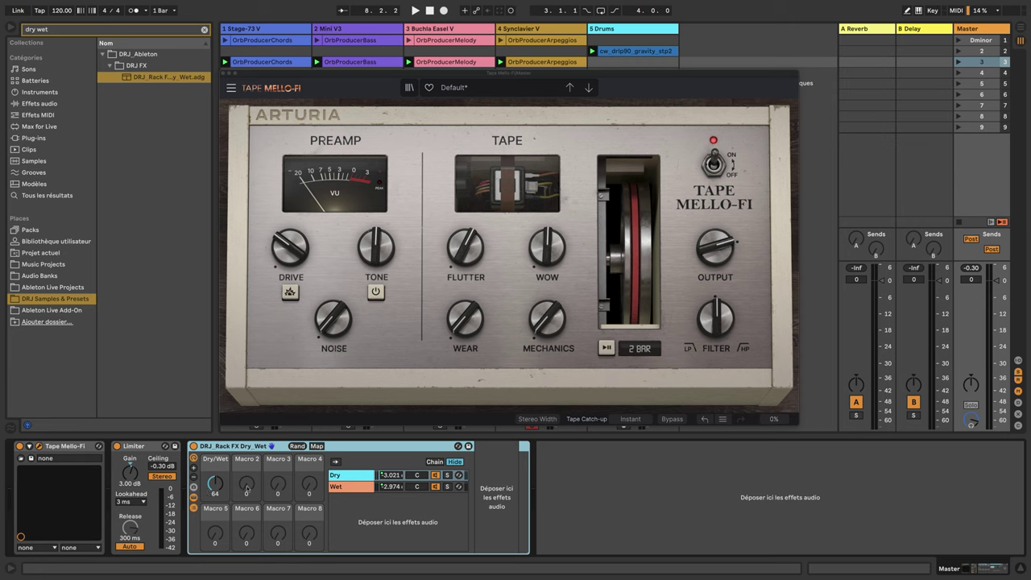
# Move Tape Mello-Fi into the rack's Wet chain and place the rack before the Limiter.
pyautogui.click(339, 488)
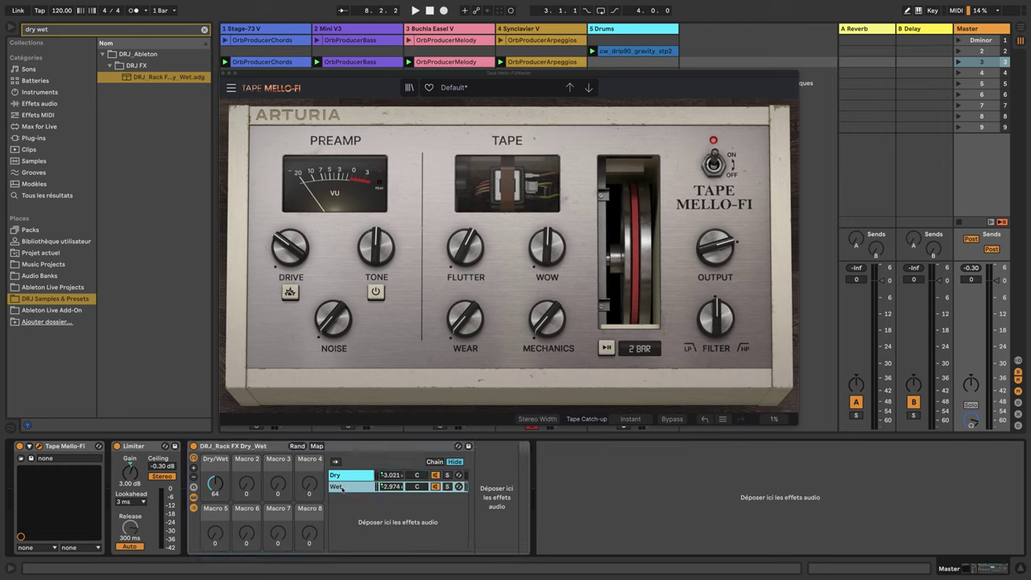
pyautogui.moveTo(78, 447); pyautogui.dragTo(359, 488)
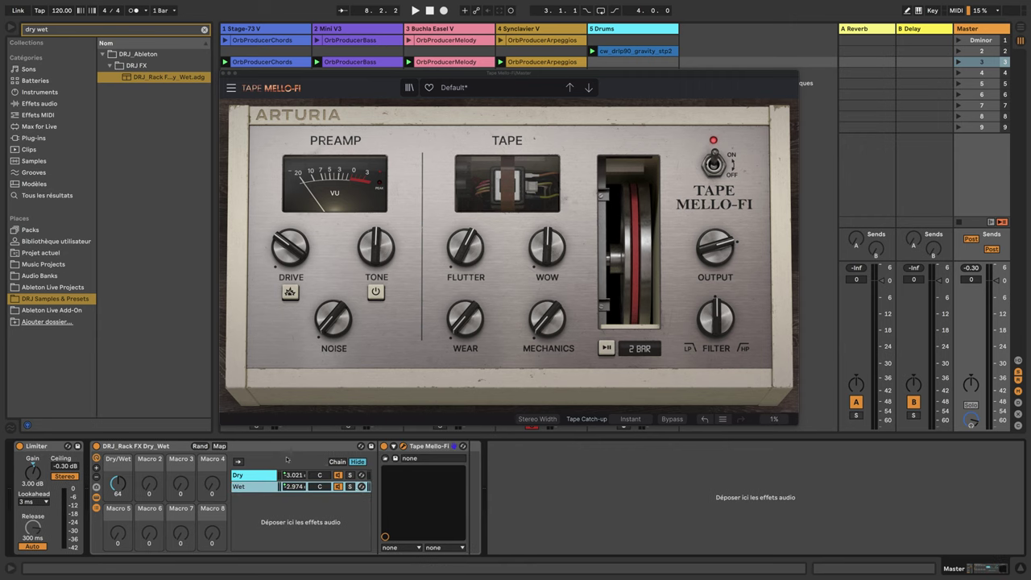
pyautogui.moveTo(259, 449); pyautogui.dragTo(30, 448)
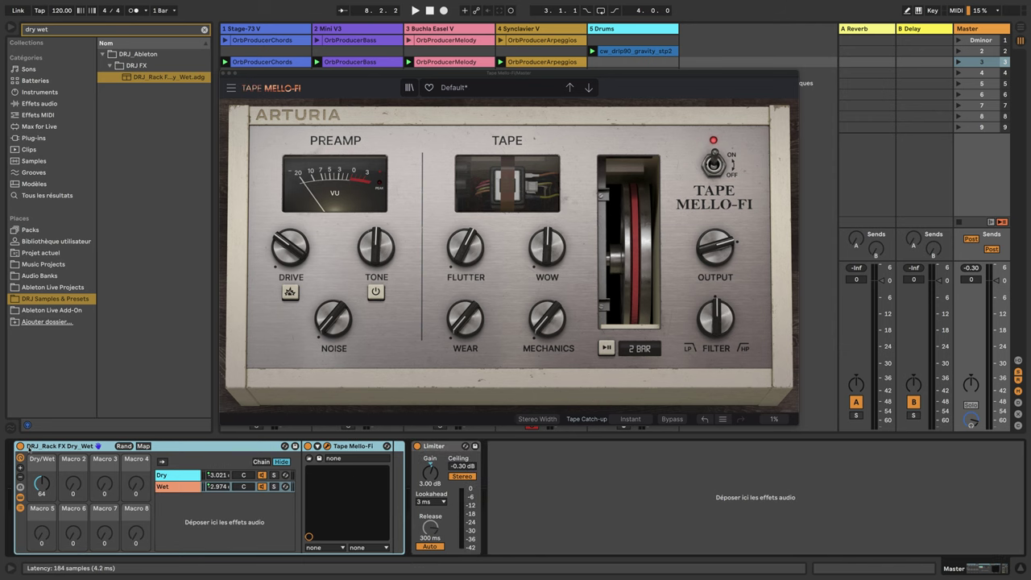
# Set the rack's Dry/Wet macro to 127, then load the 1920 preset and compare it with the dry signal during playback.
pyautogui.doubleClick(41, 485)
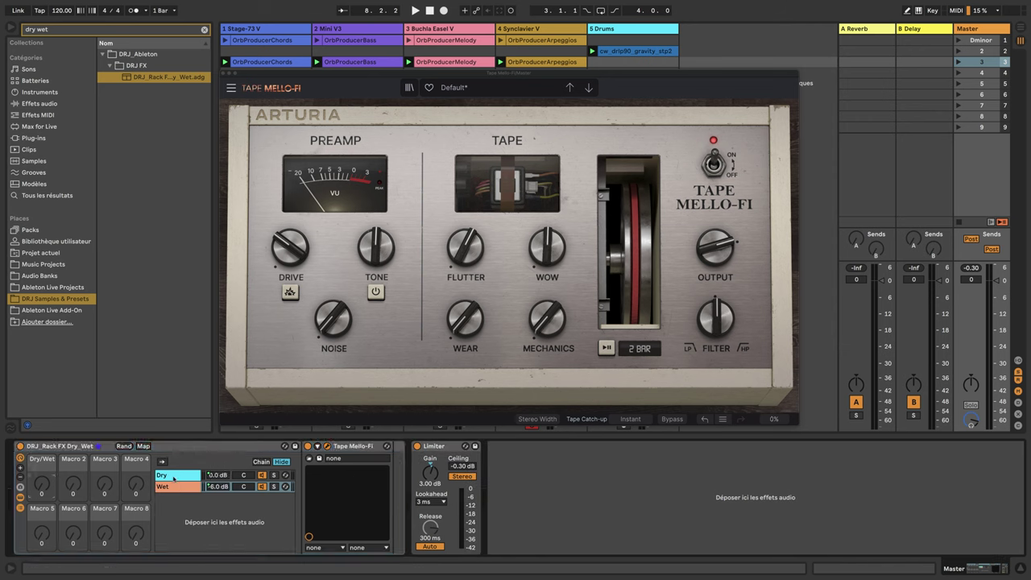
pyautogui.moveTo(41, 487); pyautogui.dragTo(40, 407)
pyautogui.click(454, 87)
pyautogui.moveTo(492, 119)
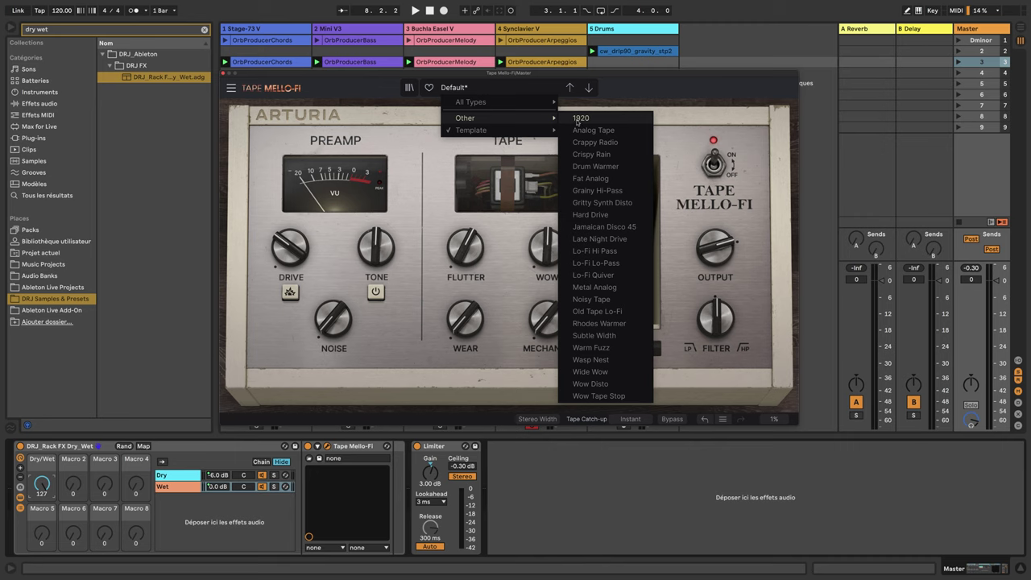
pyautogui.click(577, 122)
pyautogui.press('space')
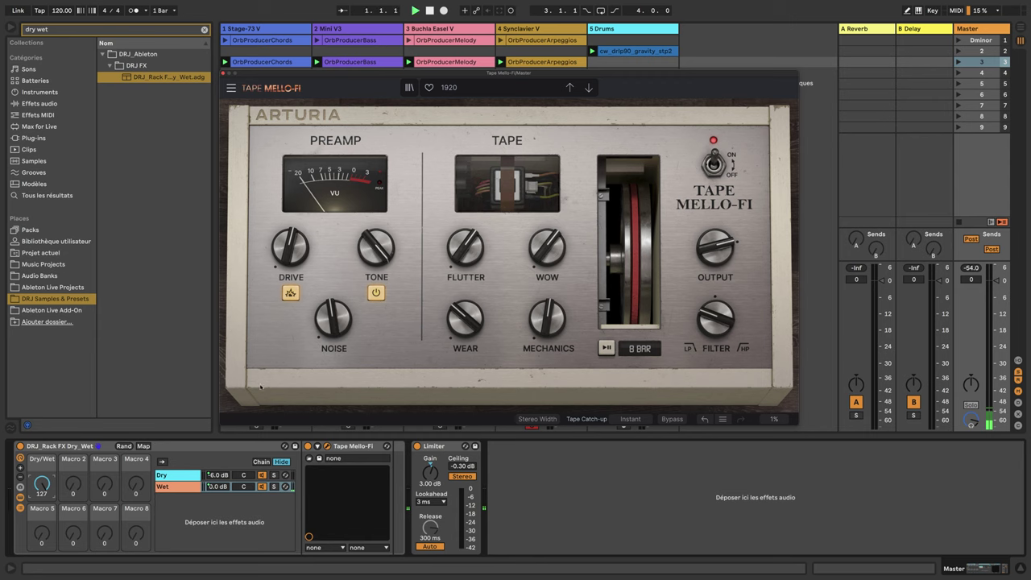
pyautogui.moveTo(42, 484); pyautogui.dragTo(42, 415)
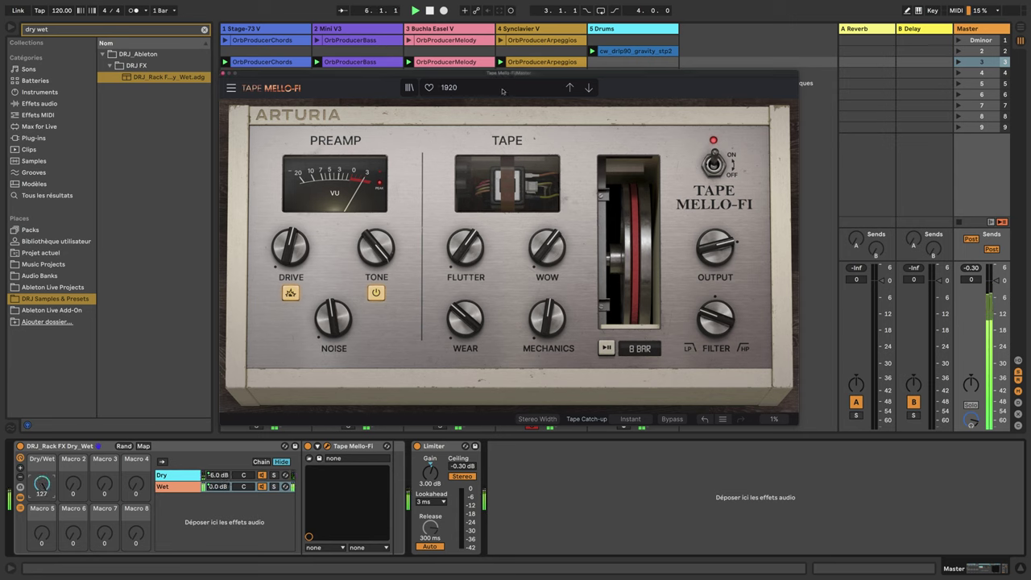
# Load the Analog Tape preset and compare it with the dry signal, returning the Dry/Wet macro to 127.
pyautogui.click(449, 87)
pyautogui.moveTo(508, 104)
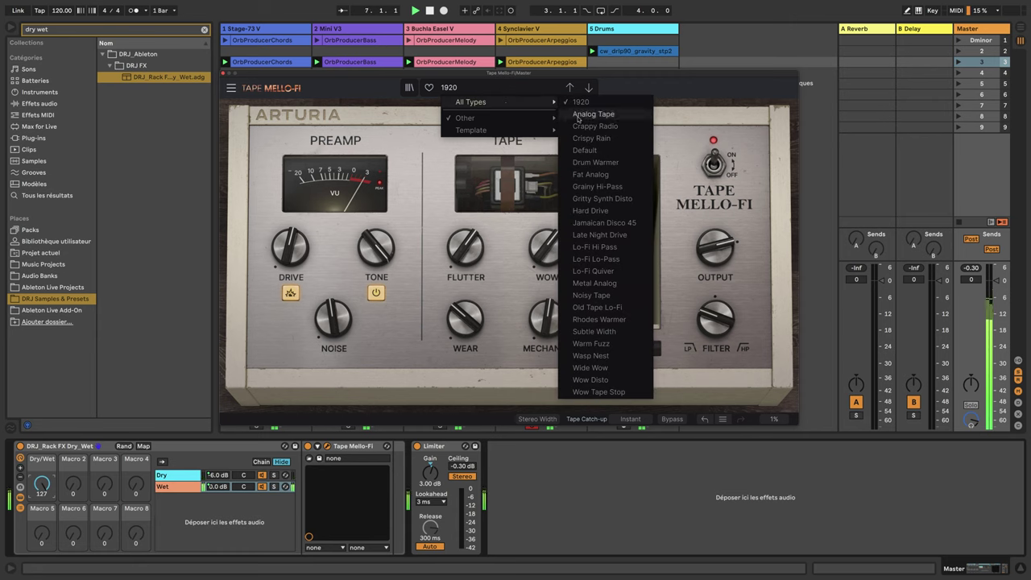
pyautogui.click(578, 117)
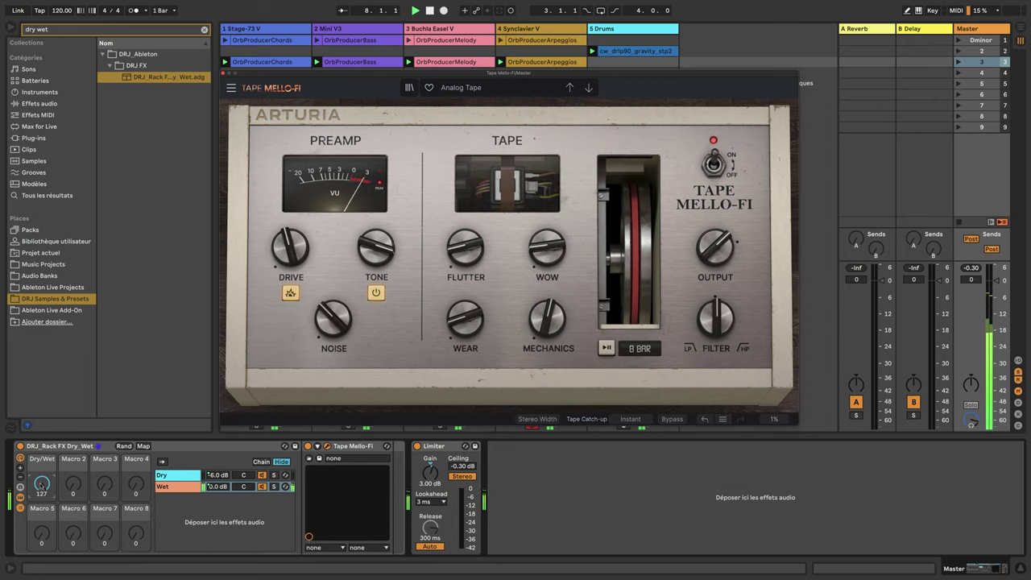
pyautogui.moveTo(42, 483)
pyautogui.mouseDown()
pyautogui.moveTo(42, 556)
pyautogui.moveTo(42, 484)
pyautogui.mouseUp()
# Load the Crappy Radio preset and compare it with the dry signal, returning the Dry/Wet macro to 127.
pyautogui.click(508, 90)
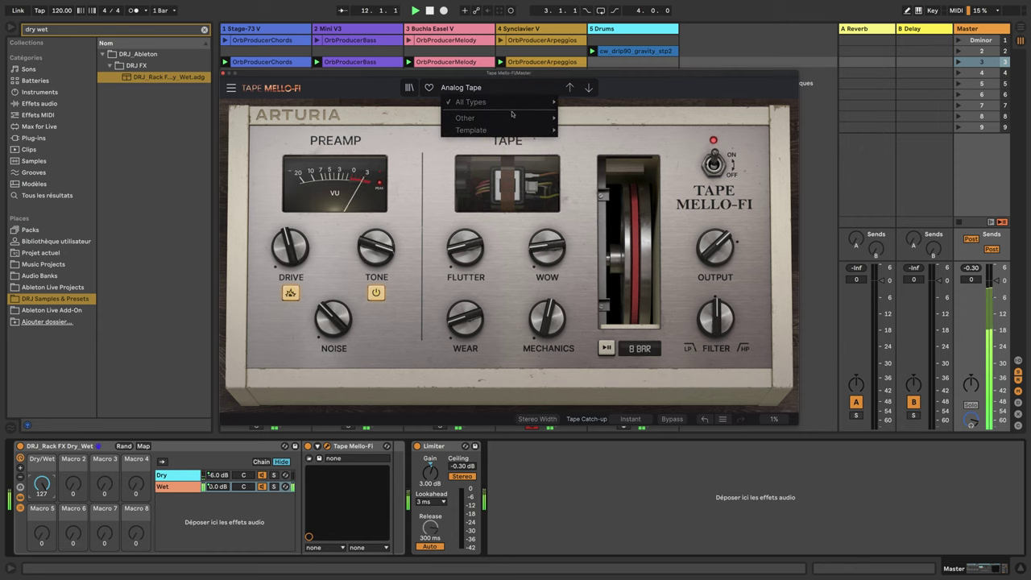
pyautogui.moveTo(516, 115)
pyautogui.click(586, 146)
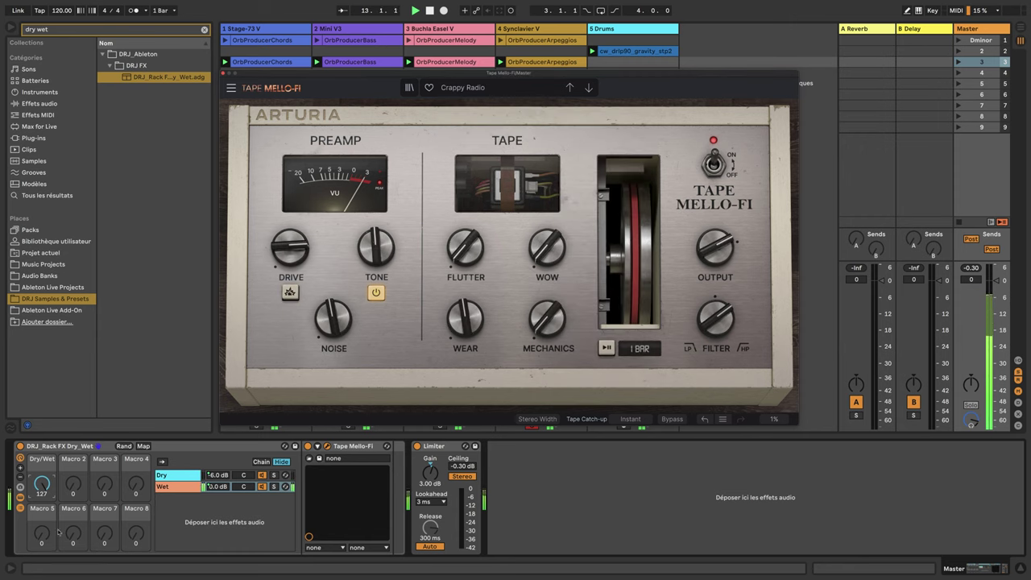
pyautogui.moveTo(55, 480)
pyautogui.mouseDown()
pyautogui.moveTo(55, 492)
pyautogui.moveTo(41, 490)
pyautogui.mouseUp()
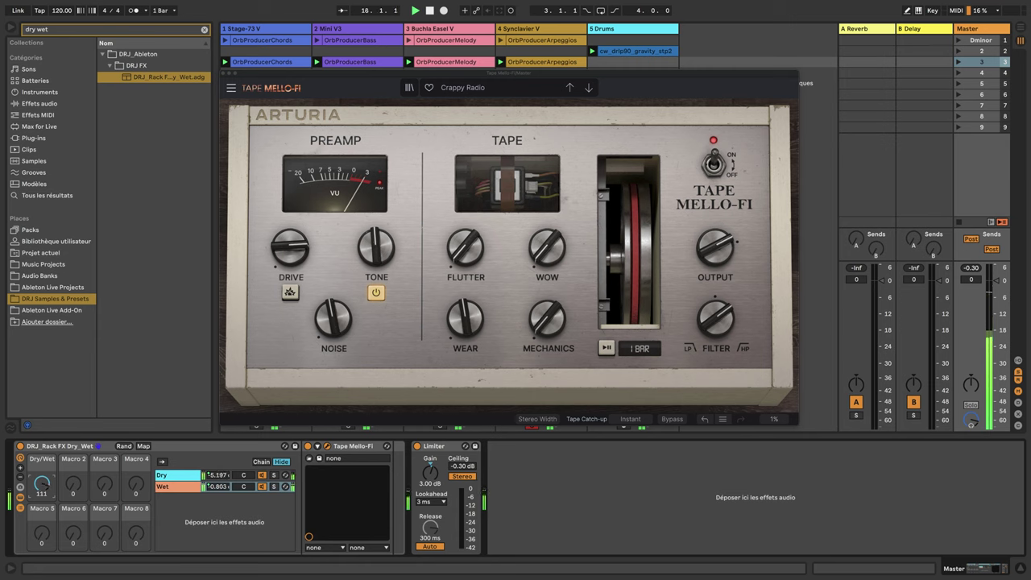
# Load the Crispy Rain preset and sweep the Dry/Wet macro down and back to 127 for comparison.
pyautogui.click(499, 89)
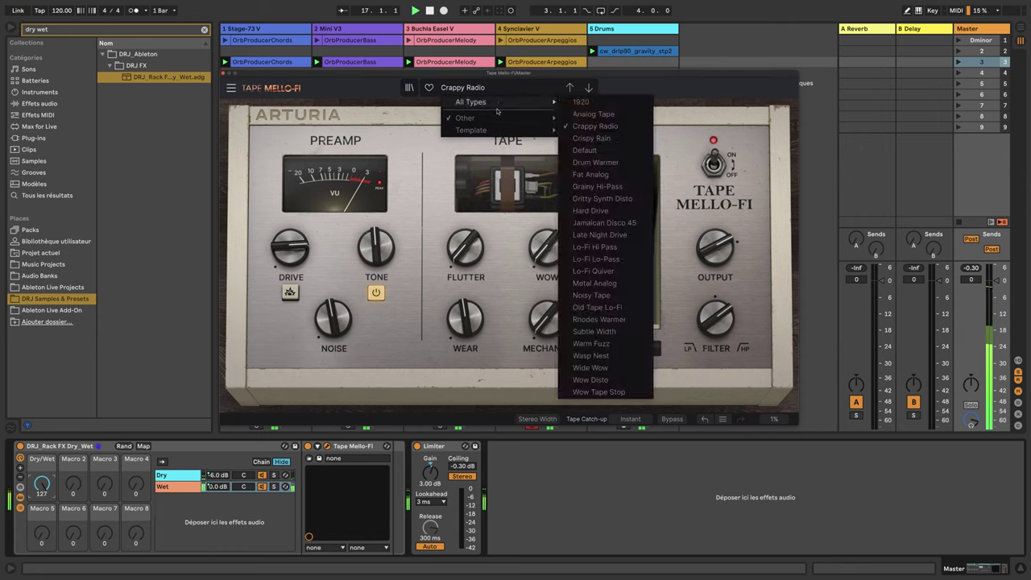
pyautogui.moveTo(493, 121)
pyautogui.click(576, 155)
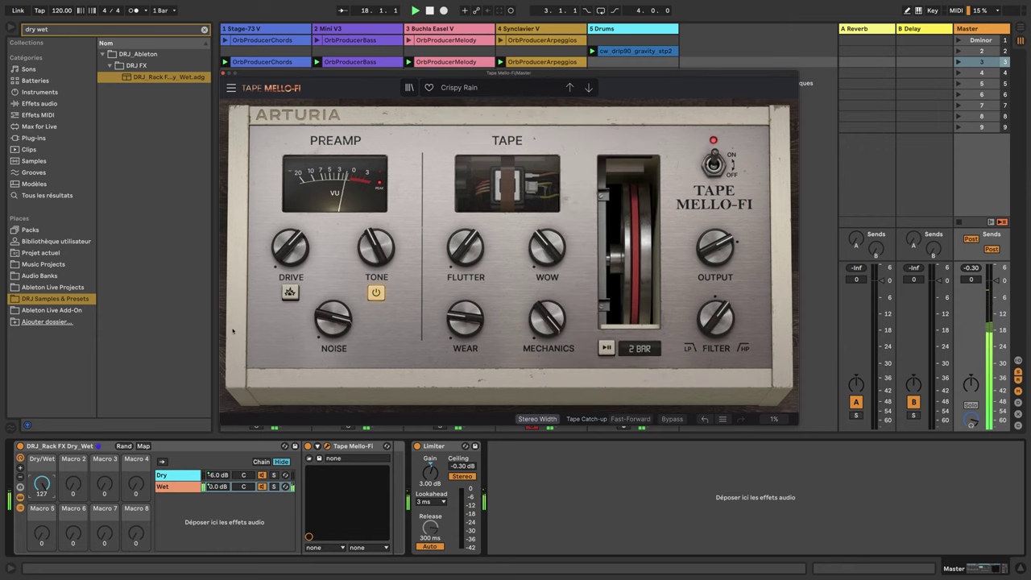
pyautogui.moveTo(42, 484); pyautogui.dragTo(41, 558)
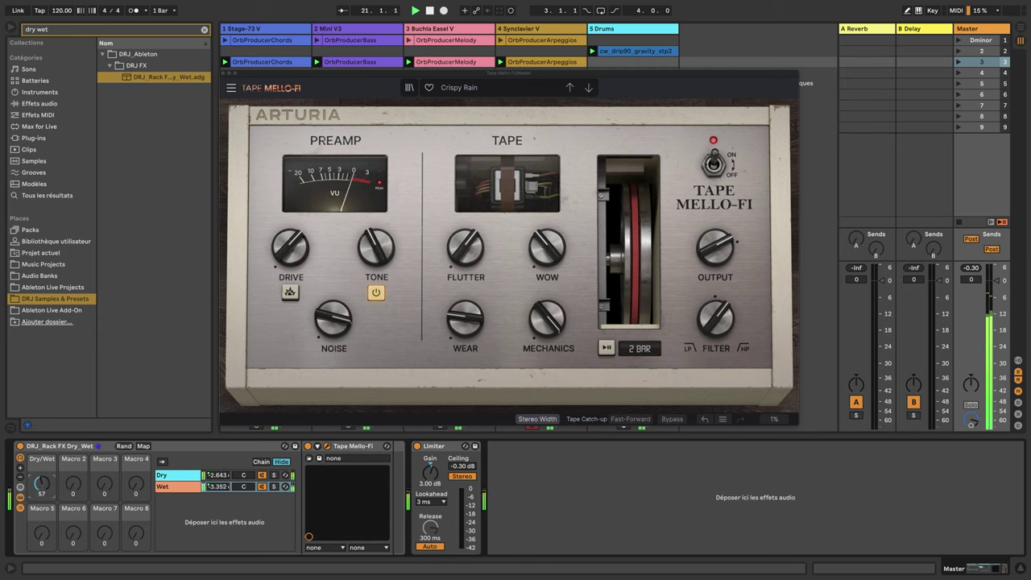
pyautogui.moveTo(42, 499); pyautogui.dragTo(41, 486)
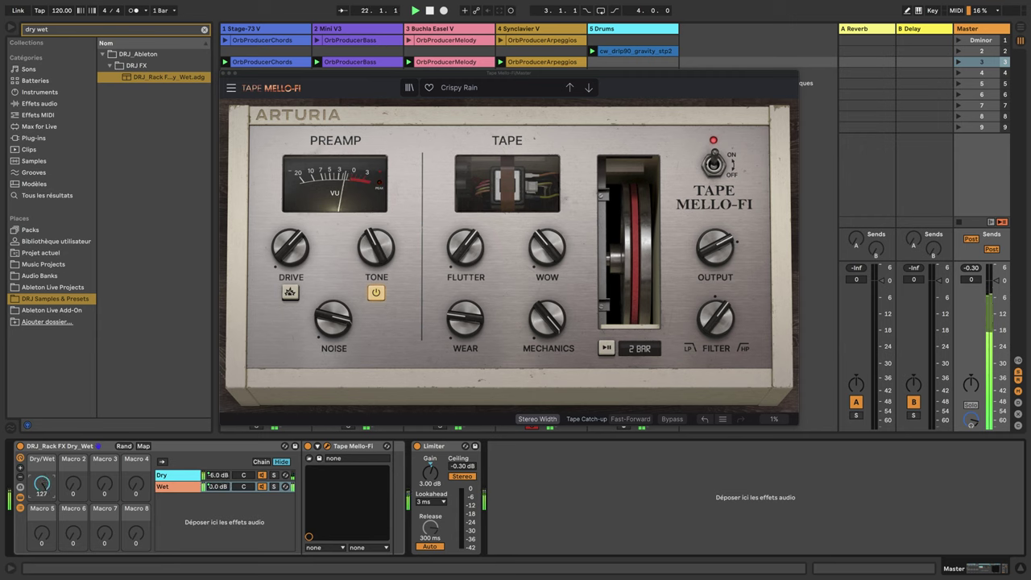
# Load the Drum Warmer preset and compare it with the dry signal, ending with the Dry/Wet macro at 127.
pyautogui.click(472, 87)
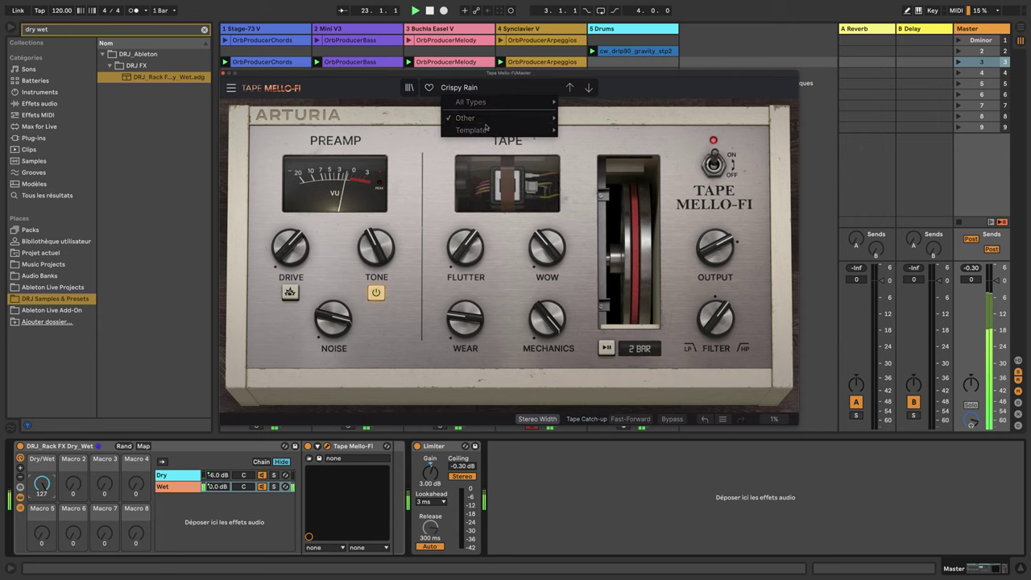
pyautogui.moveTo(475, 118)
pyautogui.click(594, 166)
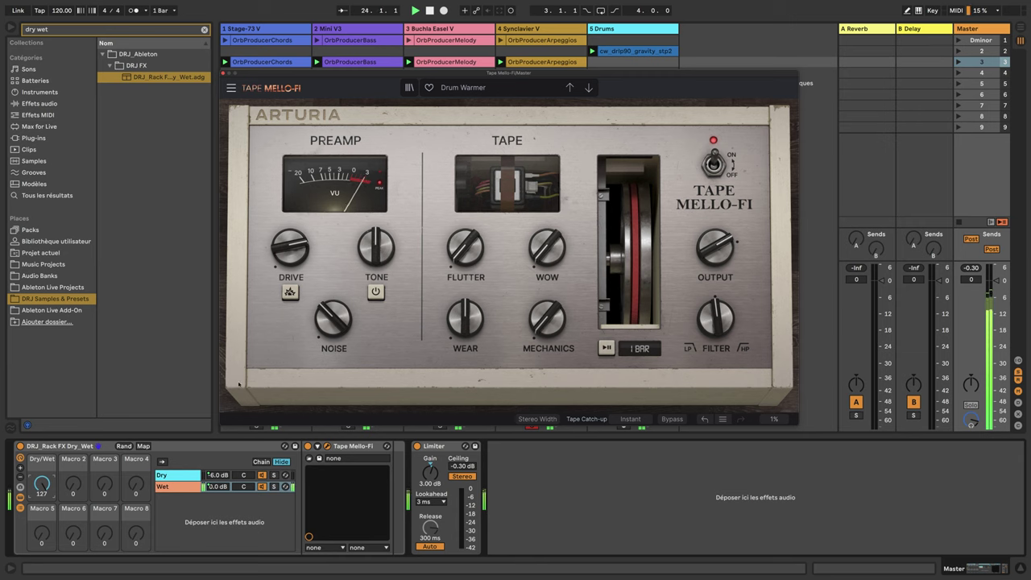
pyautogui.moveTo(41, 485); pyautogui.dragTo(41, 465)
# Load the Fat Analog preset and compare it with the dry signal, ending with the Dry/Wet macro at 127.
pyautogui.click(520, 88)
pyautogui.moveTo(515, 118)
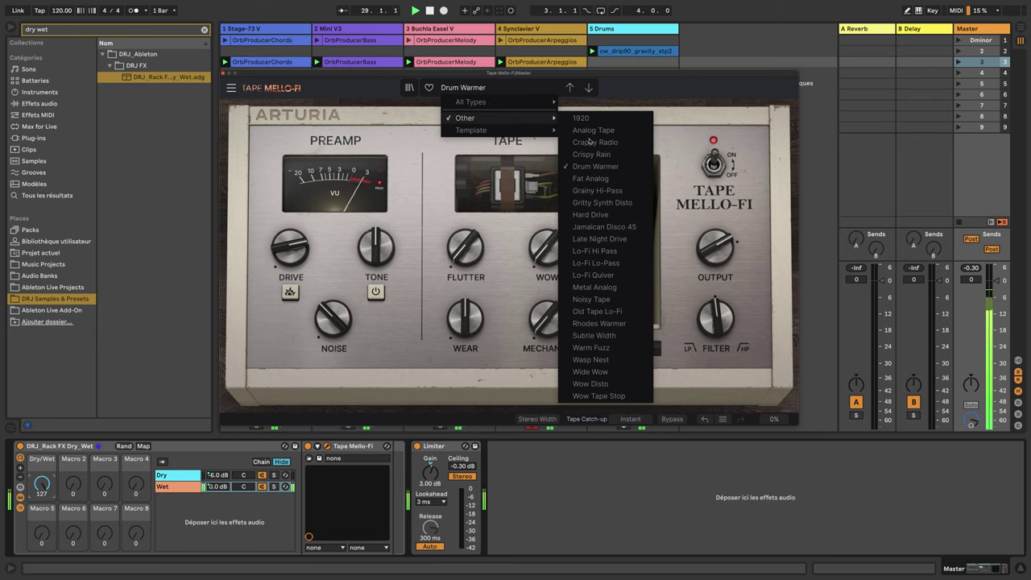
pyautogui.click(590, 178)
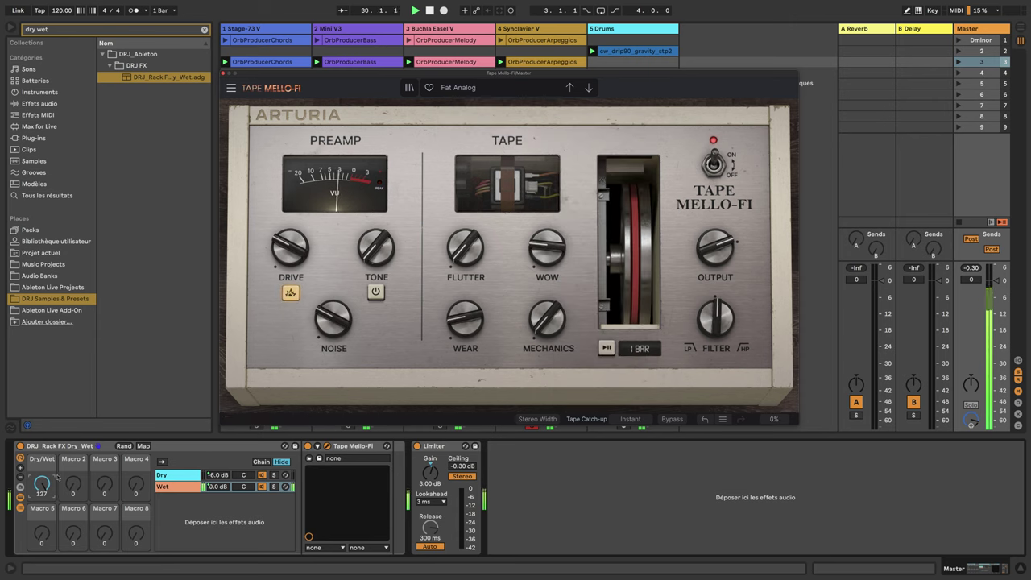
pyautogui.moveTo(41, 487); pyautogui.dragTo(41, 563)
# Load the Grainy Hi-Pass preset and lower the Dry/Wet macro to compare, then bring it back to 127.
pyautogui.click(483, 87)
pyautogui.moveTo(491, 117)
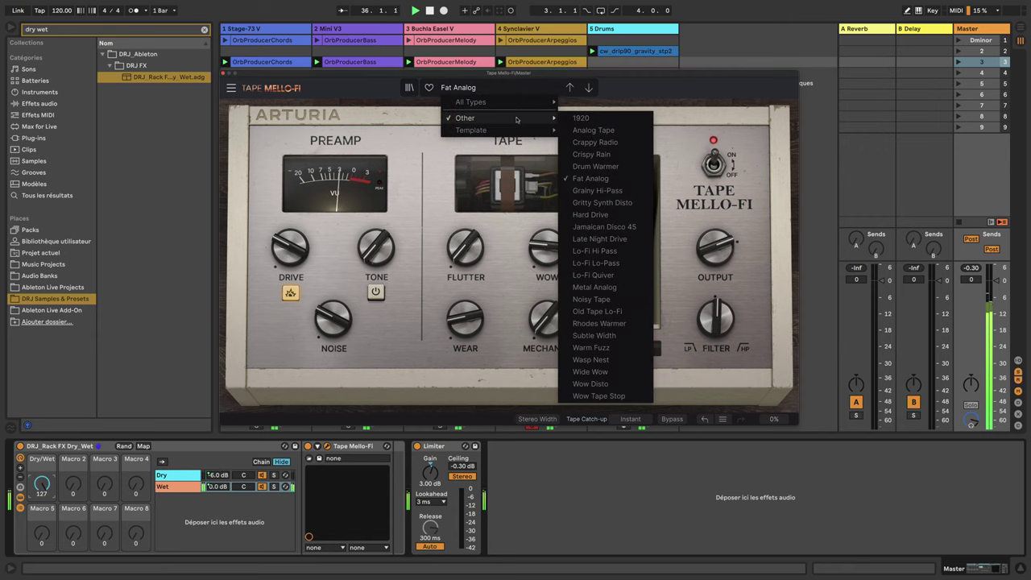
pyautogui.click(596, 192)
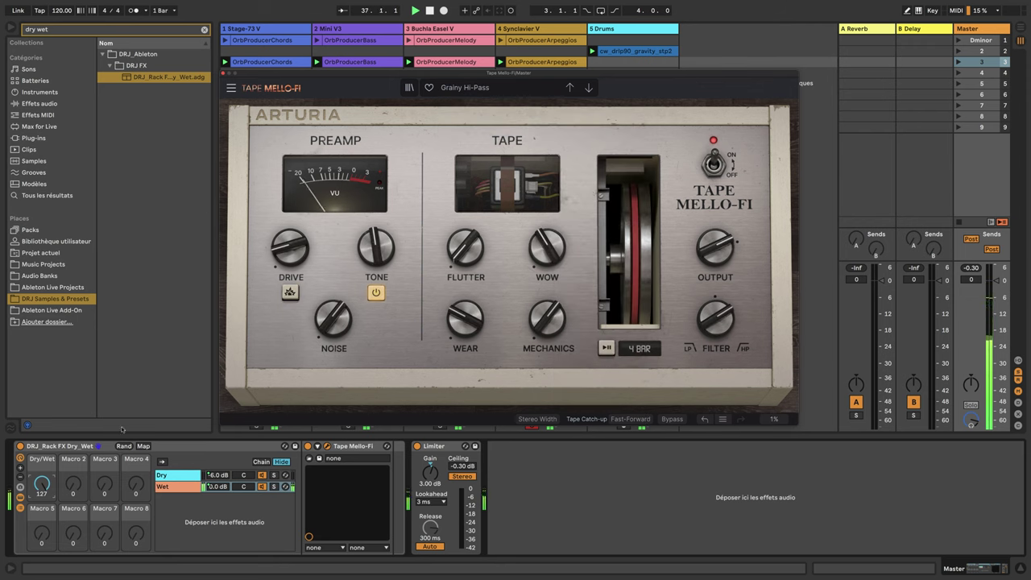
pyautogui.moveTo(42, 483); pyautogui.dragTo(42, 528)
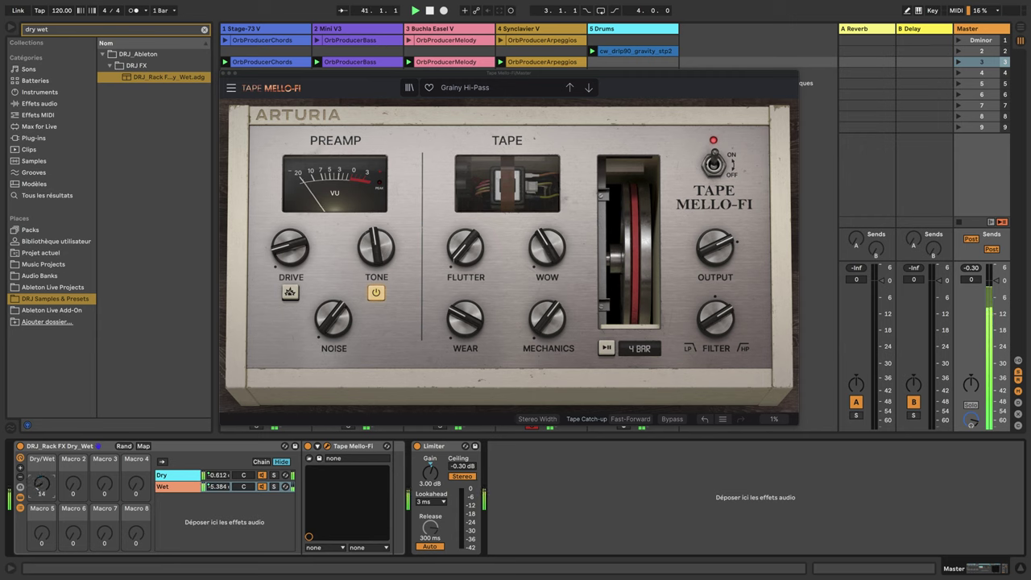
pyautogui.moveTo(42, 483); pyautogui.dragTo(42, 440)
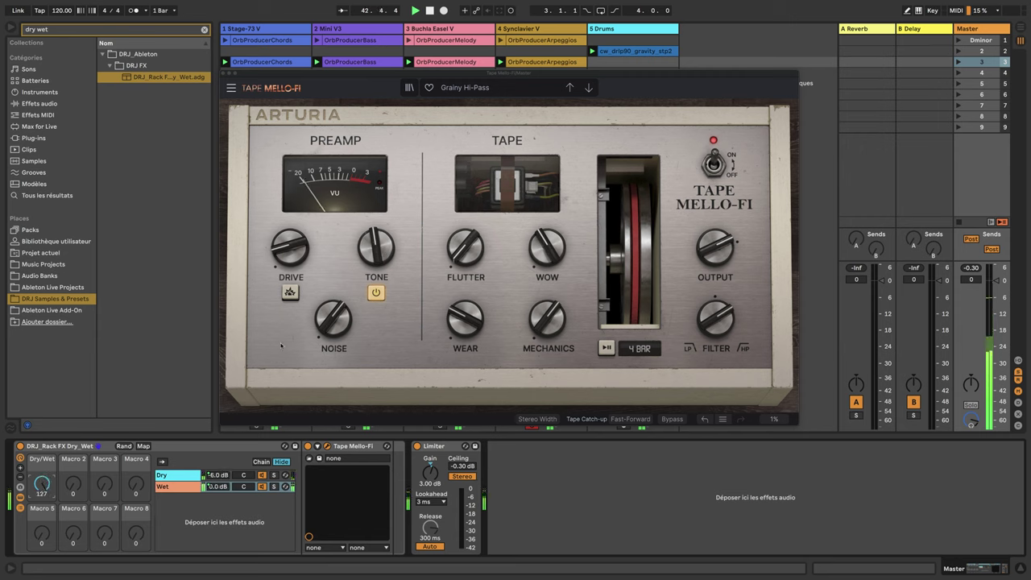
# Load the Gritty Synth Disto preset and sweep the Dry/Wet macro to compare with the dry signal, ending at 60.
pyautogui.click(507, 88)
pyautogui.moveTo(525, 118)
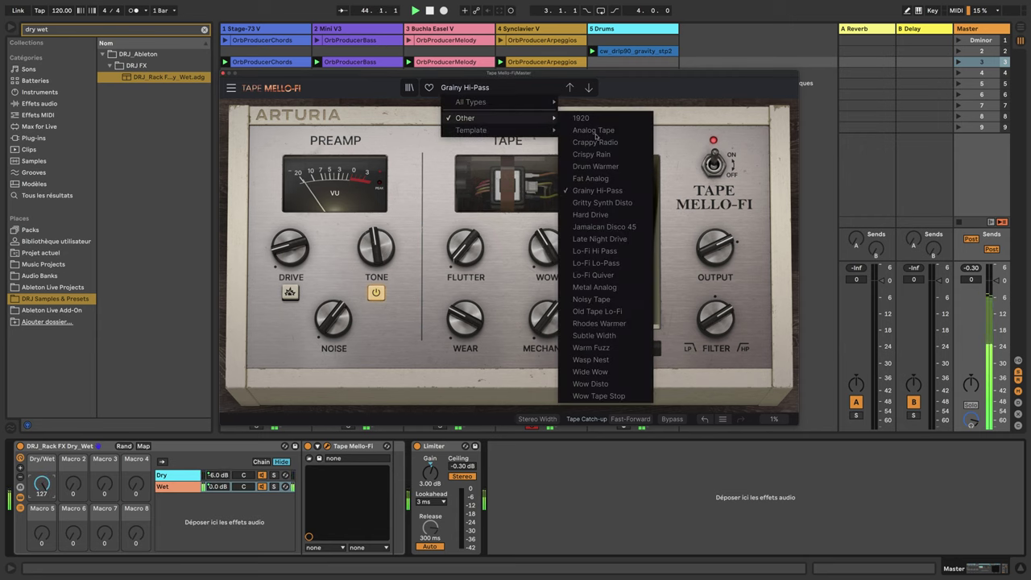
pyautogui.click(596, 202)
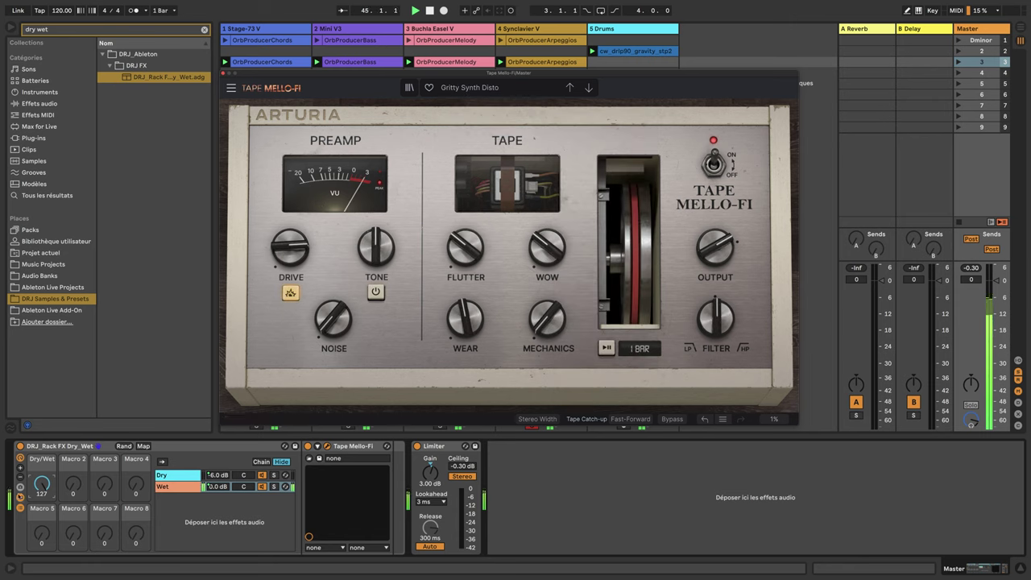
pyautogui.moveTo(42, 483); pyautogui.dragTo(42, 482)
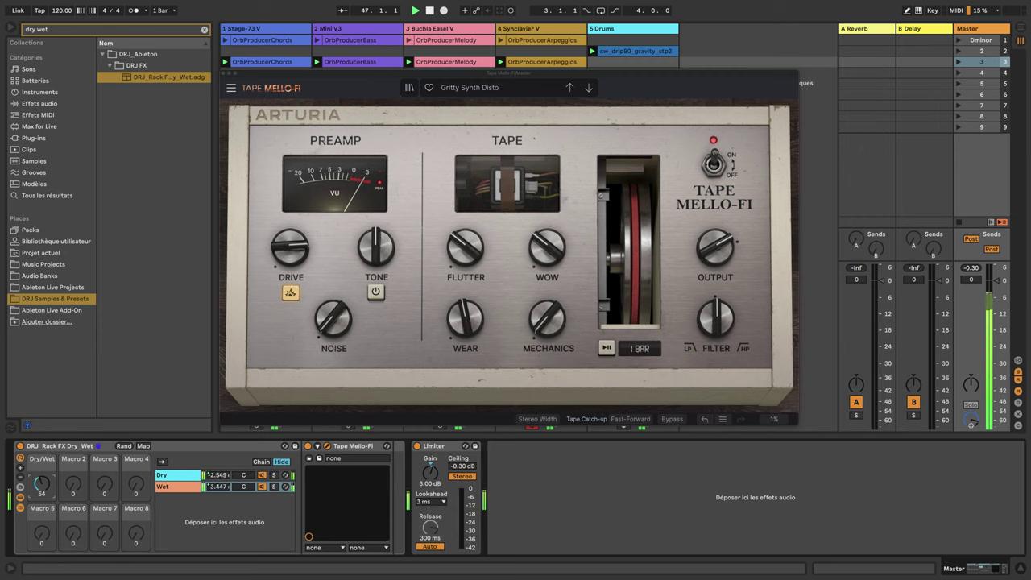
pyautogui.moveTo(42, 483); pyautogui.dragTo(41, 483)
# Load the Hard Drive preset and bring the Dry/Wet macro down to 0 to compare with the dry signal.
pyautogui.click(474, 91)
pyautogui.moveTo(481, 120)
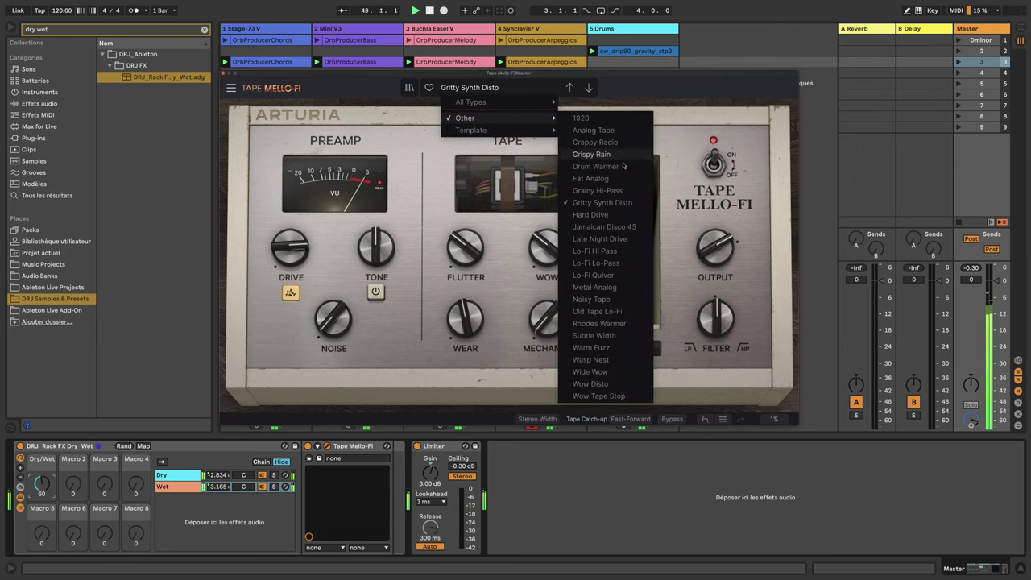
pyautogui.click(616, 215)
pyautogui.moveTo(42, 483)
pyautogui.mouseDown()
pyautogui.moveTo(42, 465)
pyautogui.moveTo(41, 498)
pyautogui.mouseUp()
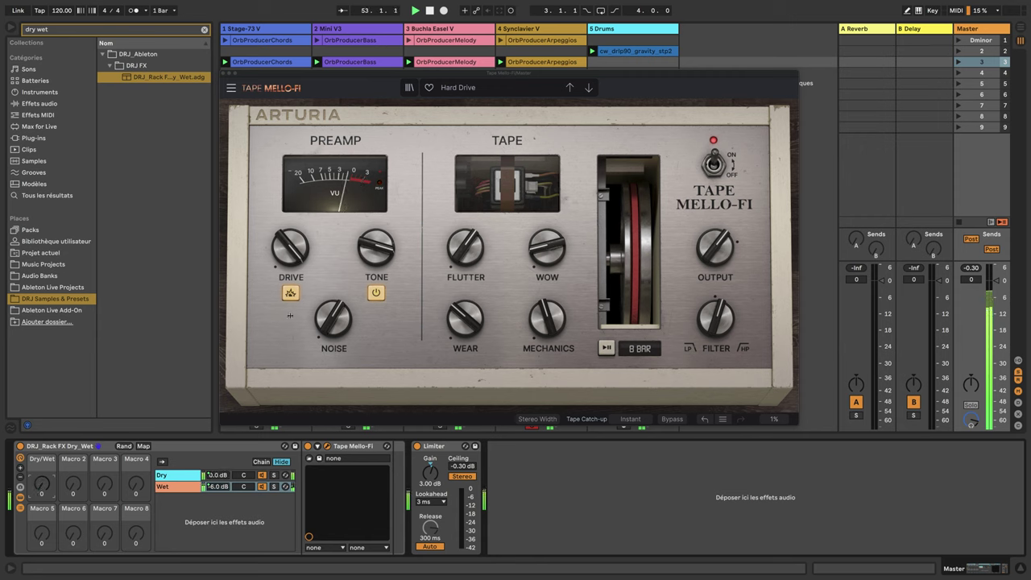
# Load the Jamaican Disco 45 preset and raise the Dry/Wet macro to 127 to hear the full effect.
pyautogui.click(519, 89)
pyautogui.moveTo(531, 106)
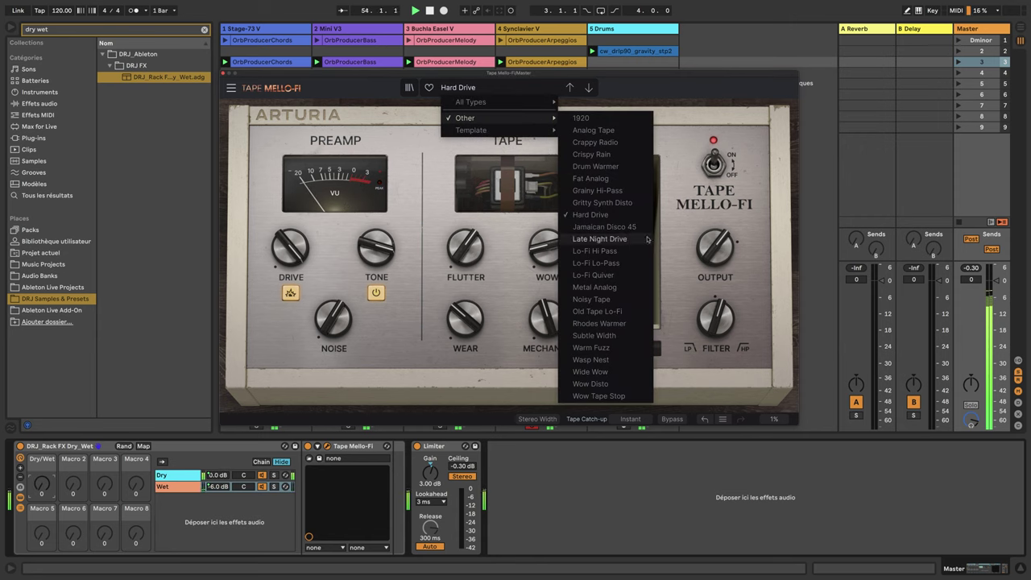
pyautogui.click(600, 222)
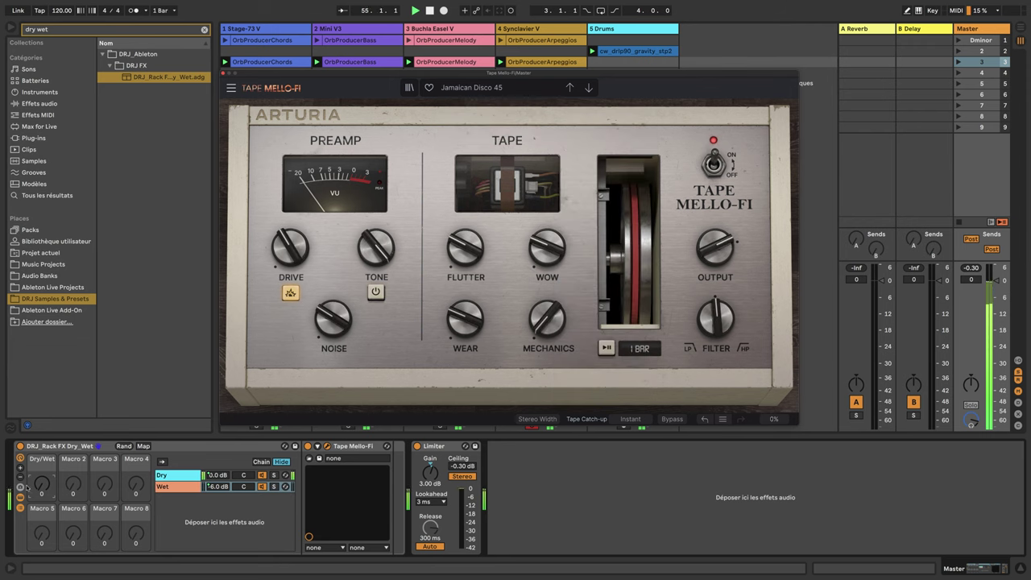
pyautogui.moveTo(37, 487); pyautogui.dragTo(38, 410)
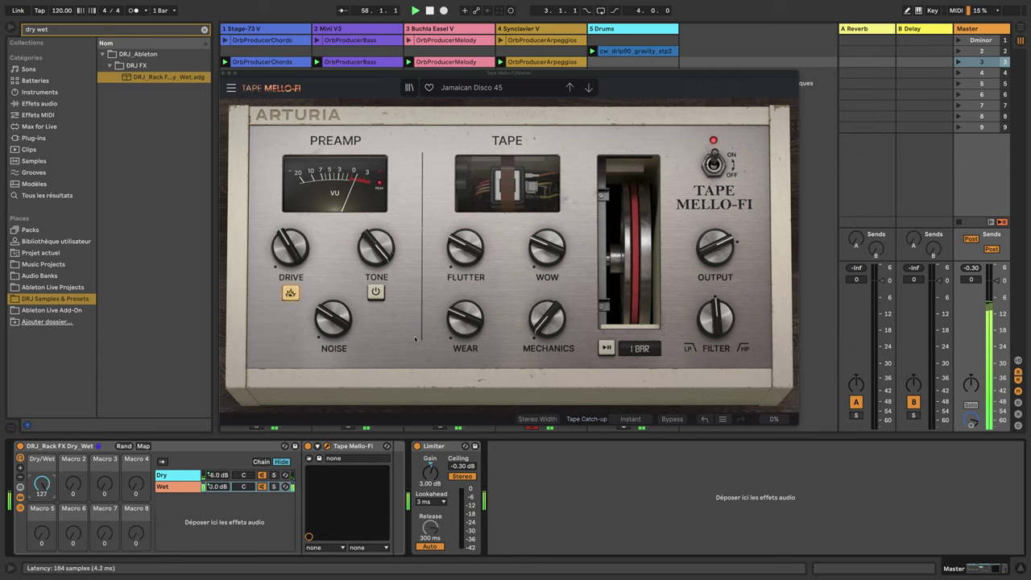
# Load the Late Night Drive preset and compare it with the dry signal, ending with the Dry/Wet macro at 54.
pyautogui.click(469, 87)
pyautogui.moveTo(476, 117)
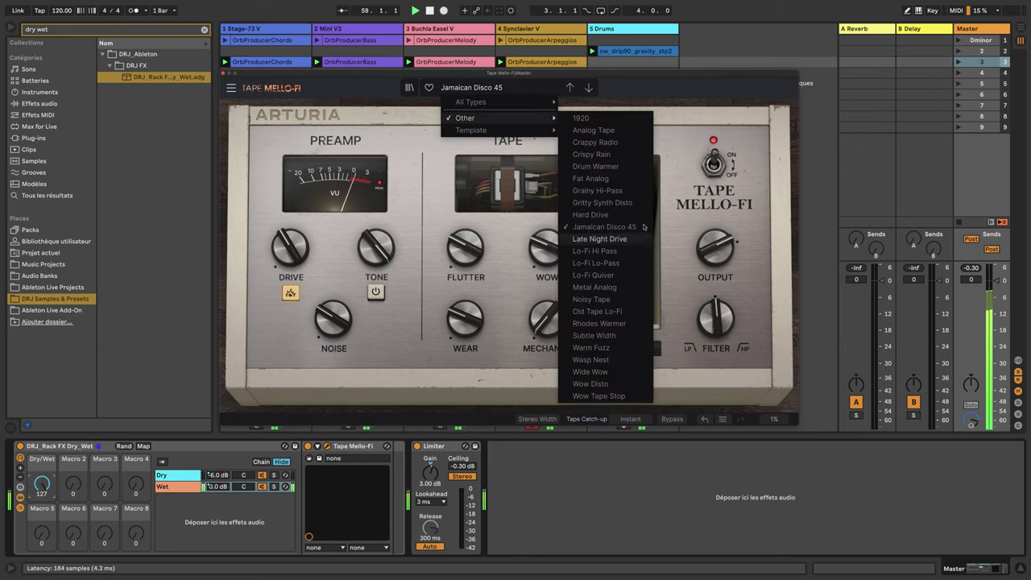
pyautogui.click(599, 239)
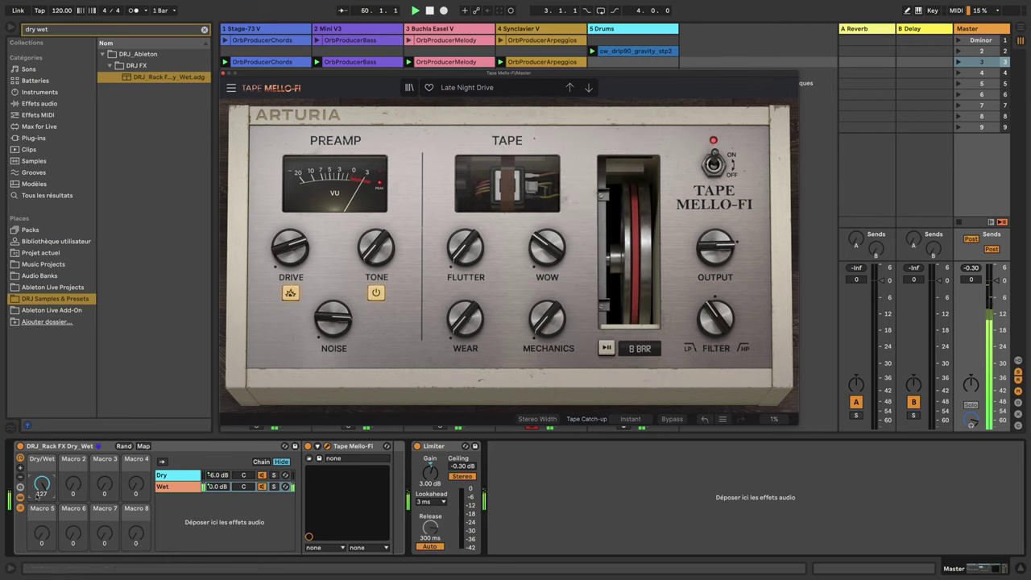
pyautogui.moveTo(38, 490)
pyautogui.mouseDown()
pyautogui.moveTo(37, 517)
pyautogui.moveTo(39, 451)
pyautogui.moveTo(41, 482)
pyautogui.mouseUp()
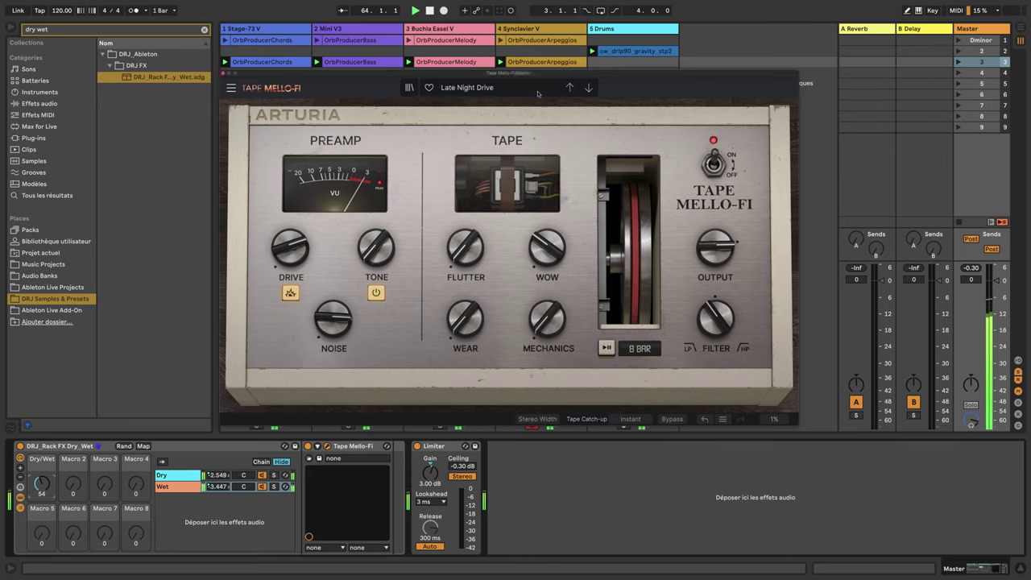
# Load the Lo-Fi Hi Pass preset and raise the Dry/Wet macro to 127.
pyautogui.click(466, 87)
pyautogui.moveTo(528, 121)
pyautogui.click(604, 251)
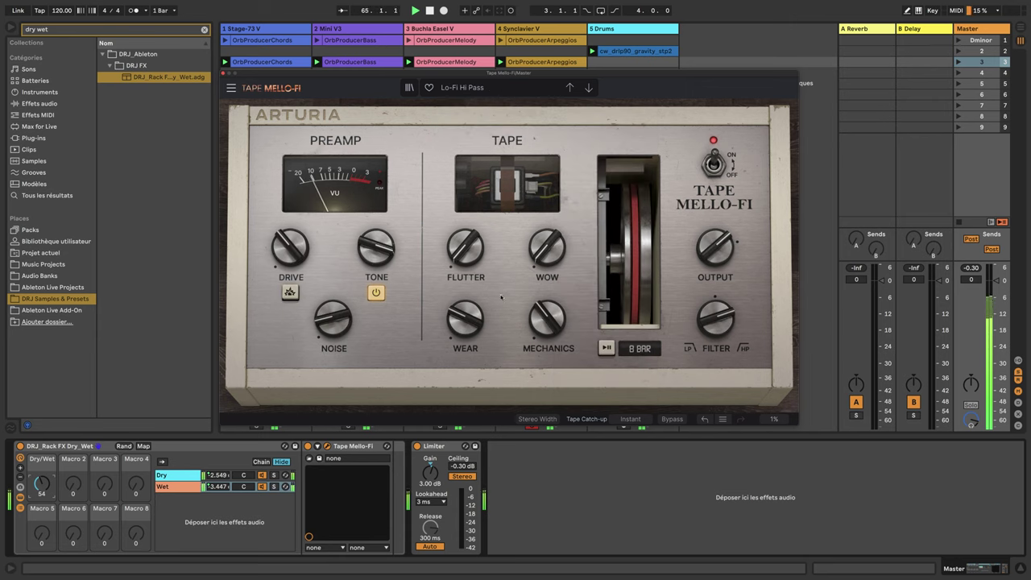
pyautogui.moveTo(41, 483); pyautogui.dragTo(41, 381)
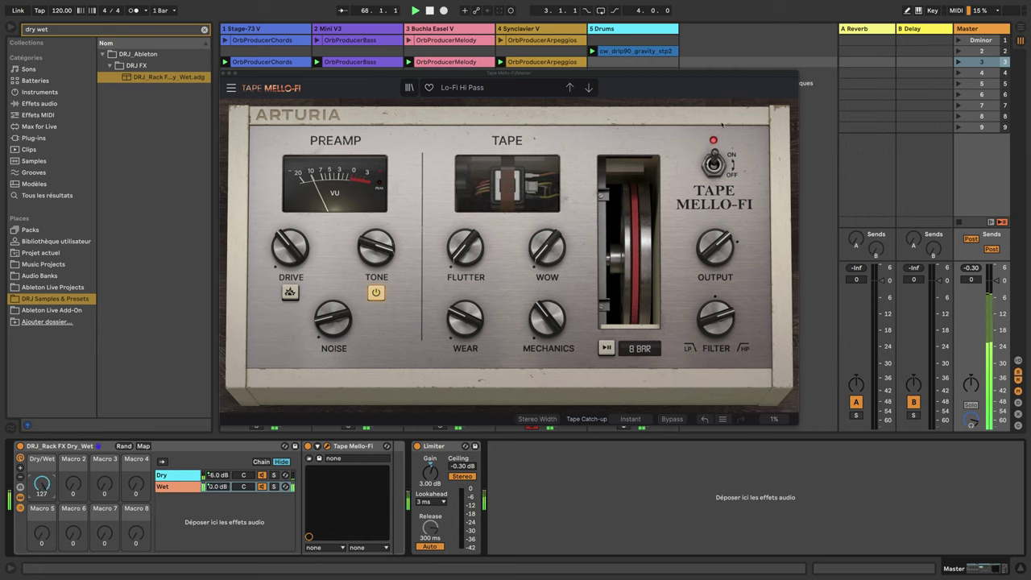
# Launch the Dminor scene and lower the Dry/Wet macro to 0 to compare Lo-Fi Hi Pass with the dry signal.
pyautogui.click(959, 40)
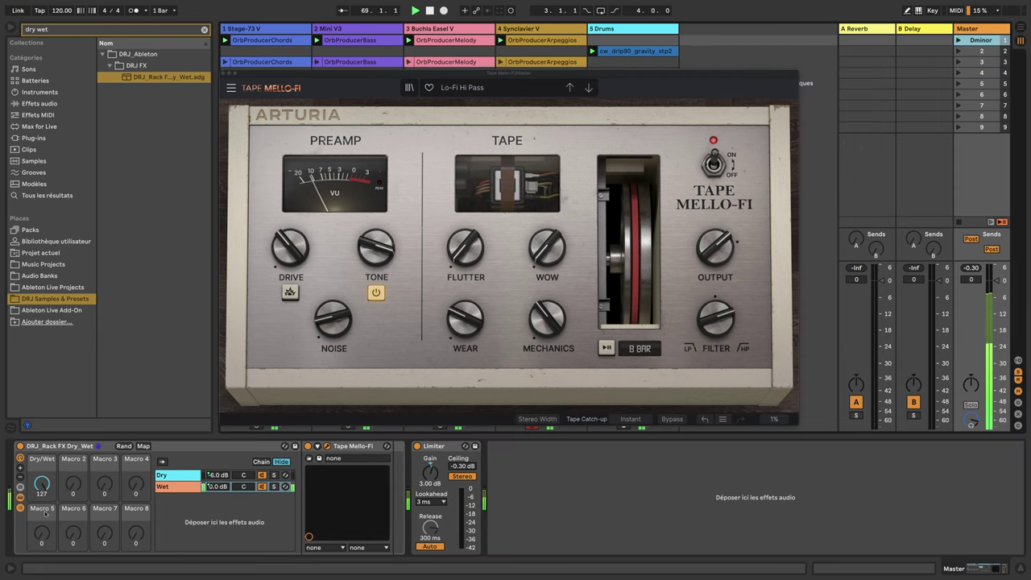
pyautogui.moveTo(42, 484); pyautogui.dragTo(42, 579)
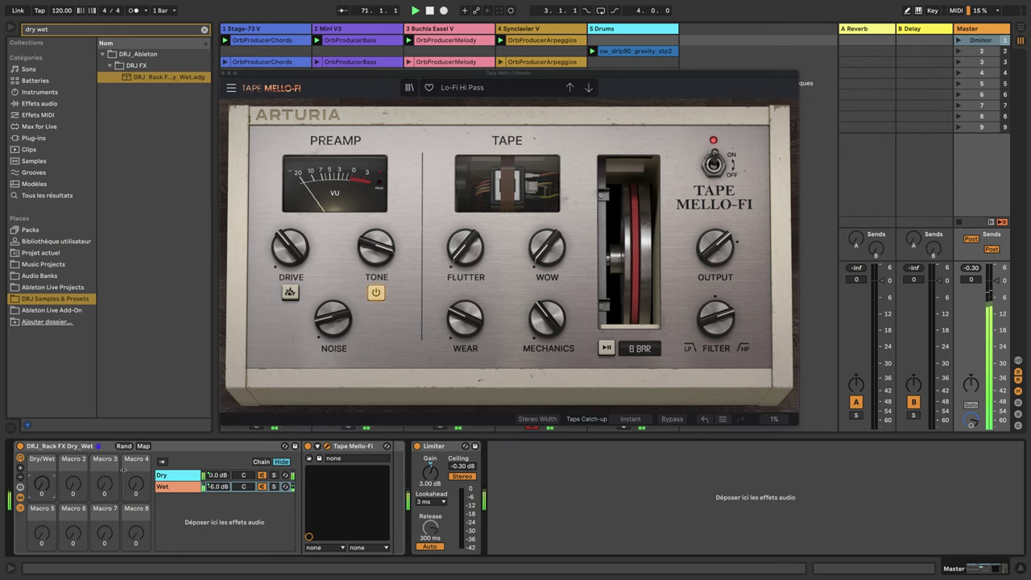
# Load the Lo-Fi Lo-Pass preset and sweep the Dry/Wet macro up and down for comparison, ending at 36.
pyautogui.click(546, 89)
pyautogui.moveTo(524, 117)
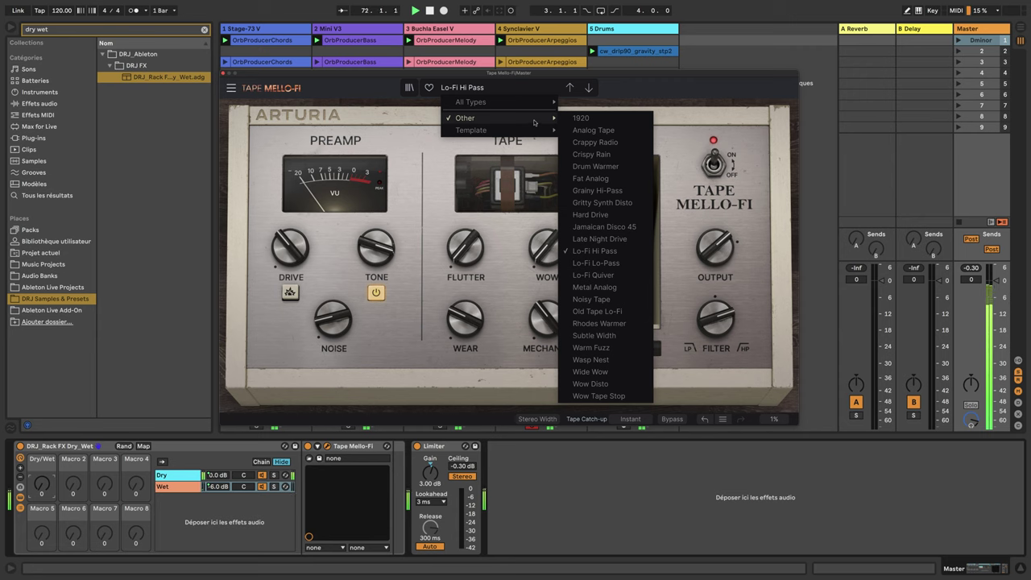
pyautogui.click(596, 262)
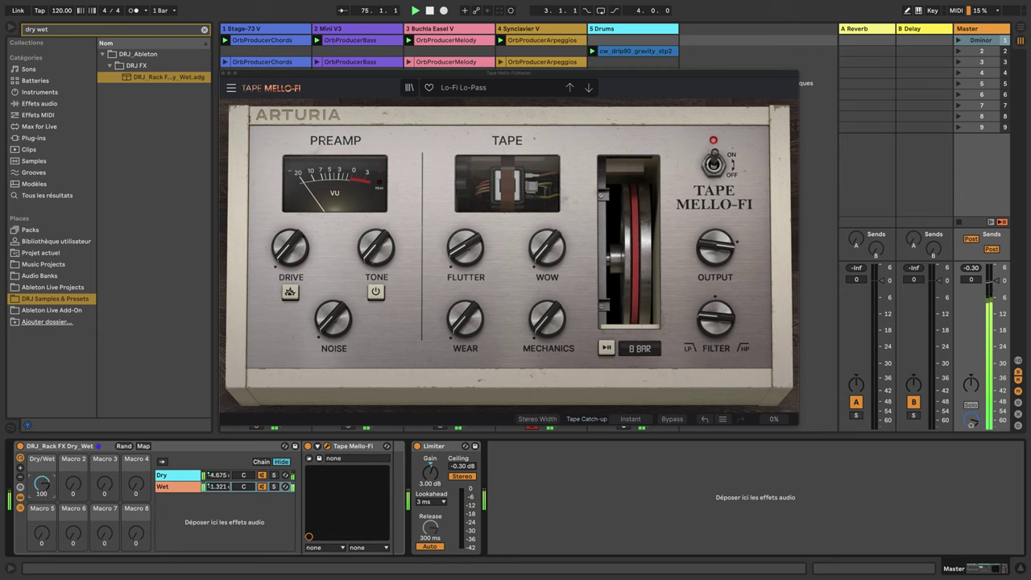
pyautogui.moveTo(41, 485); pyautogui.dragTo(42, 463)
pyautogui.moveTo(41, 484); pyautogui.dragTo(41, 507)
# Load the Lo-Fi Quiver preset and raise the Dry/Wet macro to 127.
pyautogui.click(468, 87)
pyautogui.moveTo(500, 118)
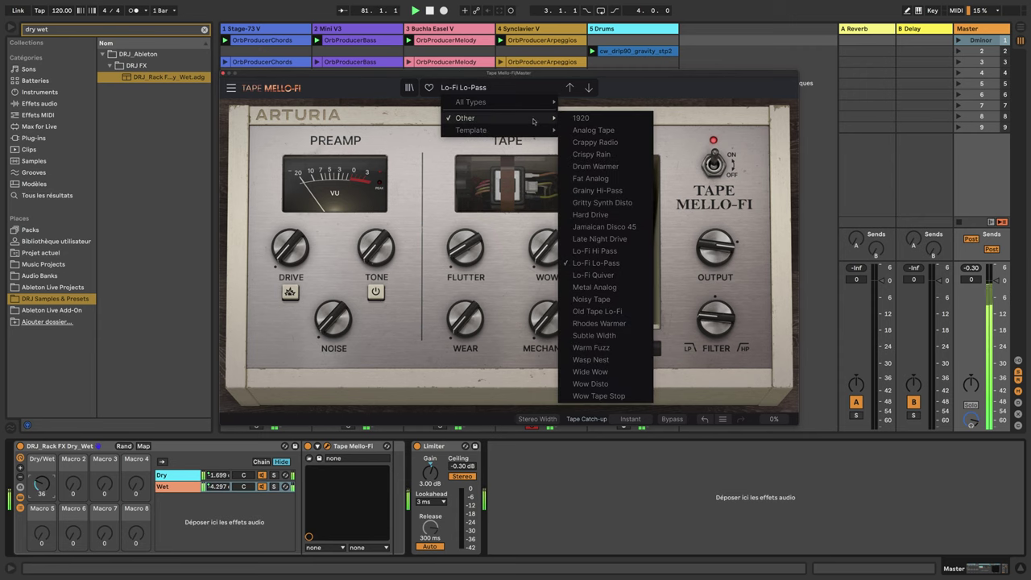
pyautogui.click(594, 274)
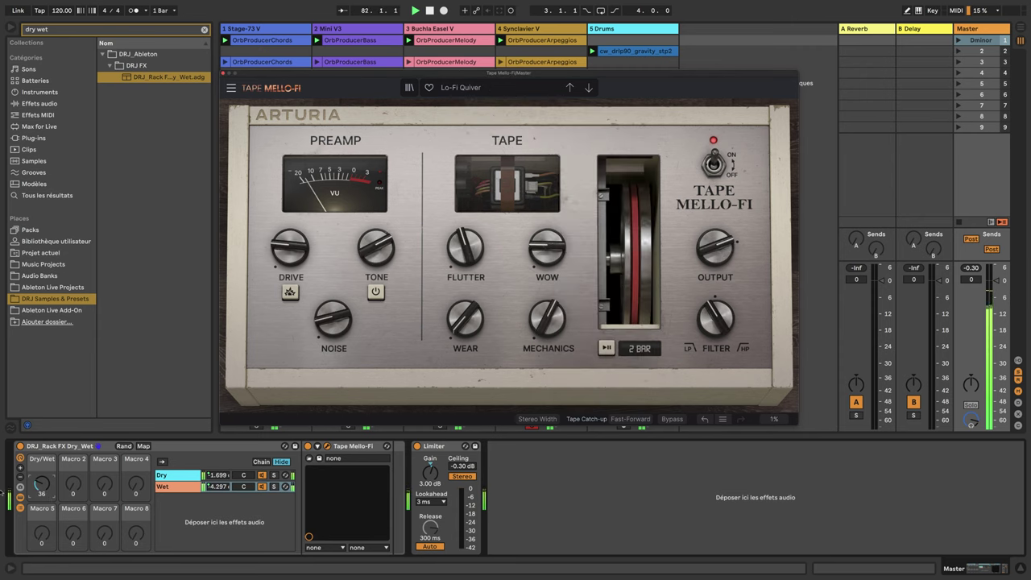
pyautogui.moveTo(41, 484); pyautogui.dragTo(41, 417)
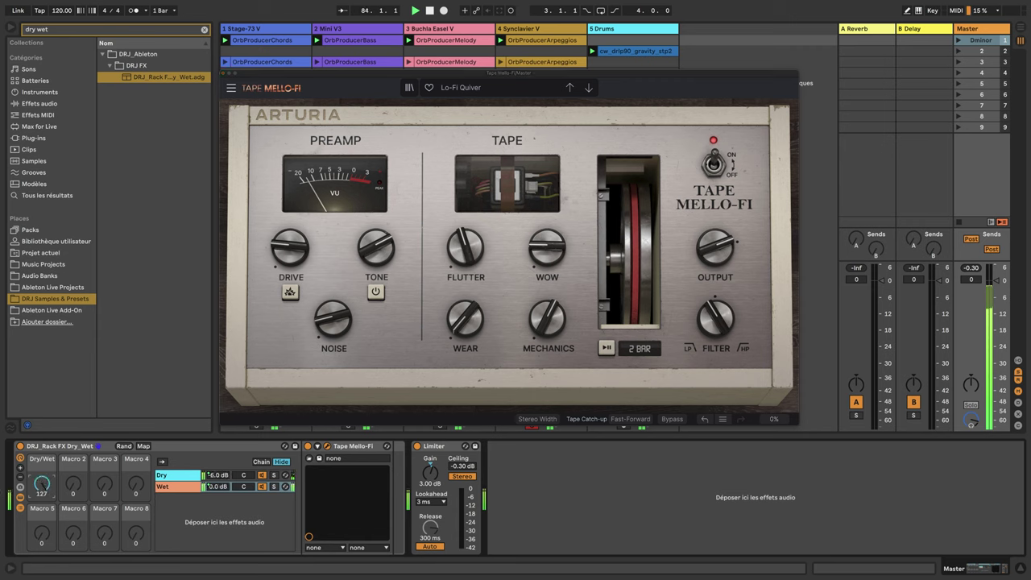
# Load the Metal Analog preset and compare it with the dry signal, ending with the Dry/Wet macro at 127.
pyautogui.click(510, 89)
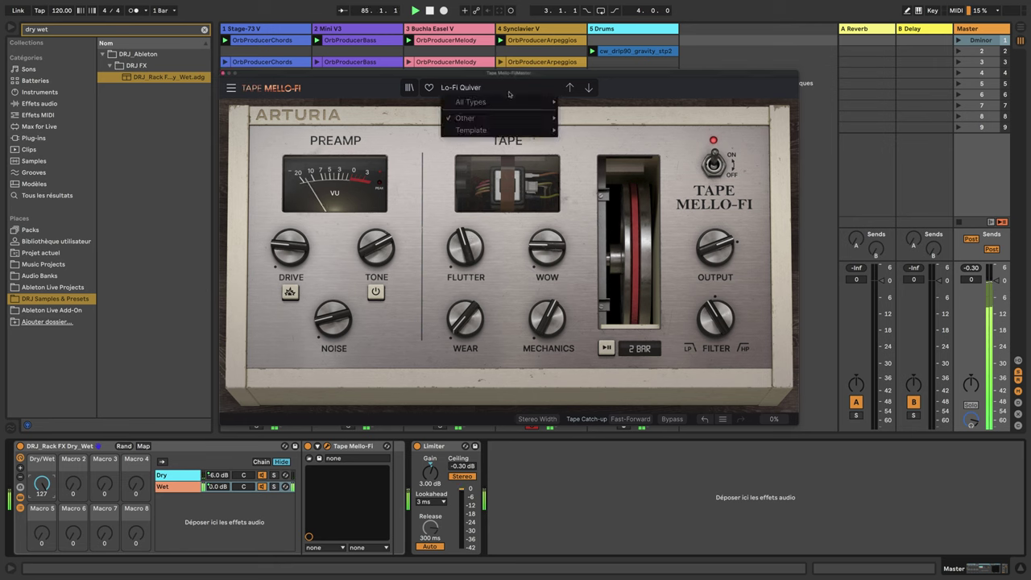
pyautogui.moveTo(483, 118)
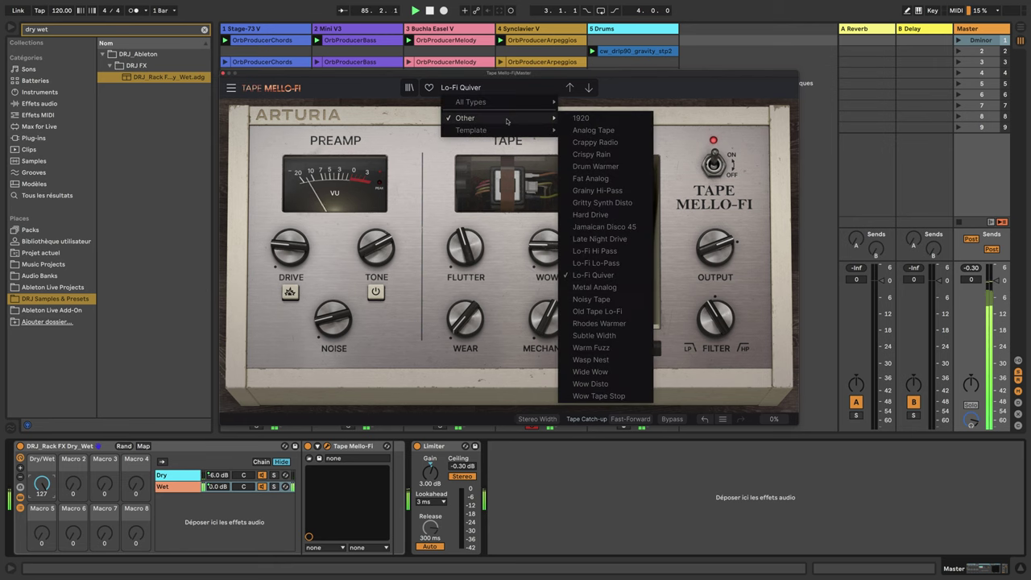
pyautogui.click(630, 288)
pyautogui.moveTo(42, 483); pyautogui.dragTo(41, 461)
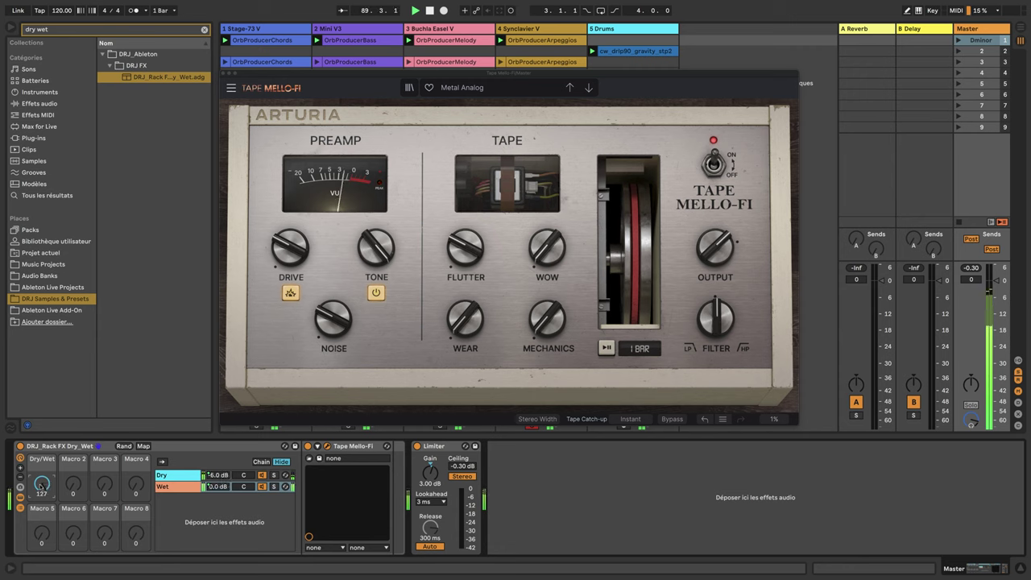
# Load the Noisy Tape preset and sweep the Dry/Wet macro down and back to 127 for comparison.
pyautogui.click(525, 88)
pyautogui.moveTo(524, 118)
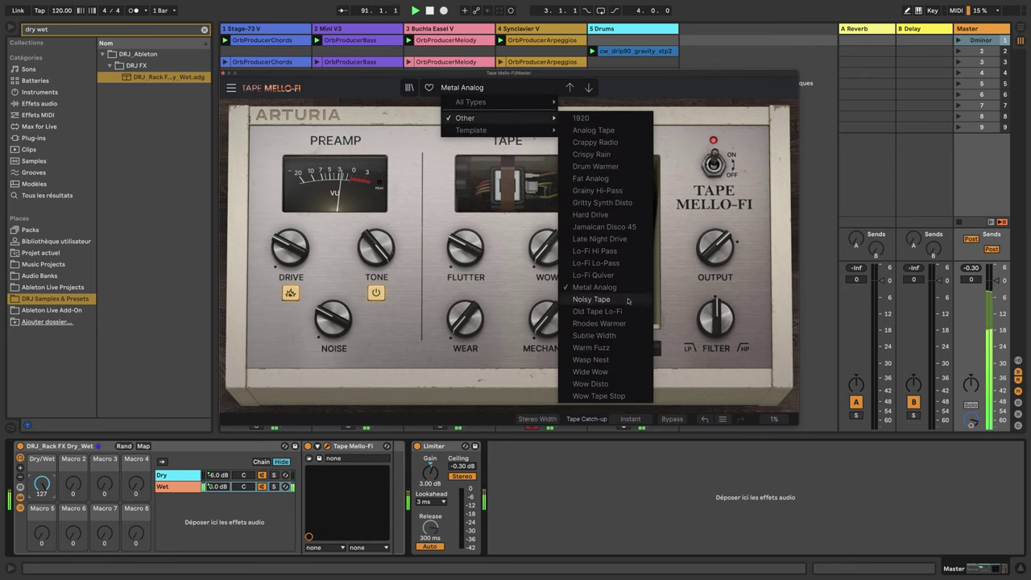
pyautogui.click(592, 299)
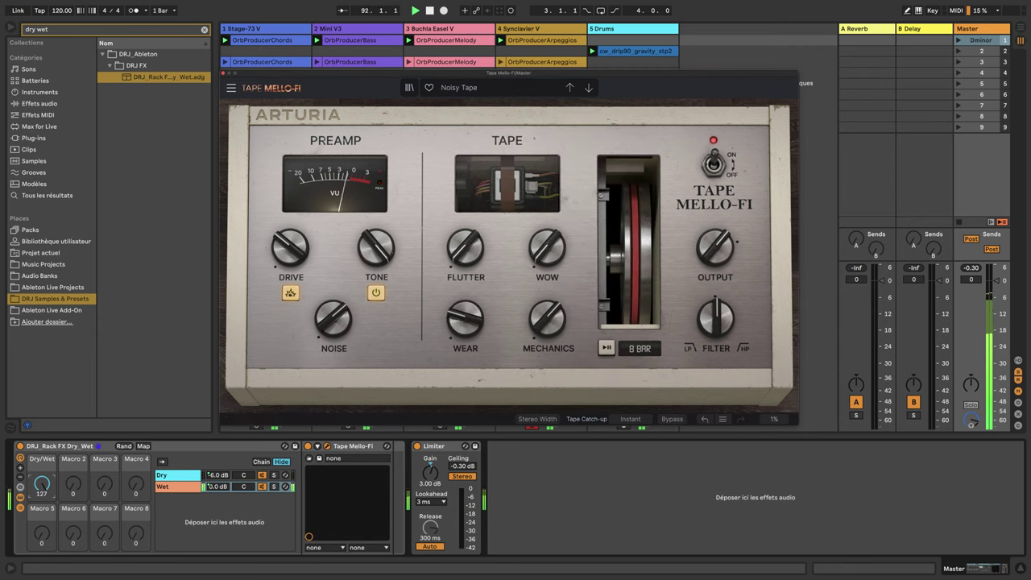
pyautogui.moveTo(41, 483); pyautogui.dragTo(41, 552)
# Load the Old Tape Lo-Fi preset and lower the Dry/Wet macro to compare, then return it to 127.
pyautogui.click(511, 87)
pyautogui.moveTo(502, 121)
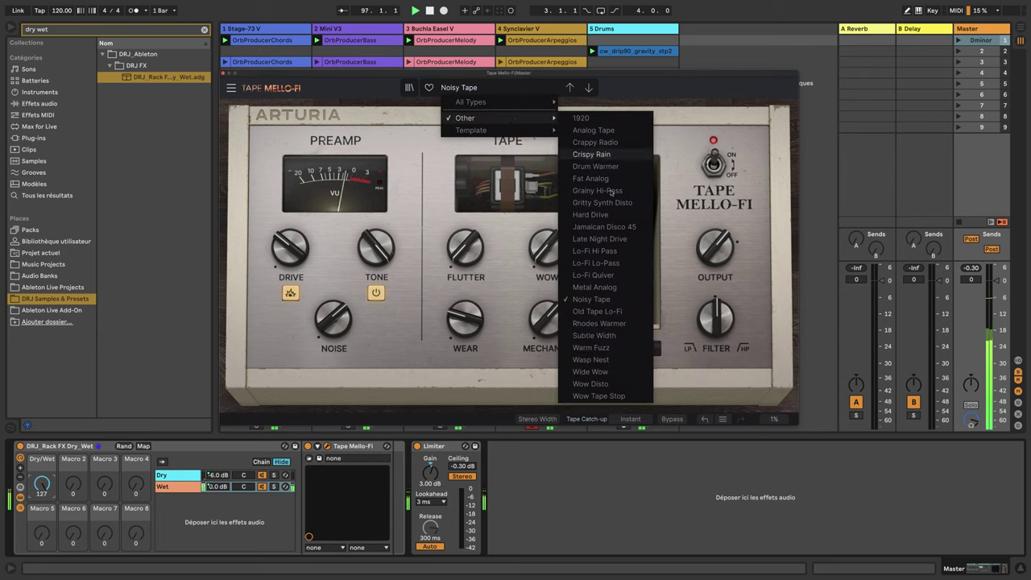
pyautogui.click(603, 311)
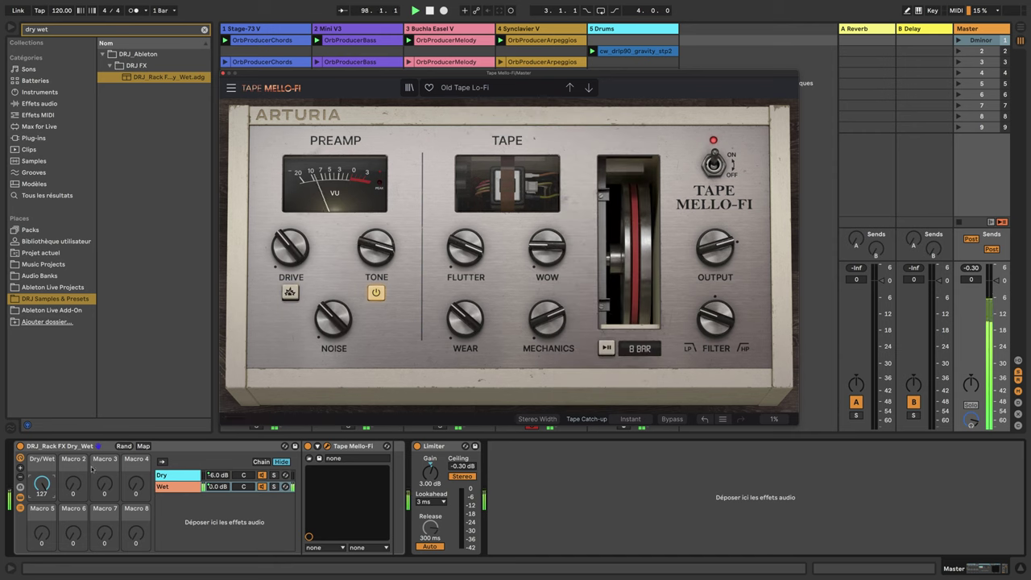
pyautogui.moveTo(46, 488); pyautogui.dragTo(47, 568)
# Load the Rhodes Warmer preset and compare it with the dry signal, ending with the Dry/Wet macro at 127.
pyautogui.click(521, 95)
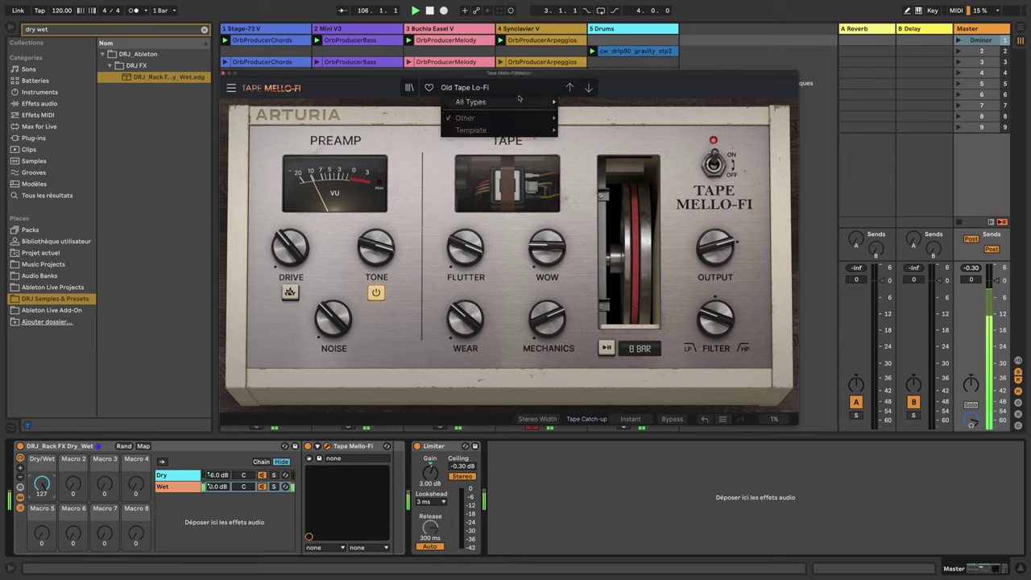
pyautogui.moveTo(521, 121)
pyautogui.click(598, 324)
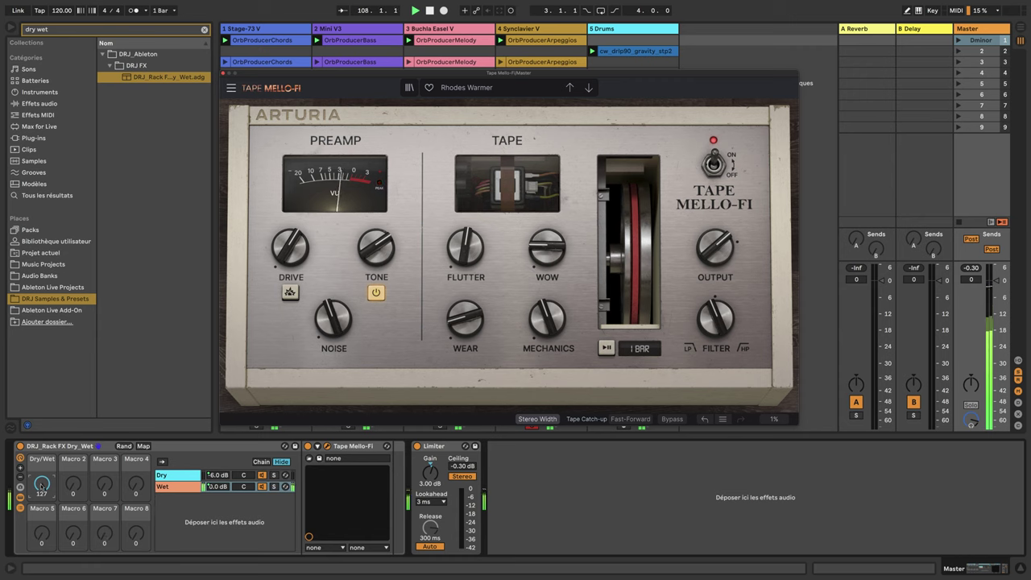
pyautogui.moveTo(41, 486); pyautogui.dragTo(42, 557)
pyautogui.moveTo(42, 484); pyautogui.dragTo(41, 456)
# Load the Subtle Width preset and compare it with the dry signal, ending with the Dry/Wet macro at 127.
pyautogui.click(459, 87)
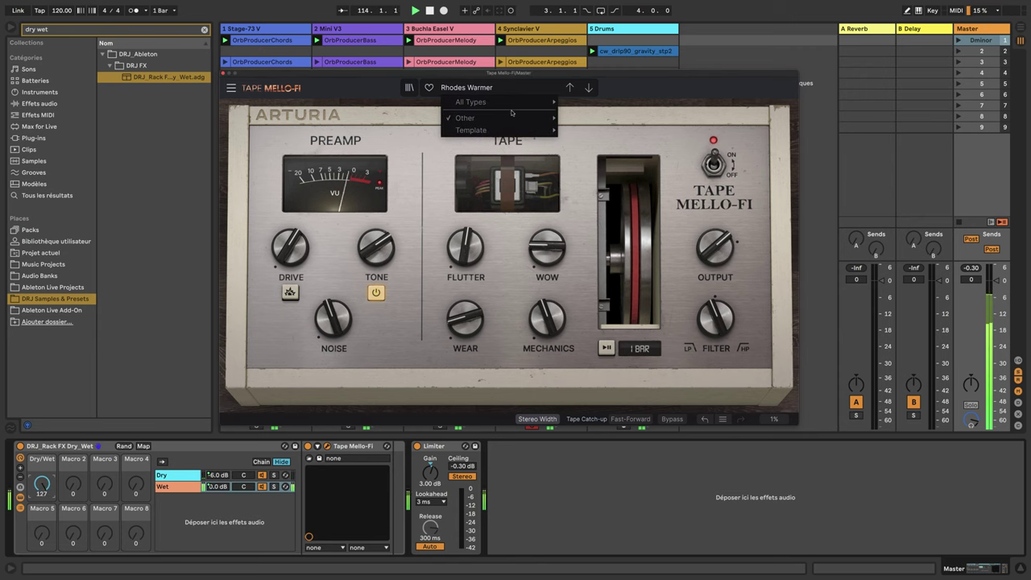
pyautogui.moveTo(499, 117)
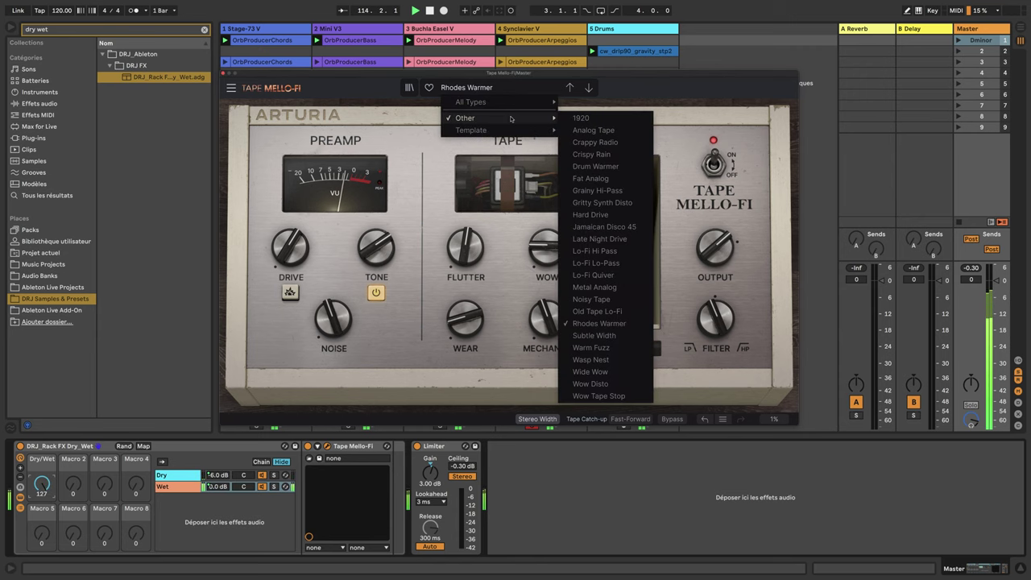
pyautogui.click(598, 336)
pyautogui.moveTo(42, 483); pyautogui.dragTo(41, 485)
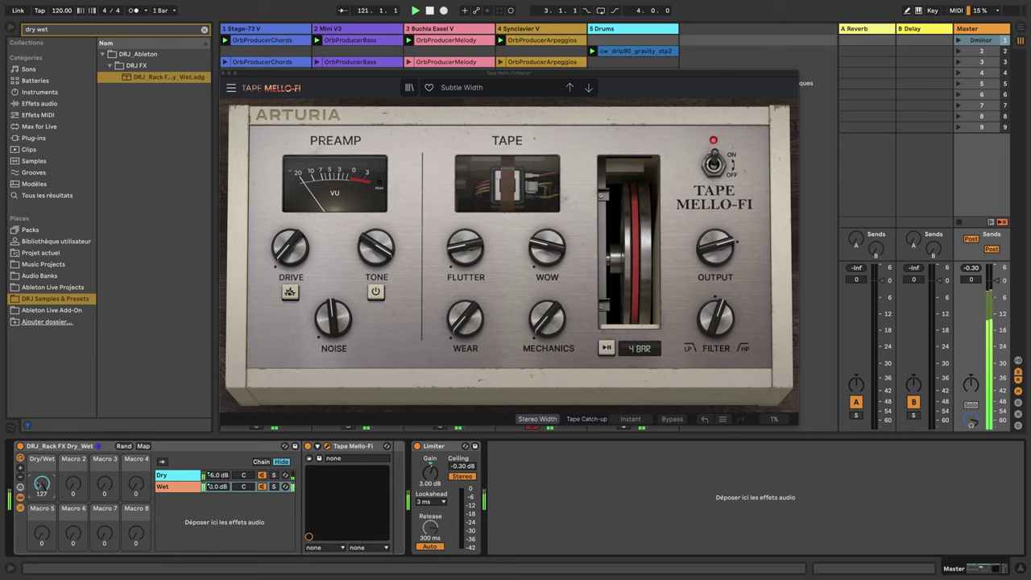
# Load the Warm Fuzz preset and compare it with the dry signal, ending with the Dry/Wet macro at 127.
pyautogui.click(534, 89)
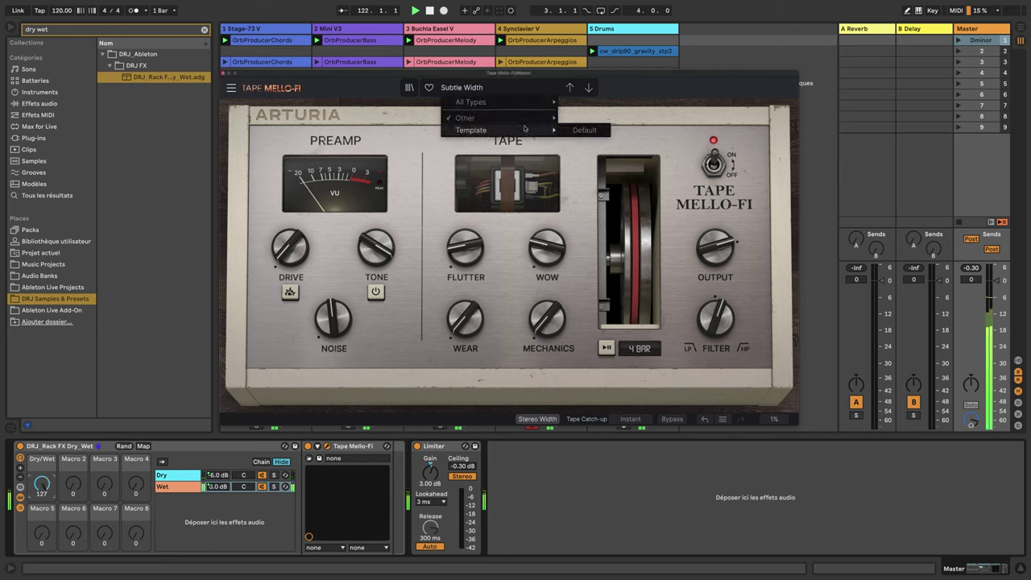
pyautogui.moveTo(528, 121)
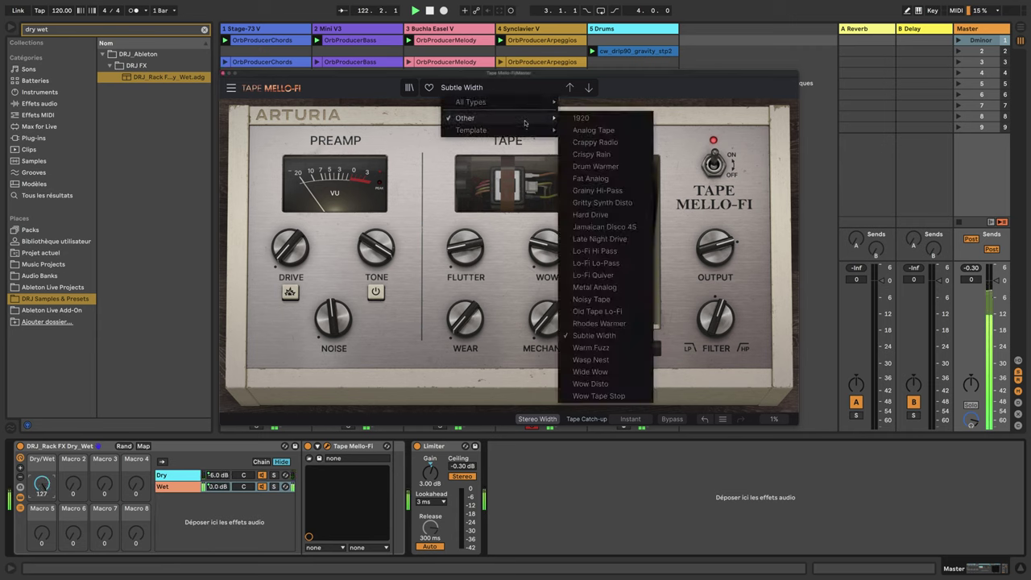
pyautogui.click(604, 348)
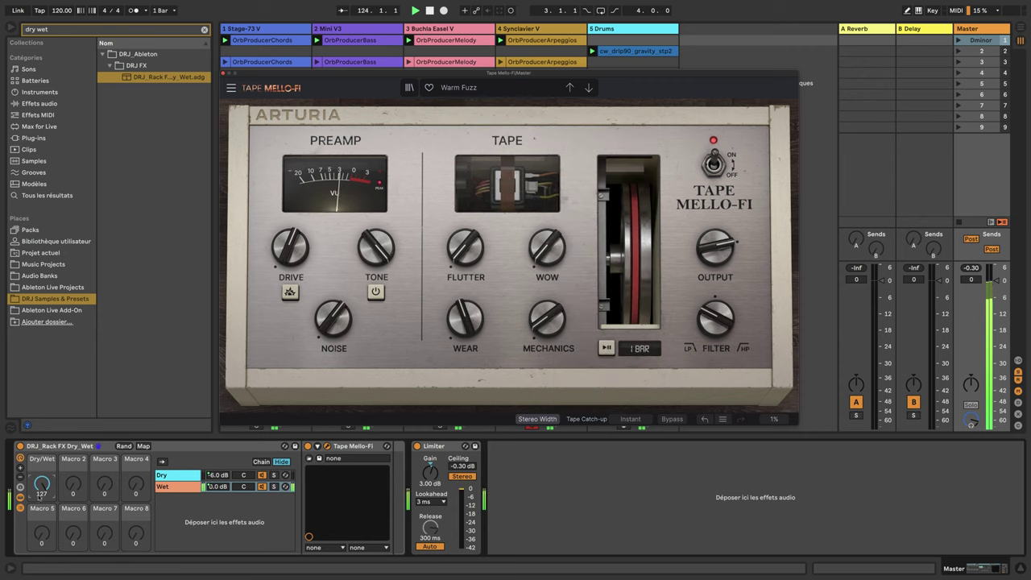
pyautogui.moveTo(40, 493)
pyautogui.mouseDown()
pyautogui.moveTo(40, 579)
pyautogui.moveTo(40, 477)
pyautogui.mouseUp()
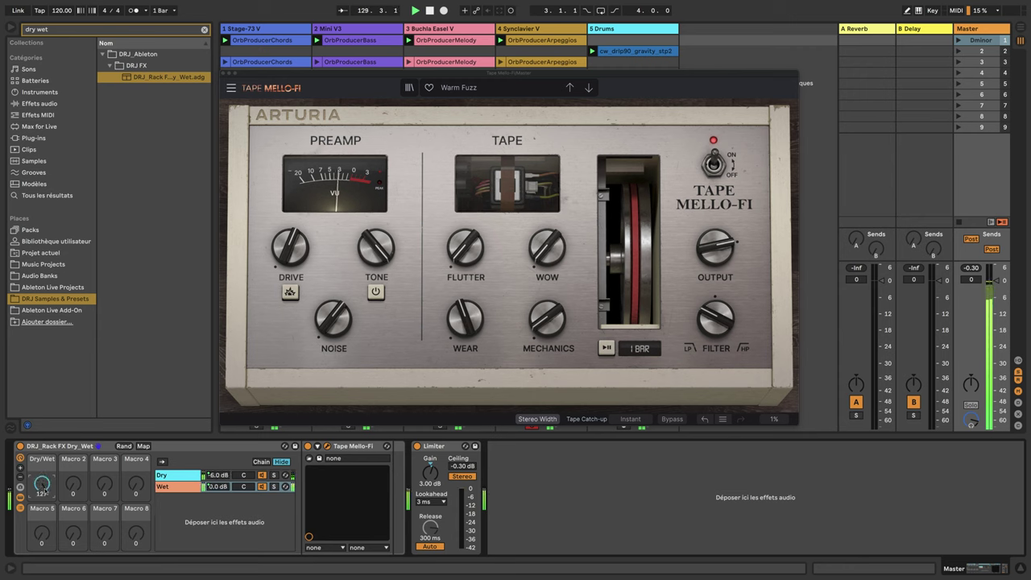
# Load the Wasp Nest preset and lower the Dry/Wet macro to 64 to compare it with the dry signal.
pyautogui.click(514, 89)
pyautogui.moveTo(483, 117)
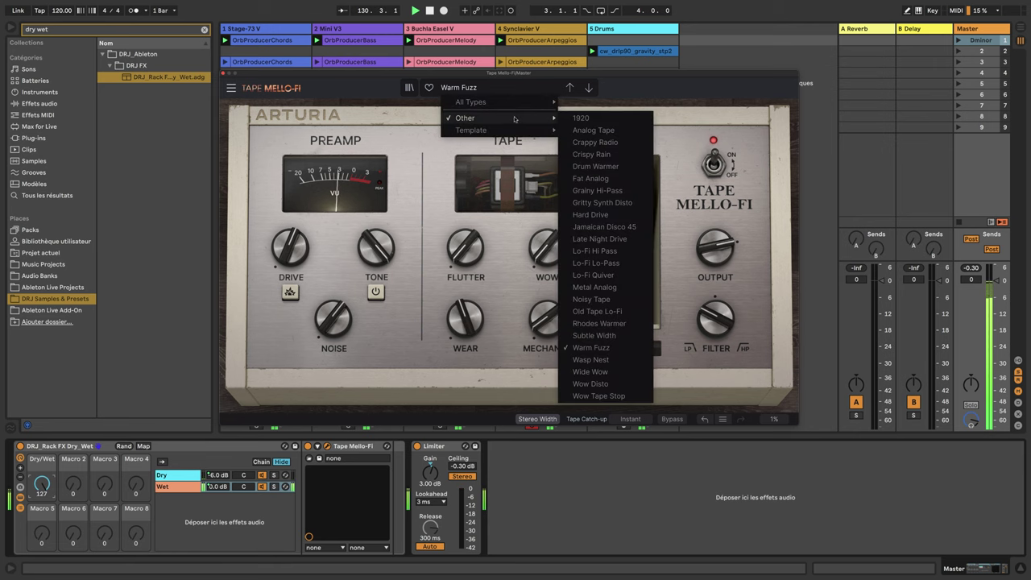
pyautogui.click(621, 361)
pyautogui.moveTo(41, 486); pyautogui.dragTo(41, 529)
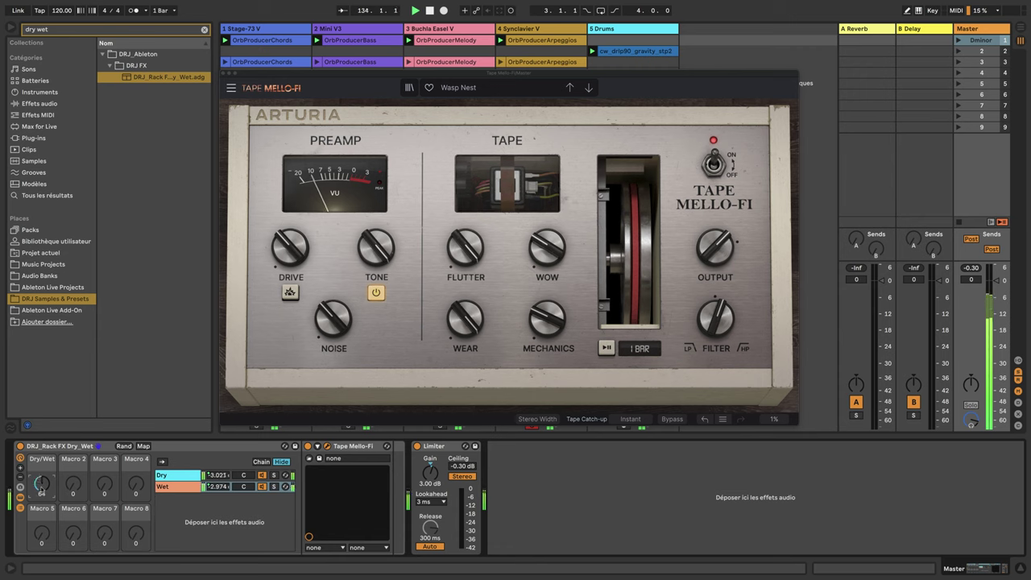
# Load the Wide Wow preset, raise the Dry/Wet macro to 127, and reset it to 0 for comparison.
pyautogui.click(481, 91)
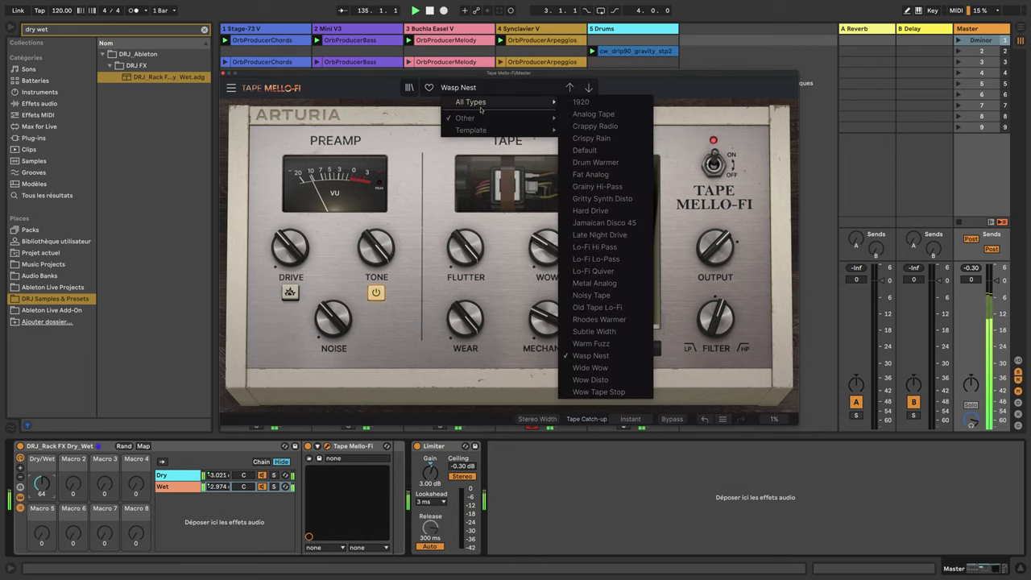
pyautogui.click(625, 371)
pyautogui.moveTo(46, 485); pyautogui.dragTo(46, 462)
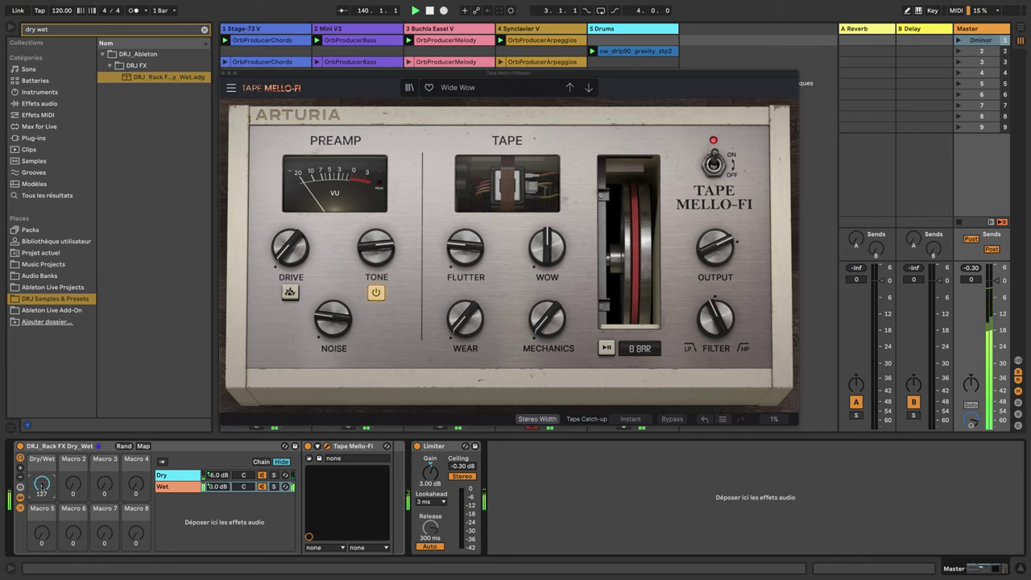
pyautogui.press('Delete')
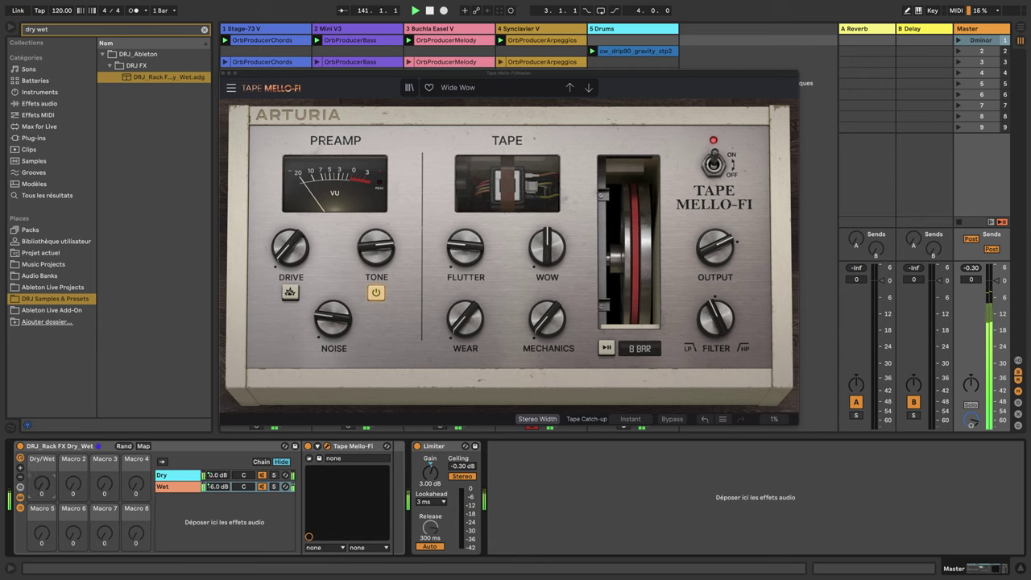
# Load the Wow Disto preset, raise the Dry/Wet macro to 127, and lower it to 2 for comparison.
pyautogui.click(557, 90)
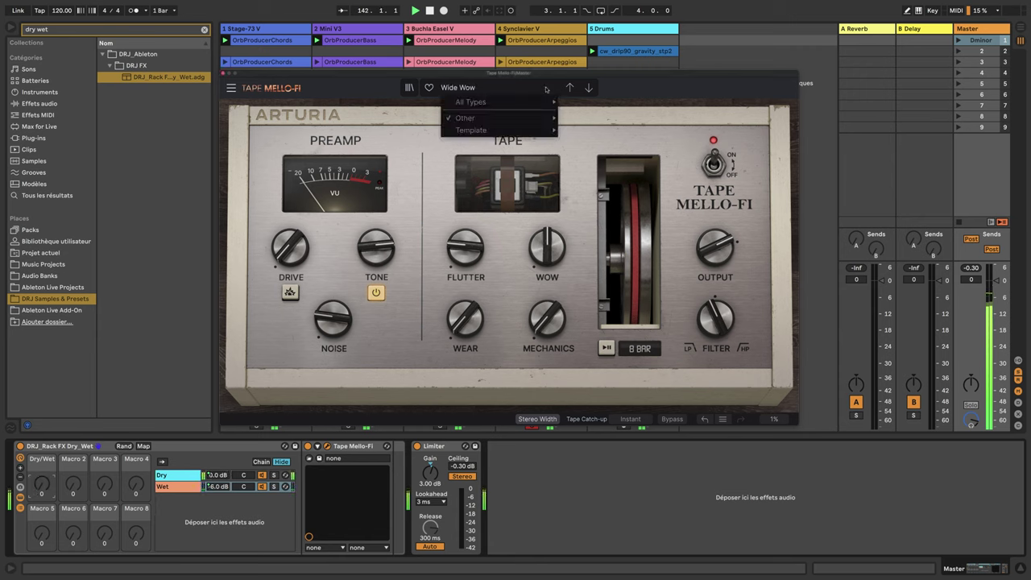
pyautogui.moveTo(537, 119)
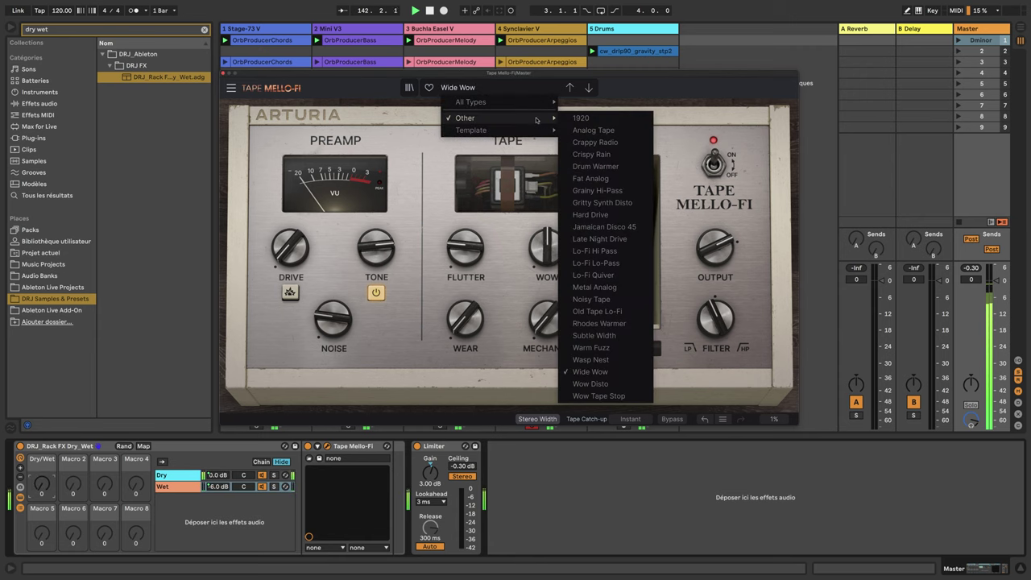
pyautogui.click(602, 385)
pyautogui.moveTo(41, 484); pyautogui.dragTo(41, 457)
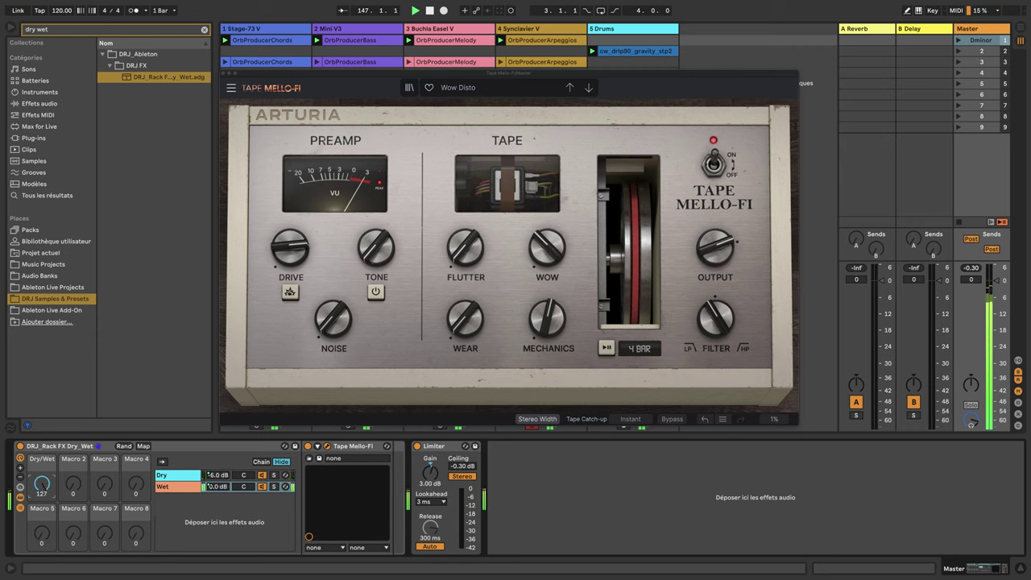
pyautogui.moveTo(41, 483)
pyautogui.mouseDown()
pyautogui.moveTo(41, 505)
pyautogui.moveTo(41, 491)
pyautogui.mouseUp()
# Load the Wow Tape Stop preset in Tape Mello-Fi.
pyautogui.click(466, 87)
pyautogui.moveTo(501, 118)
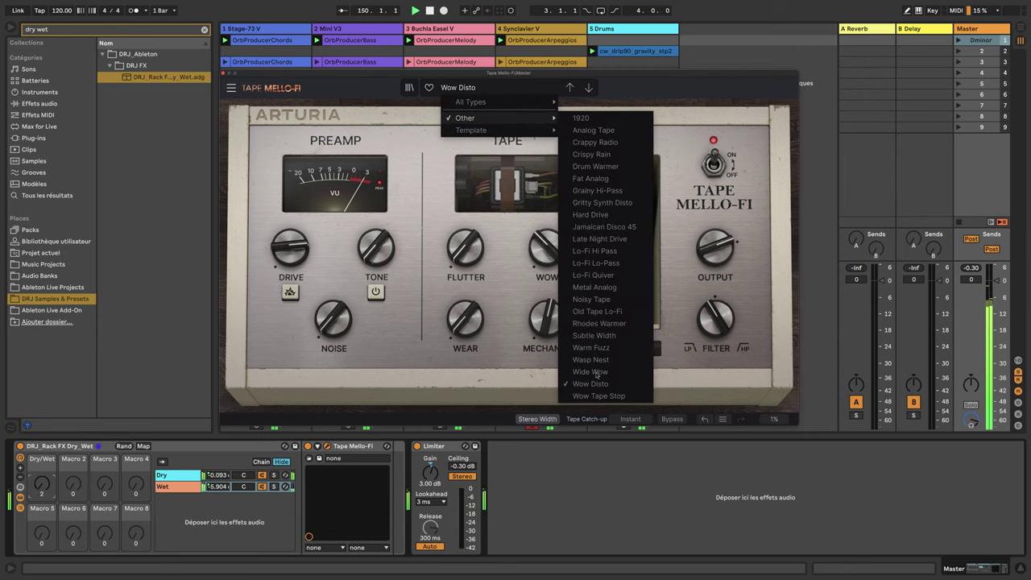
pyautogui.click(599, 396)
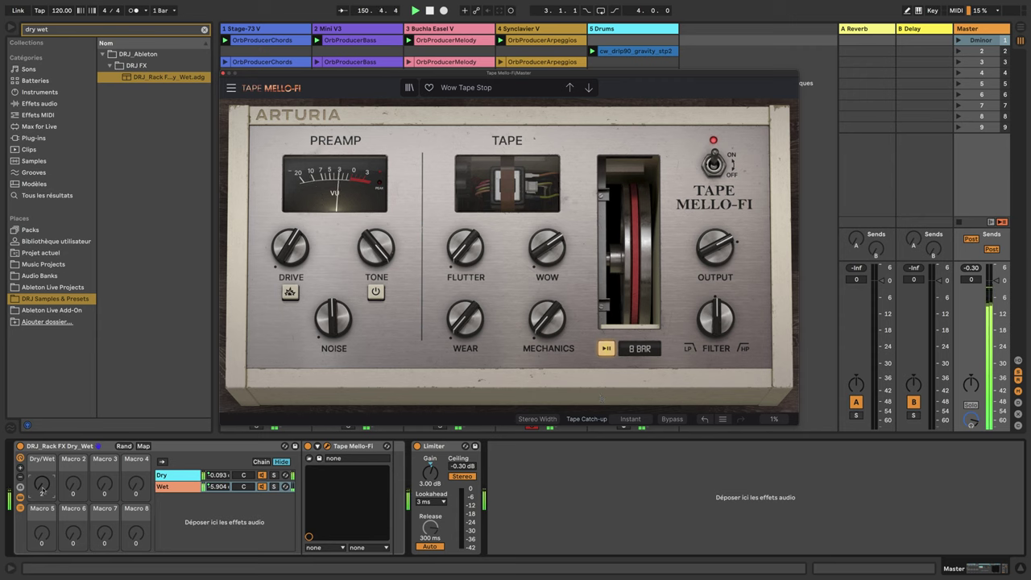